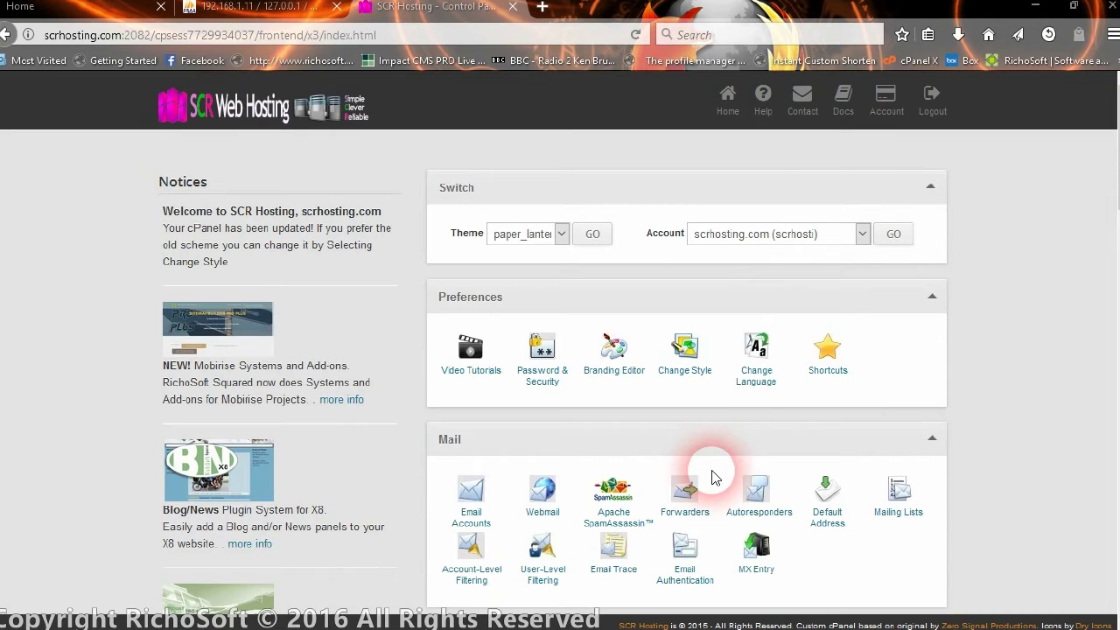
Open the MySQL Databases page in cPanel.
{"action": "scroll", "coordinate": [691, 453], "scroll_direction": "down", "scroll_amount": 2}
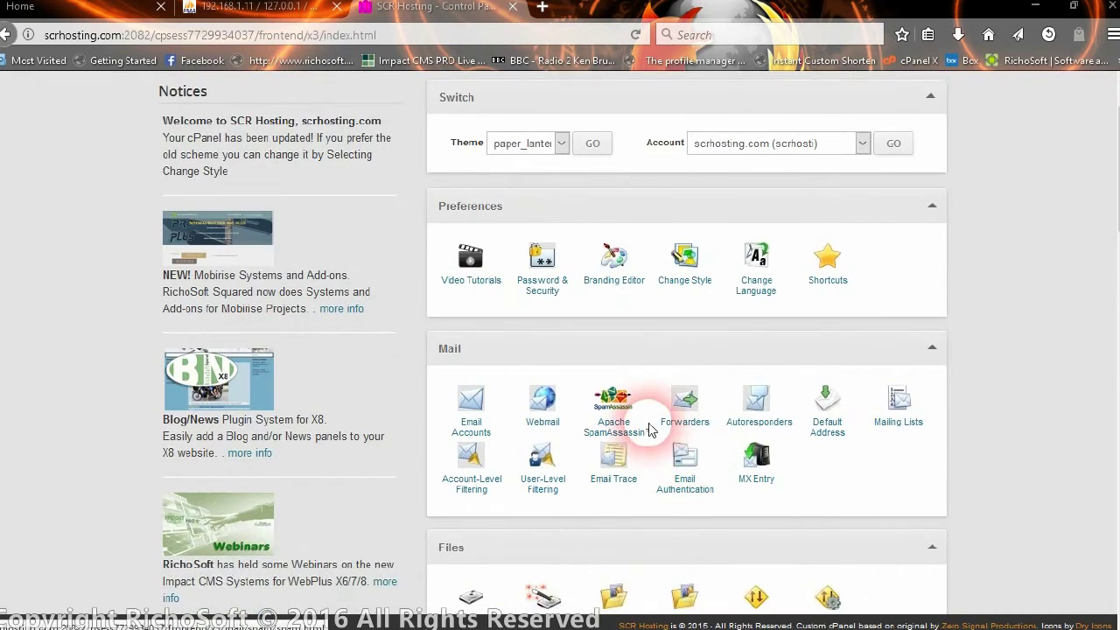
{"action": "scroll", "coordinate": [646, 429], "scroll_direction": "down", "scroll_amount": 8}
{"action": "scroll", "coordinate": [647, 424], "scroll_direction": "down", "scroll_amount": 2}
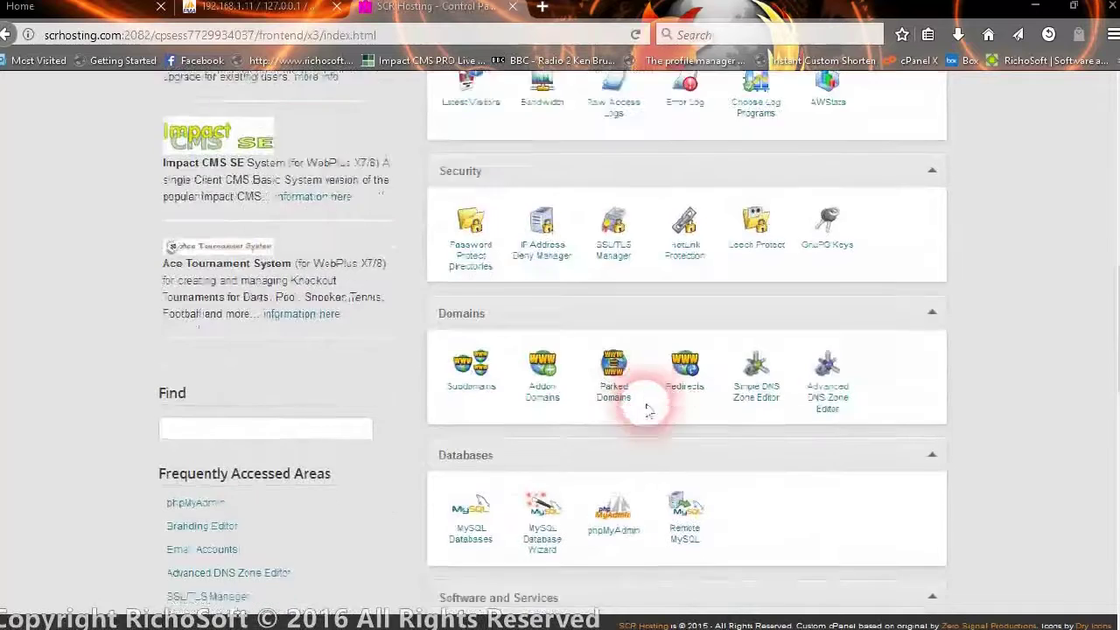
{"action": "left_click", "coordinate": [471, 379]}
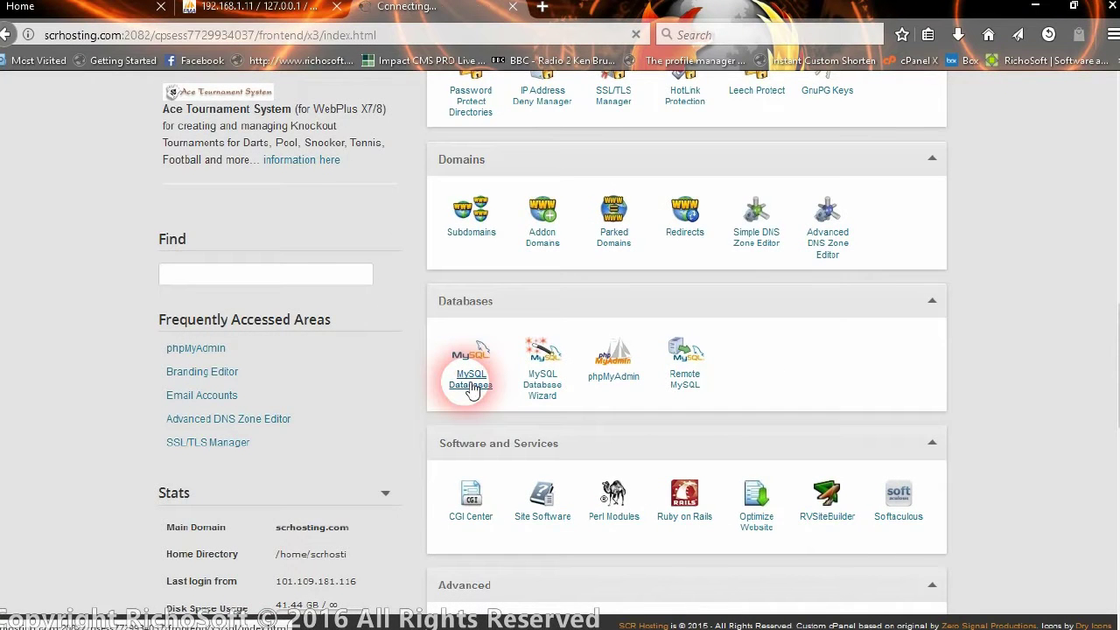
Create a new database named fambook, which cPanel prefixes as scrhosti_fambook.
{"action": "scroll", "coordinate": [496, 325], "scroll_direction": "down", "scroll_amount": 1}
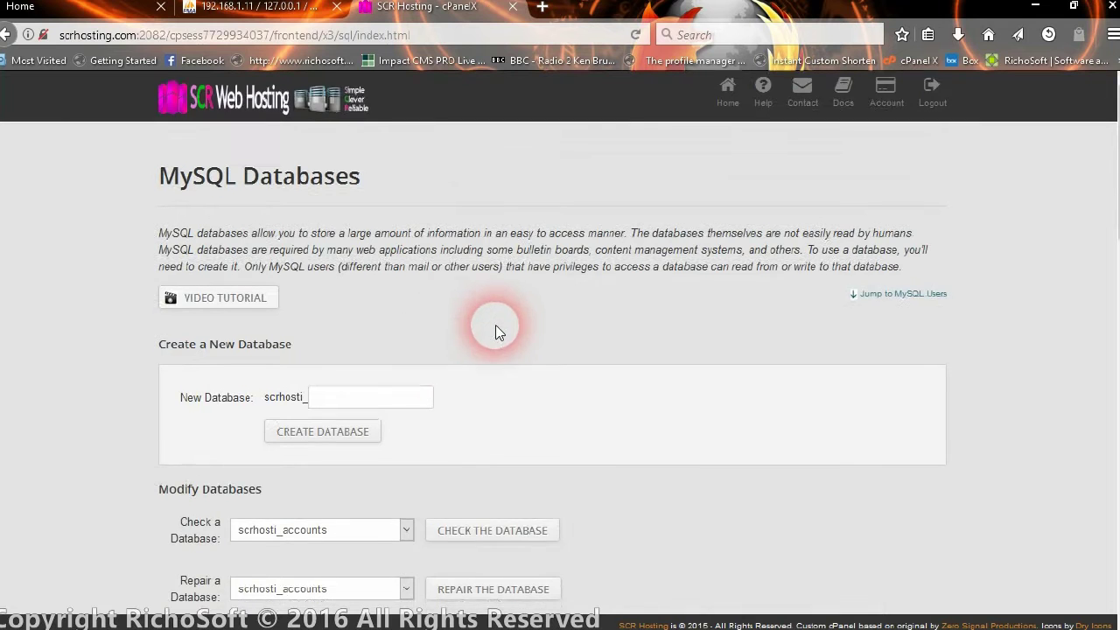
{"action": "left_click", "coordinate": [338, 313]}
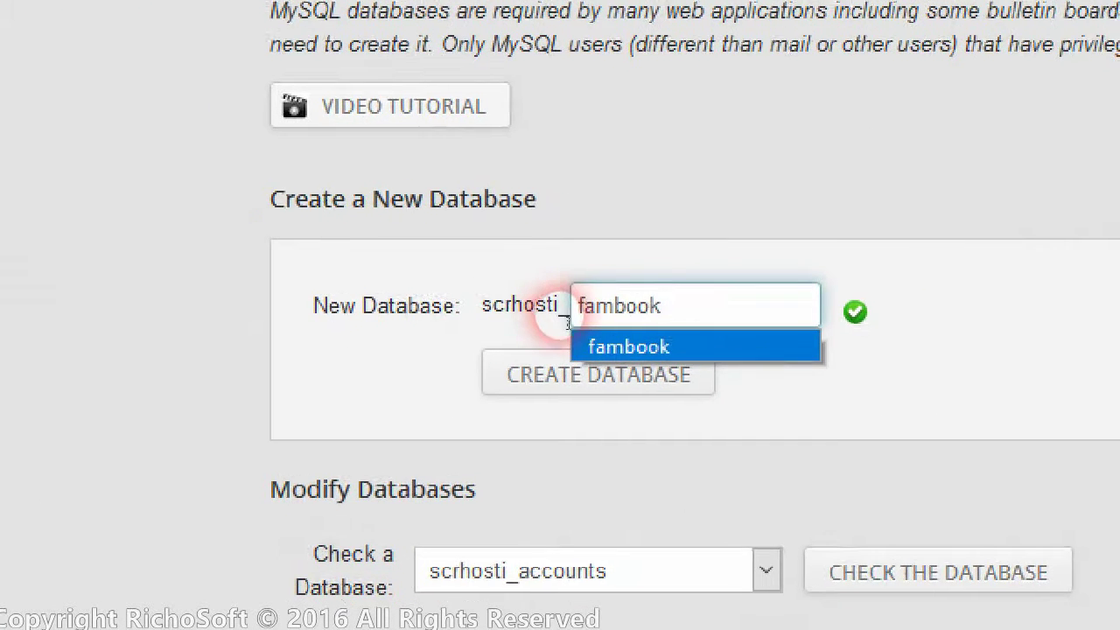
{"action": "left_click", "coordinate": [688, 323]}
{"action": "left_click_drag", "start_coordinate": [364, 308], "coordinate": [433, 312]}
{"action": "left_click_drag", "start_coordinate": [567, 319], "coordinate": [591, 302]}
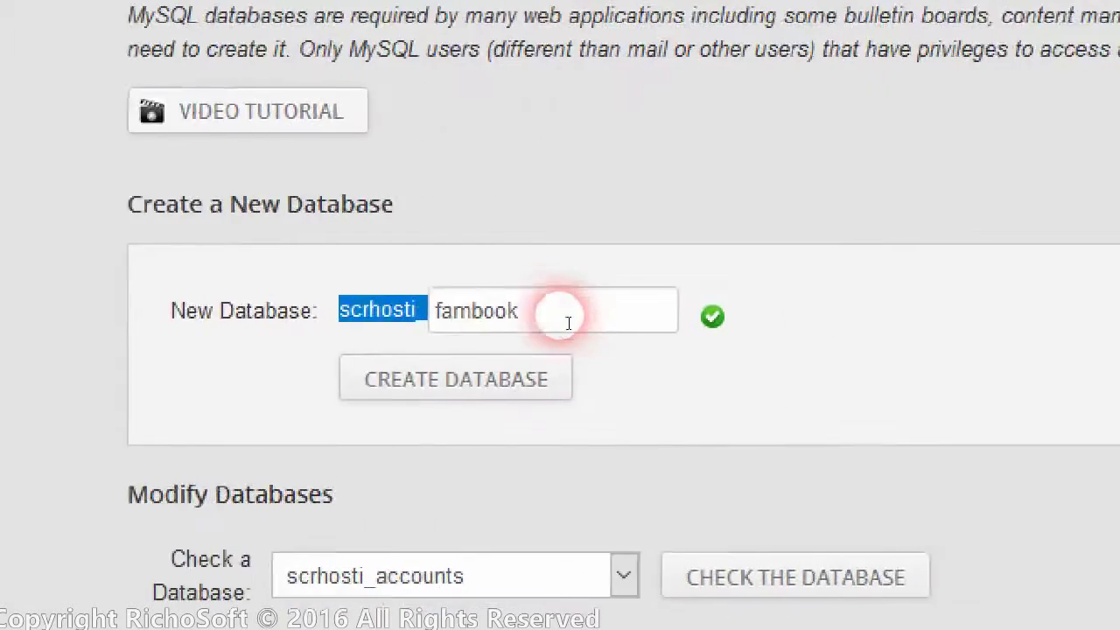
{"action": "left_click", "coordinate": [767, 315]}
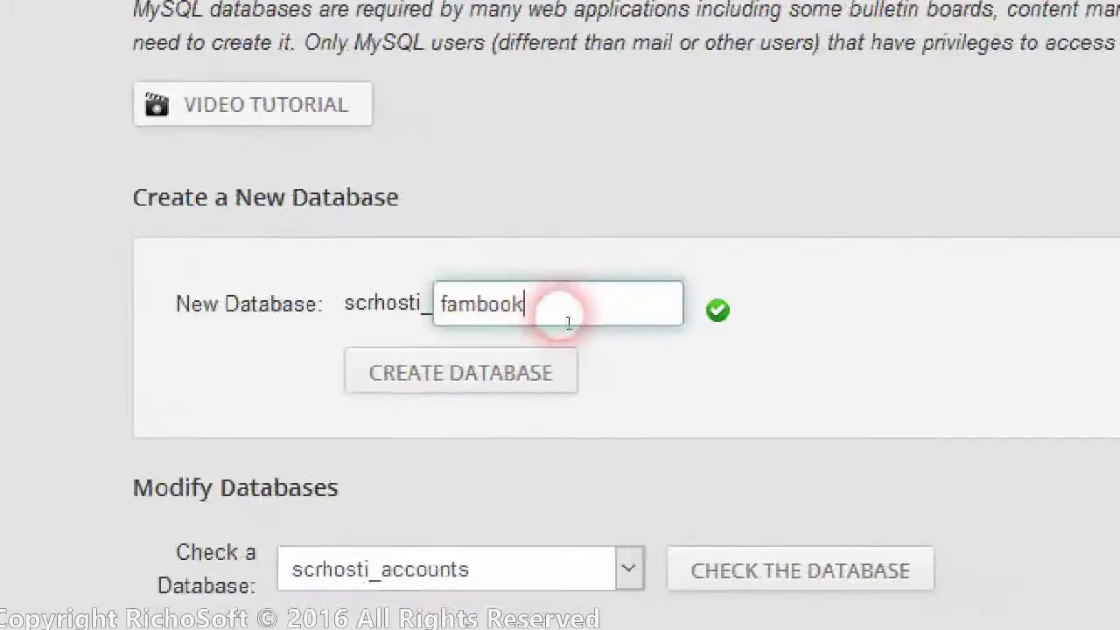
{"action": "left_click", "coordinate": [424, 358]}
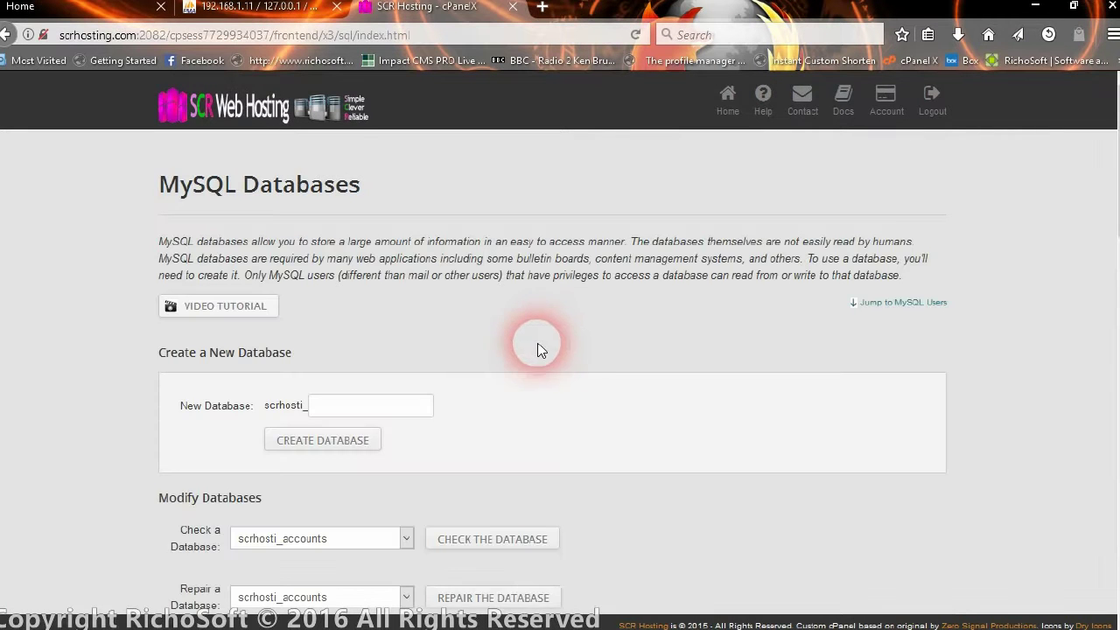
Add MySQL user fambook (scrhosti_fambook) with a strong, confirmed password.
{"action": "scroll", "coordinate": [417, 321], "scroll_direction": "down", "scroll_amount": 7}
{"action": "scroll", "coordinate": [421, 326], "scroll_direction": "down", "scroll_amount": 6}
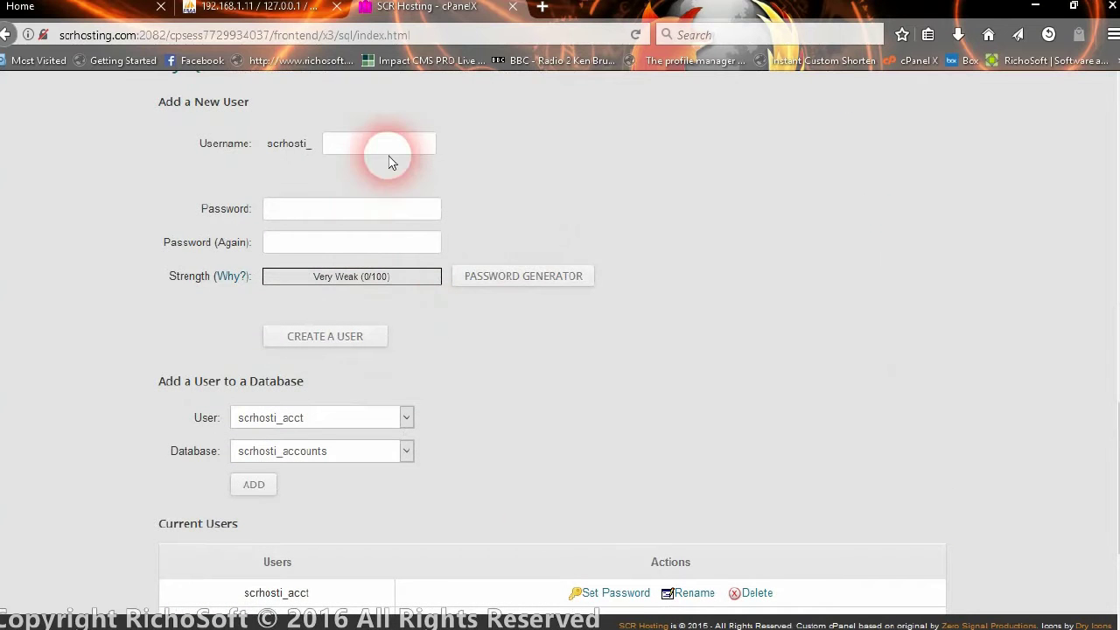
{"action": "left_click", "coordinate": [387, 146]}
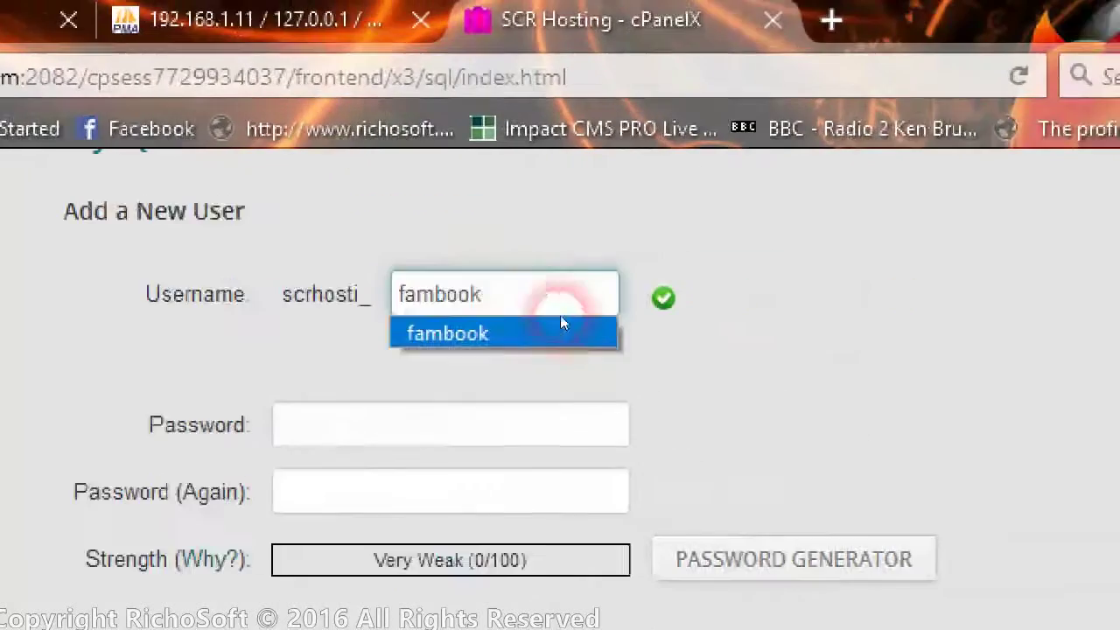
{"action": "left_click", "coordinate": [792, 325]}
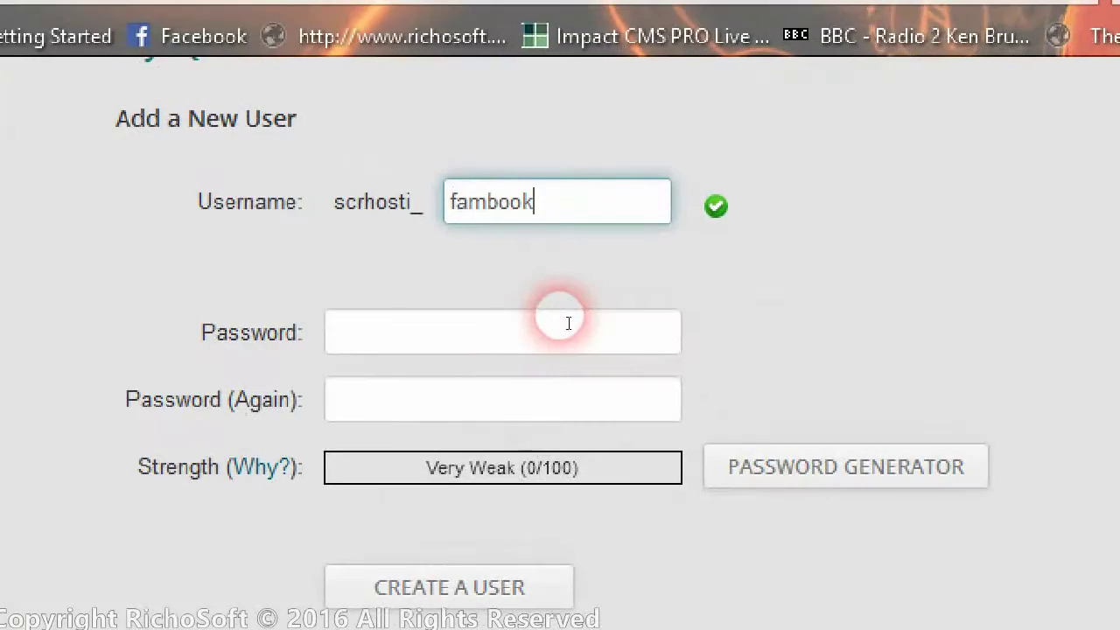
{"action": "left_click", "coordinate": [477, 347]}
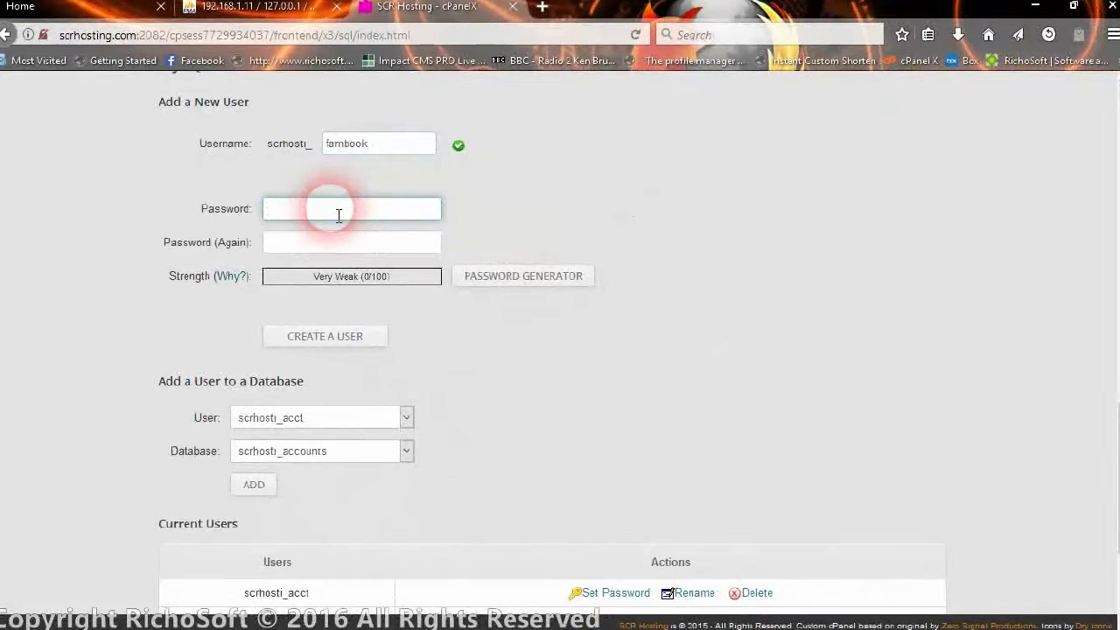
{"action": "type", "text": "pas"}
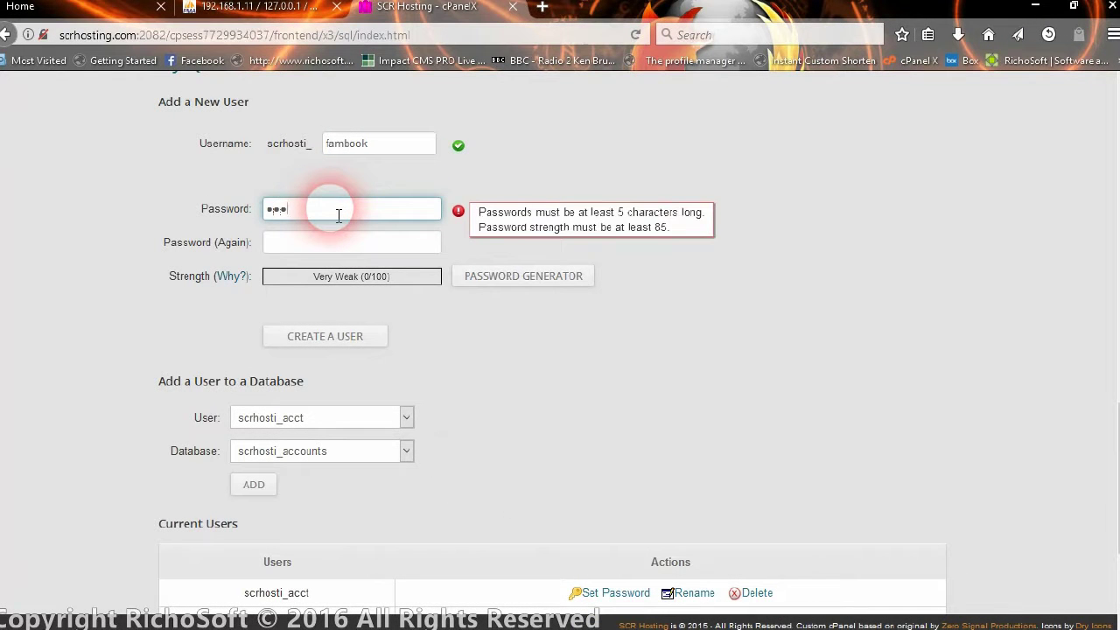
{"action": "type", "text": "sw"}
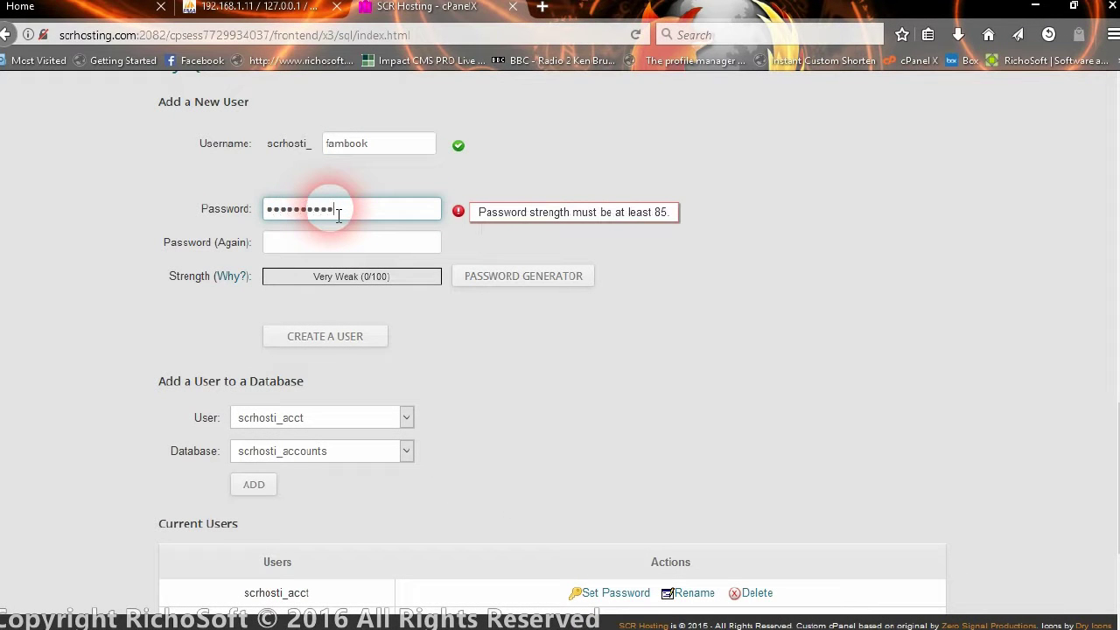
{"action": "left_click", "coordinate": [334, 243]}
{"action": "type", "text": "p"}
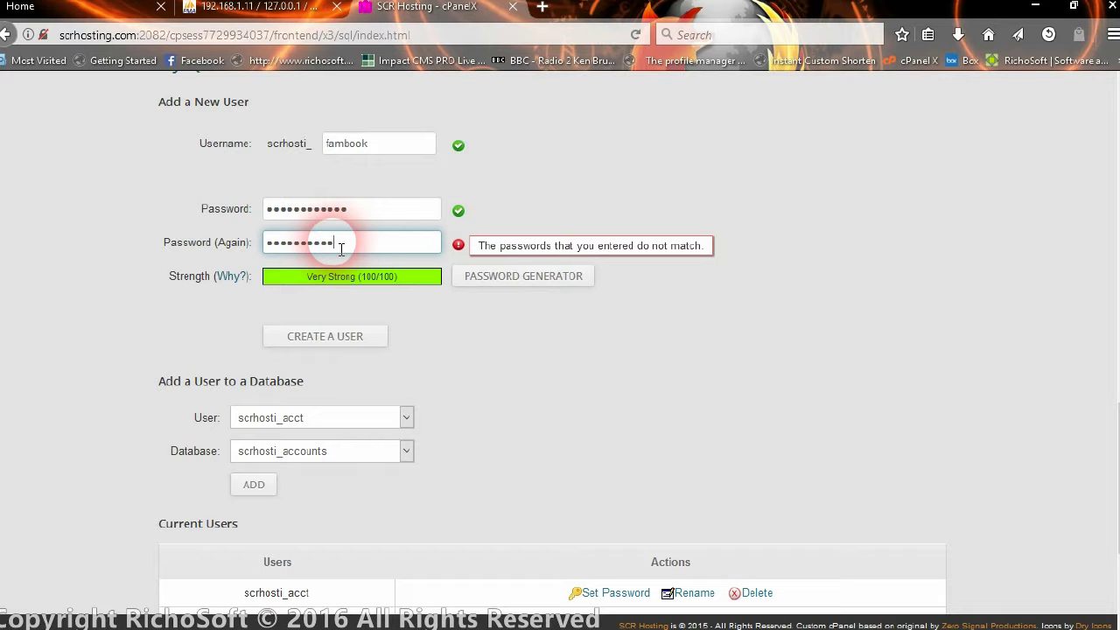
{"action": "type", "text": "**"}
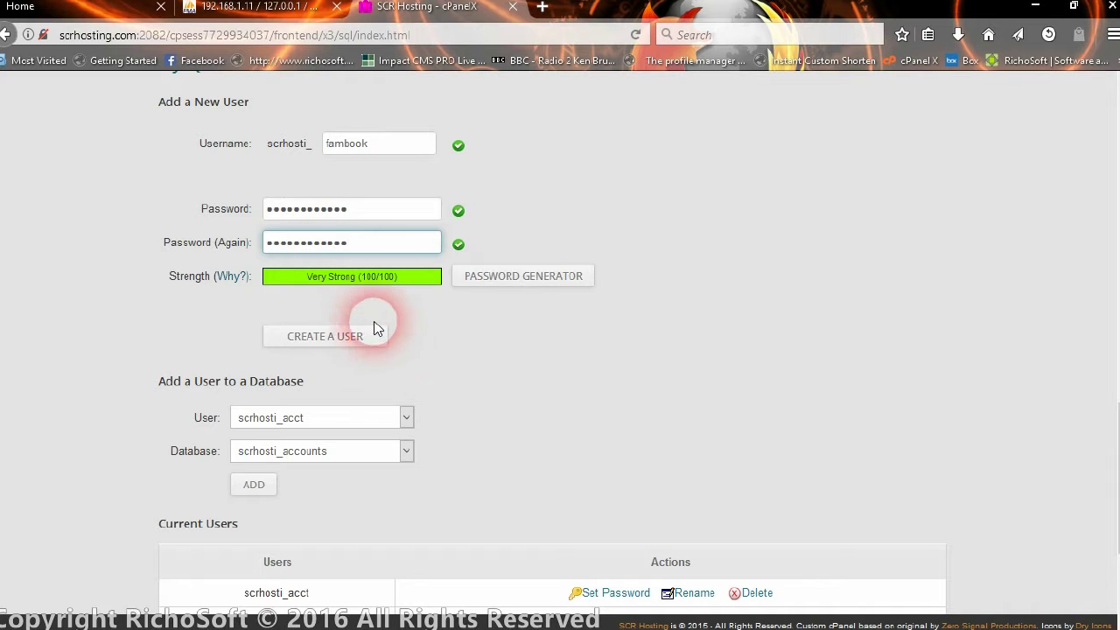
{"action": "left_click", "coordinate": [354, 342]}
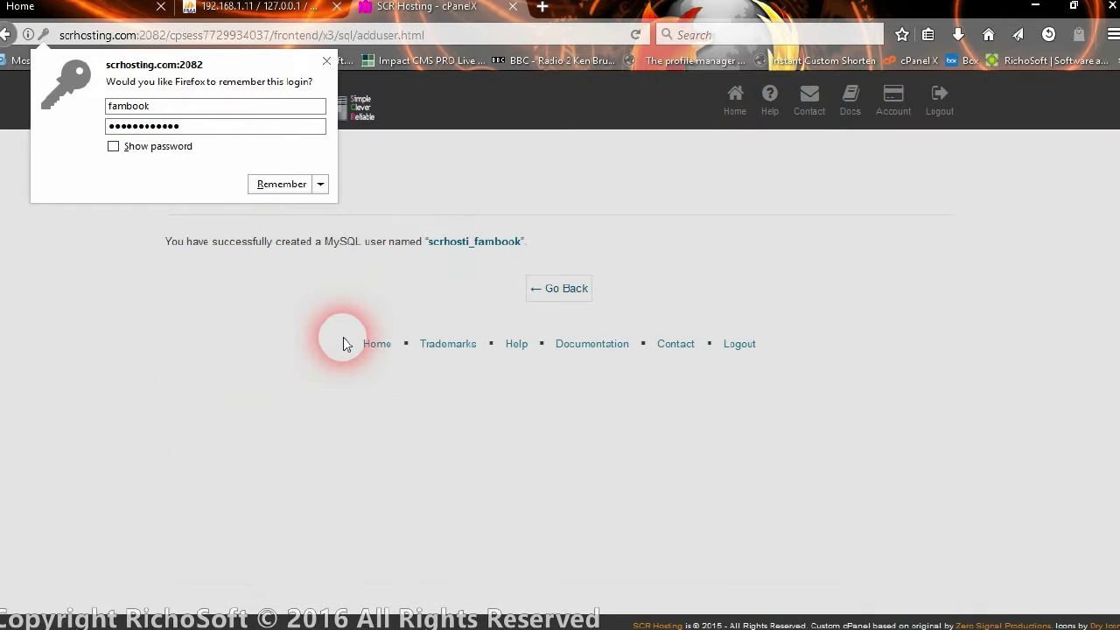
{"action": "left_click", "coordinate": [564, 290]}
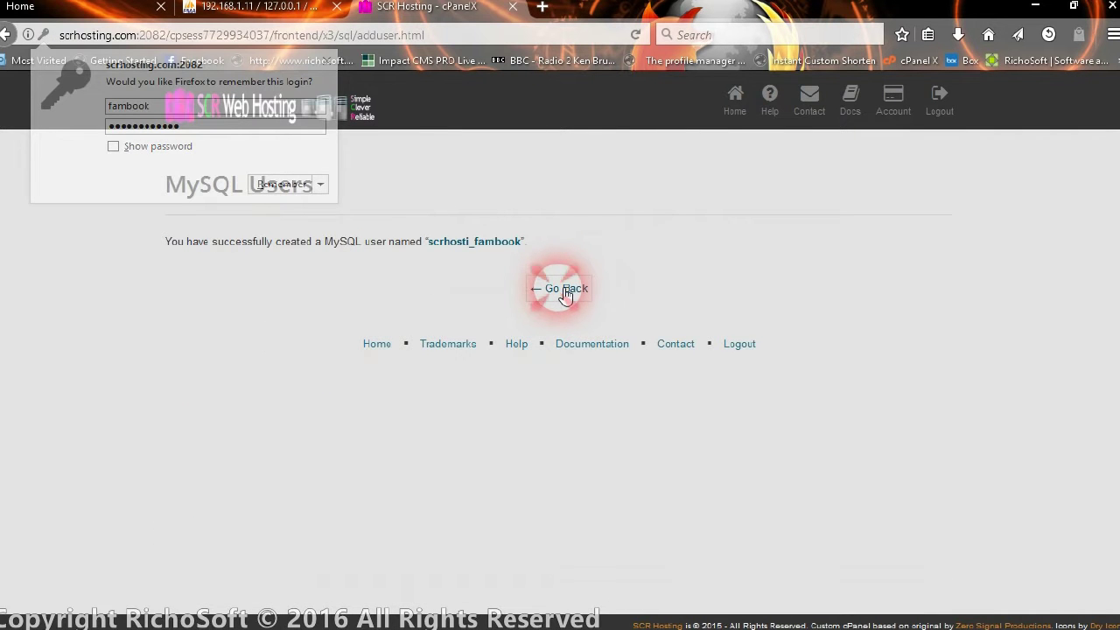
{"action": "left_click", "coordinate": [565, 292]}
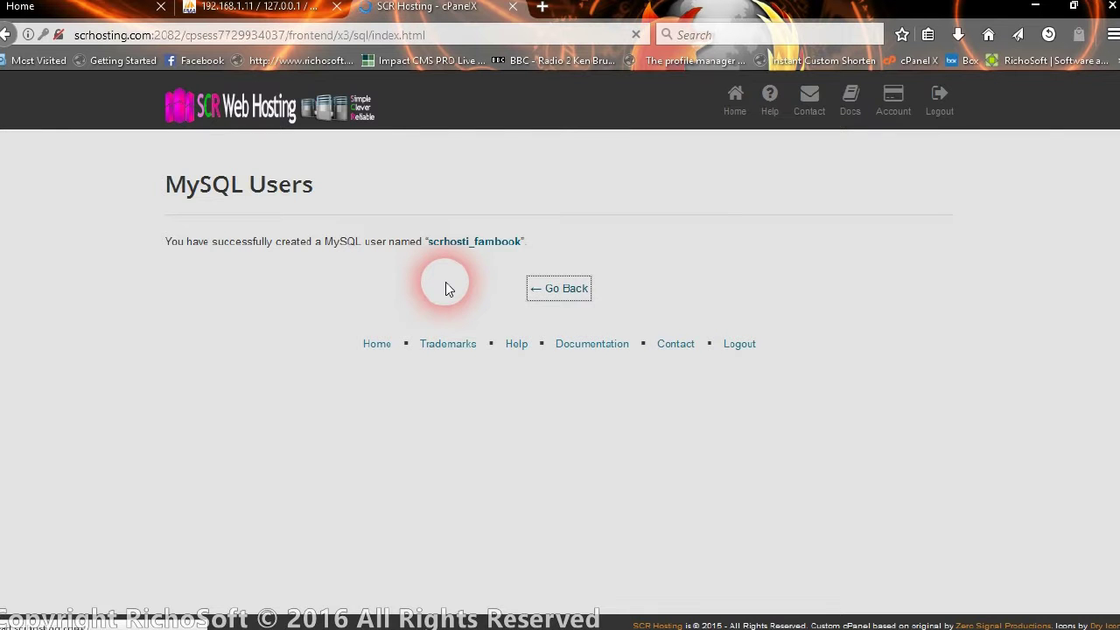
Add user scrhosti_fambook to the scrhosti_fambook database.
{"action": "scroll", "coordinate": [445, 282], "scroll_direction": "down", "scroll_amount": 7}
{"action": "scroll", "coordinate": [445, 285], "scroll_direction": "down", "scroll_amount": 7}
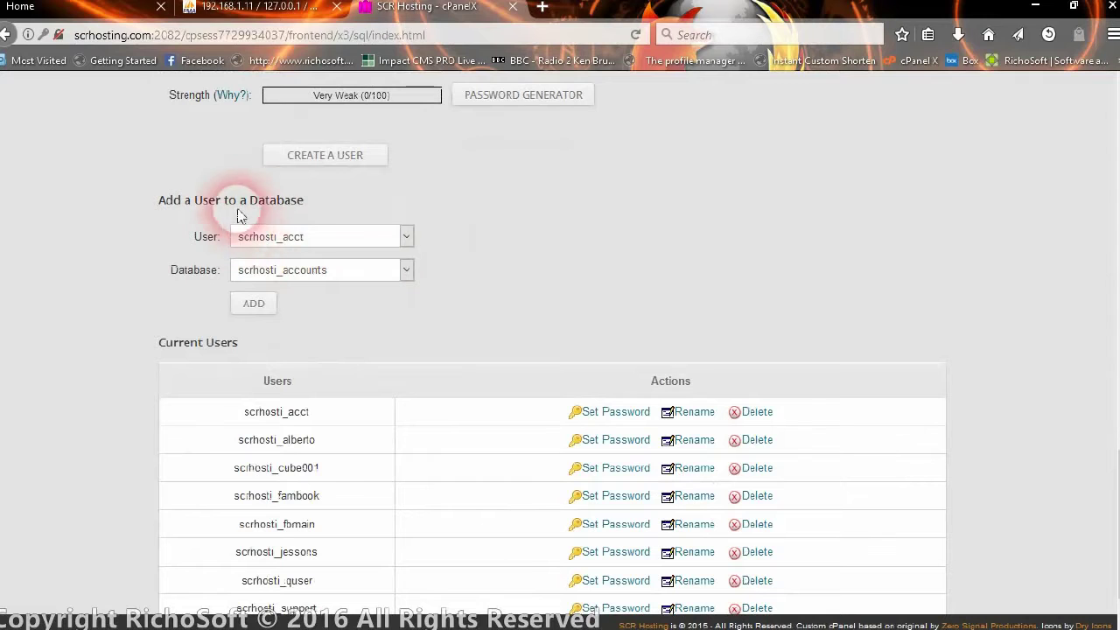
{"action": "left_click", "coordinate": [316, 243]}
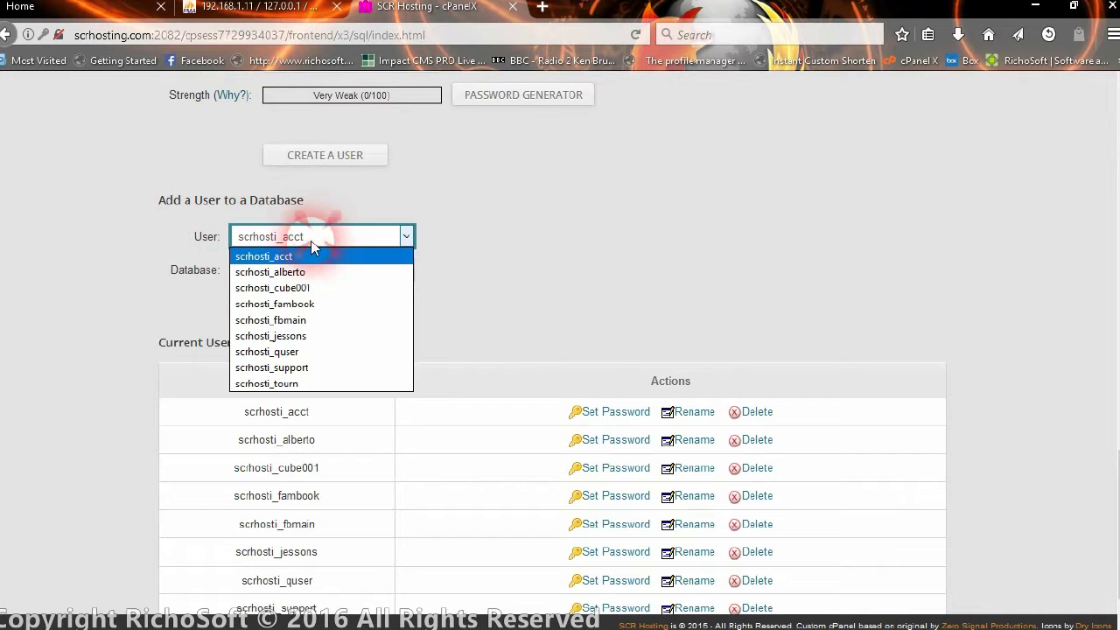
{"action": "left_click", "coordinate": [292, 303]}
{"action": "left_click", "coordinate": [302, 269]}
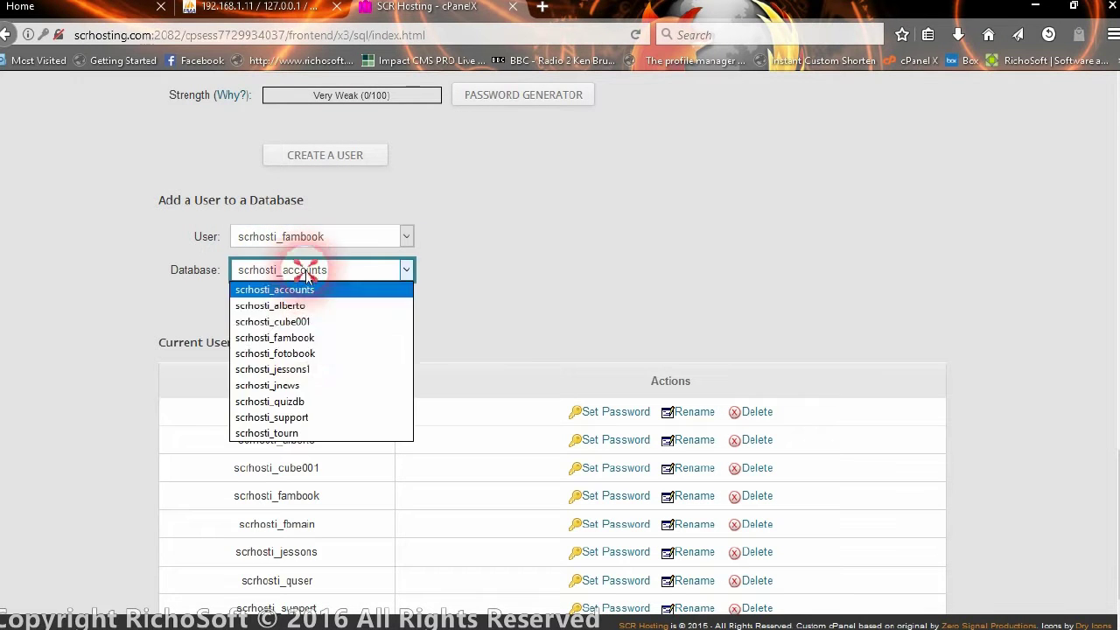
{"action": "left_click", "coordinate": [300, 337]}
{"action": "left_click", "coordinate": [255, 304]}
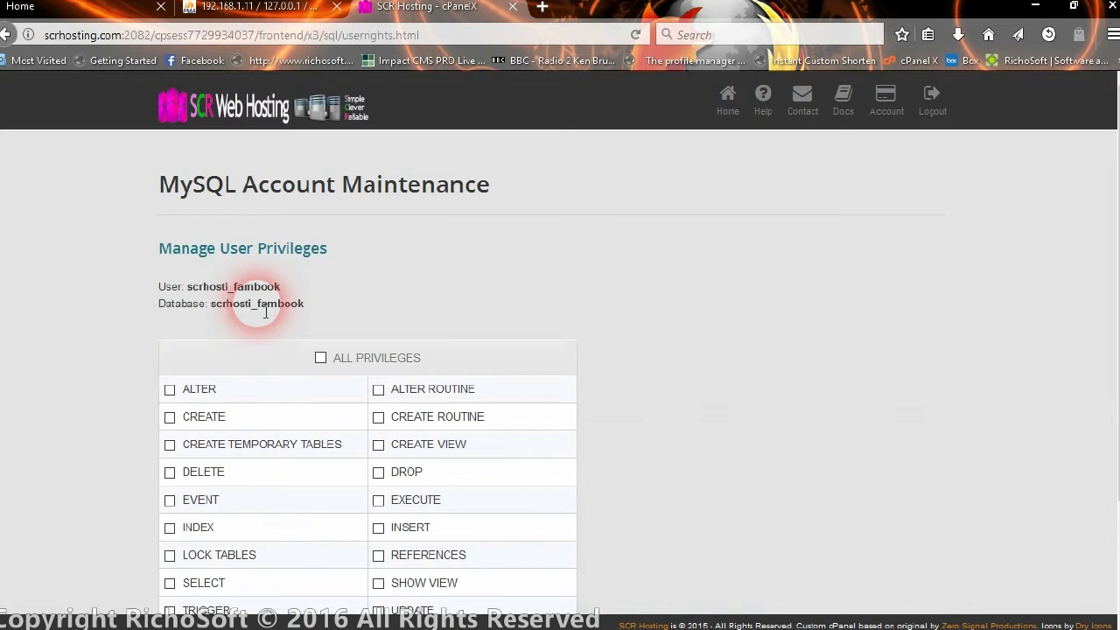
Grant the user ALL PRIVILEGES on the database and save.
{"action": "scroll", "coordinate": [525, 293], "scroll_direction": "down", "scroll_amount": 2}
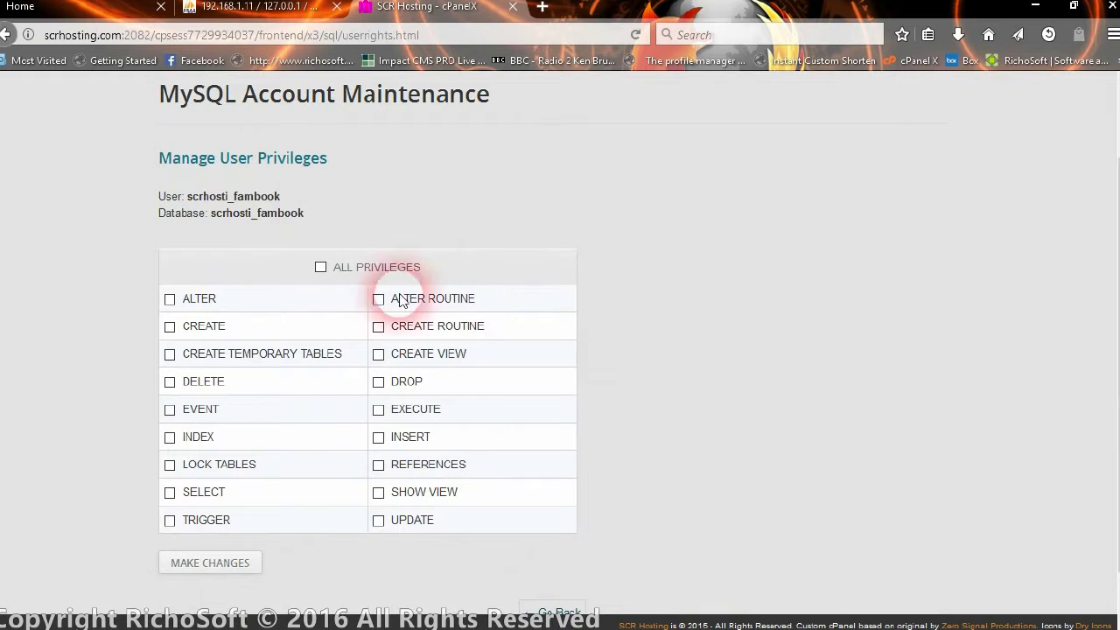
{"action": "left_click", "coordinate": [320, 267]}
{"action": "scroll", "coordinate": [623, 296], "scroll_direction": "down", "scroll_amount": 1}
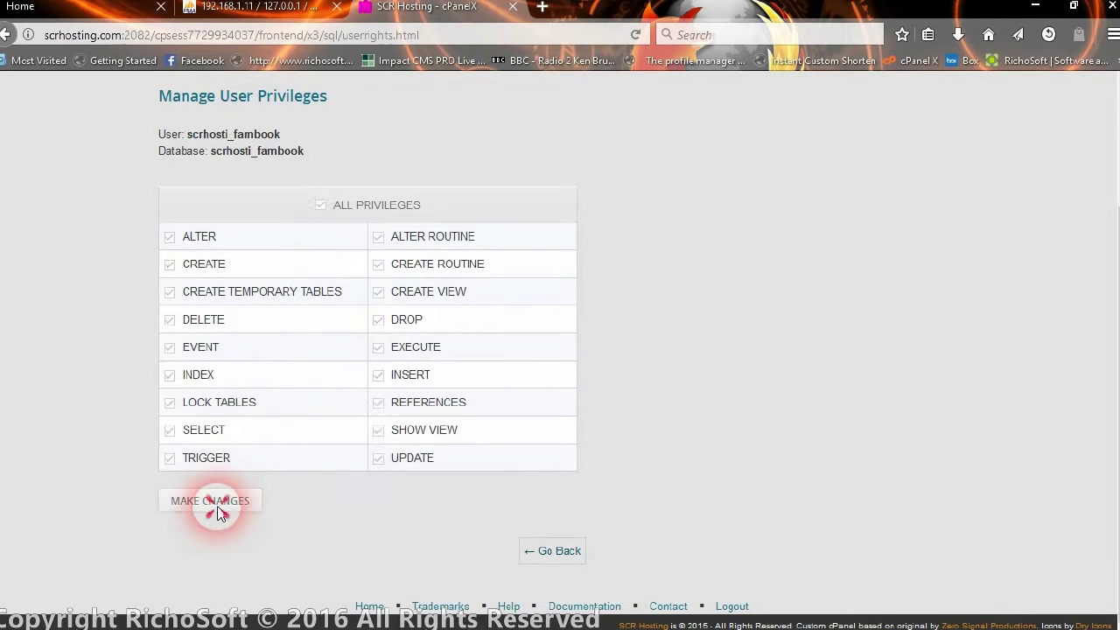
{"action": "left_click", "coordinate": [218, 506]}
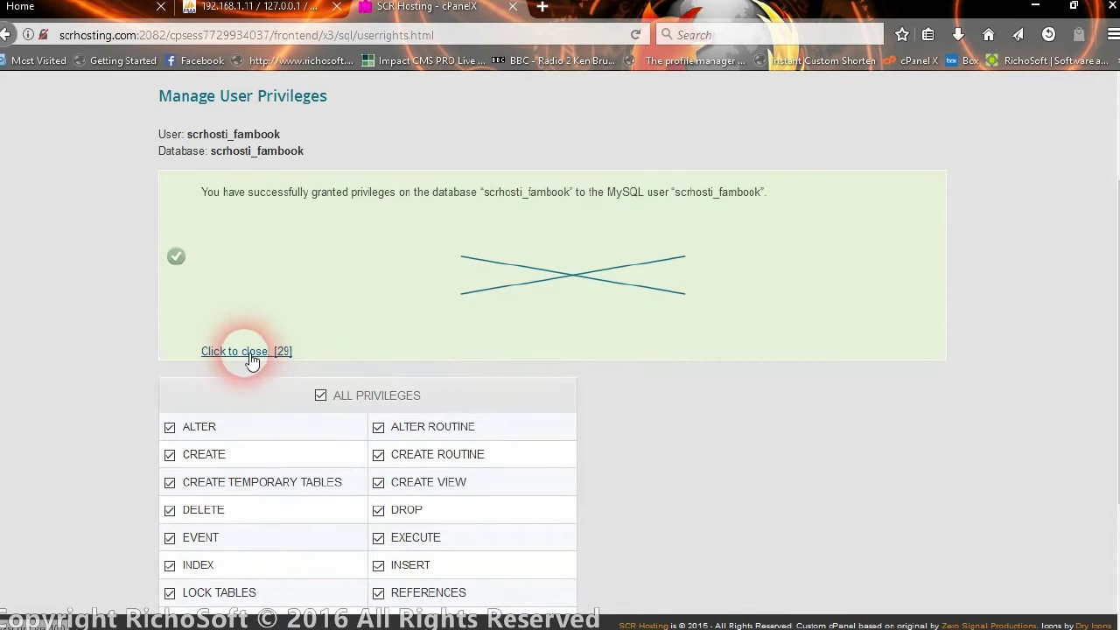
{"action": "left_click", "coordinate": [251, 359]}
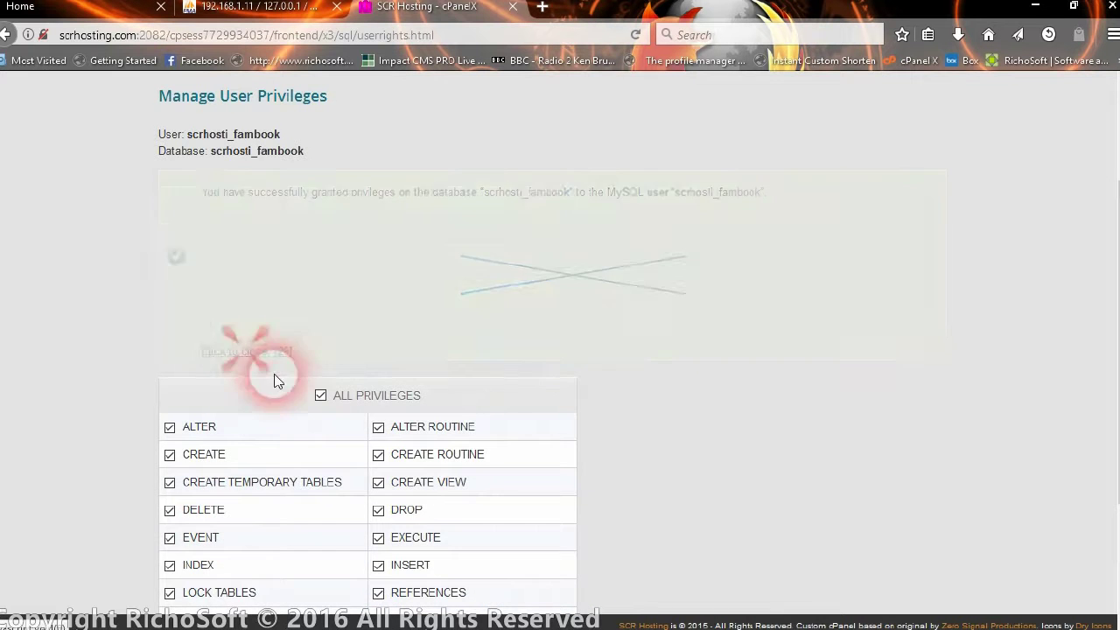
{"action": "left_click", "coordinate": [554, 551]}
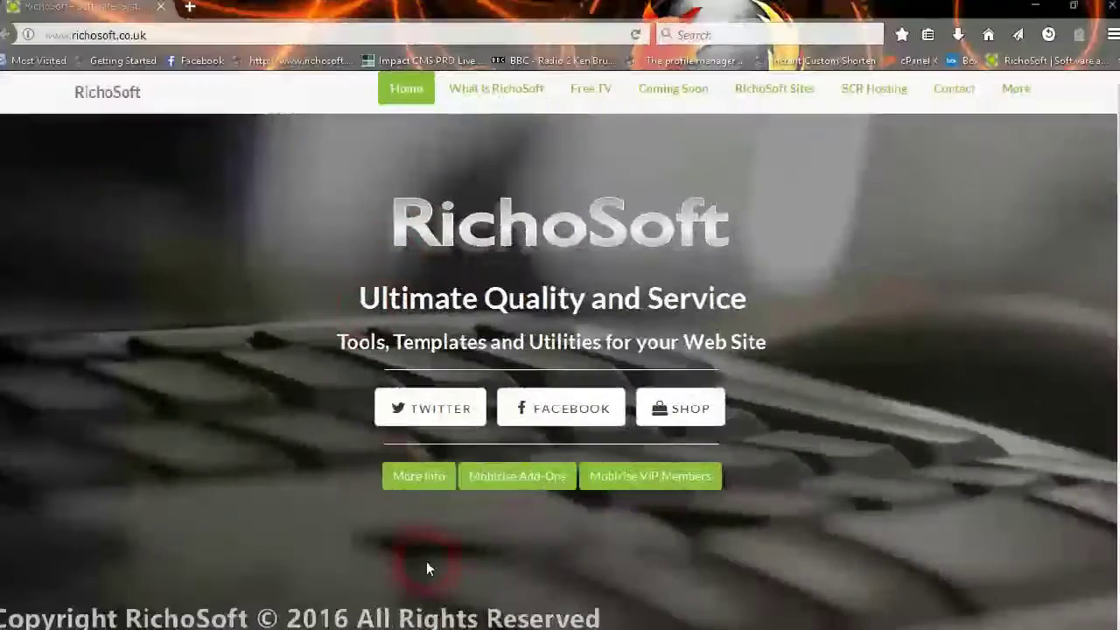
Review the projectfiles folder in File Explorer, then bring FileZilla to the front.
{"action": "mouse_move", "coordinate": [494, 619]}
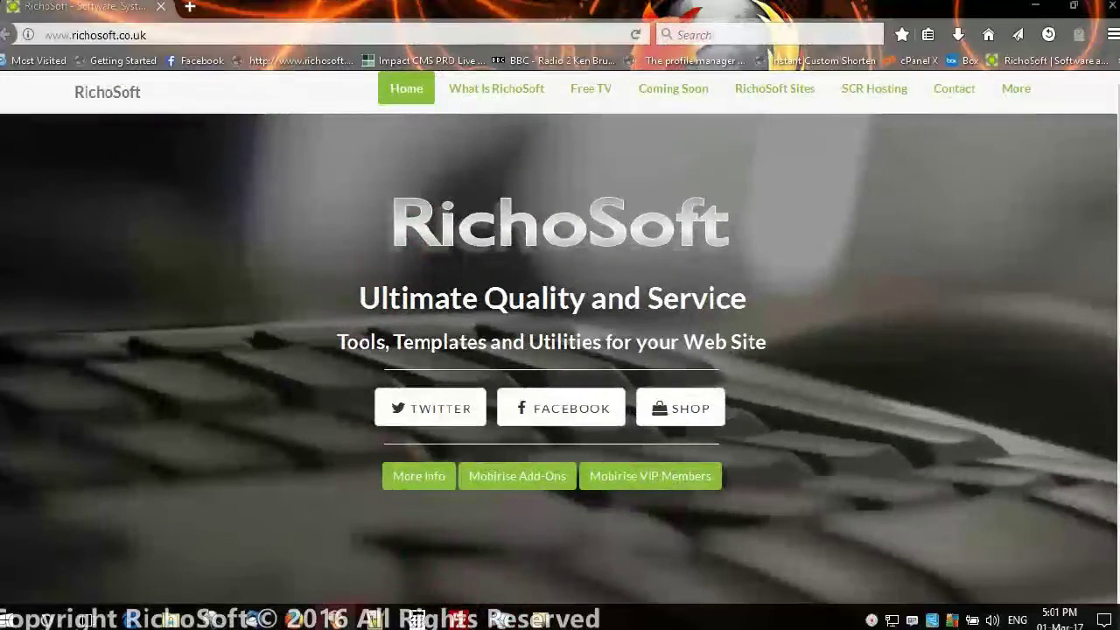
{"action": "mouse_move", "coordinate": [133, 620]}
{"action": "left_click", "coordinate": [166, 538]}
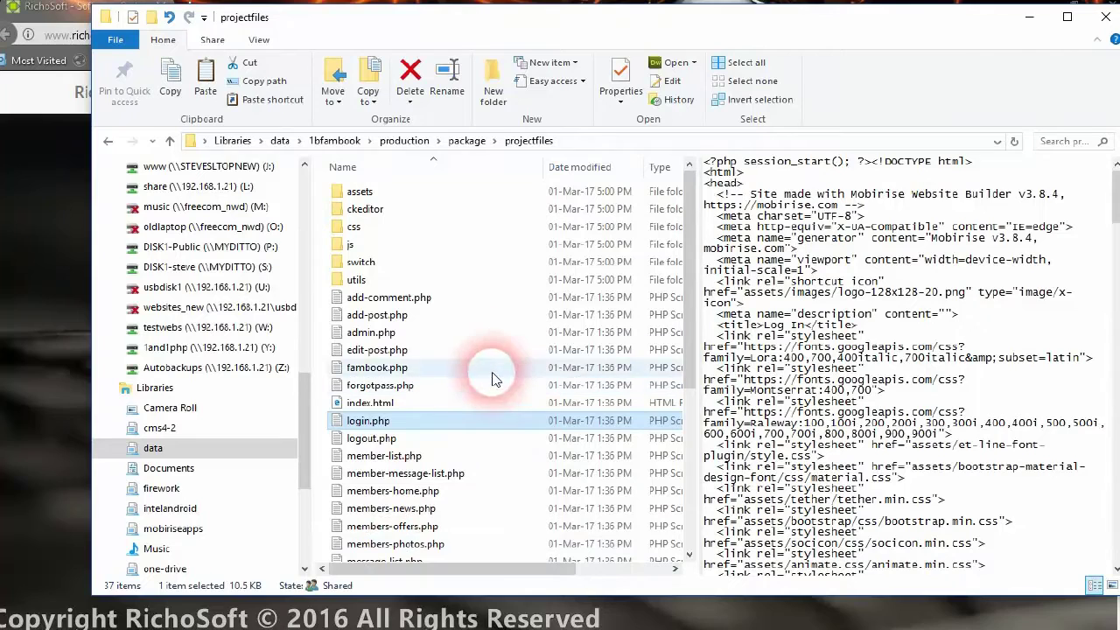
{"action": "left_click", "coordinate": [457, 619]}
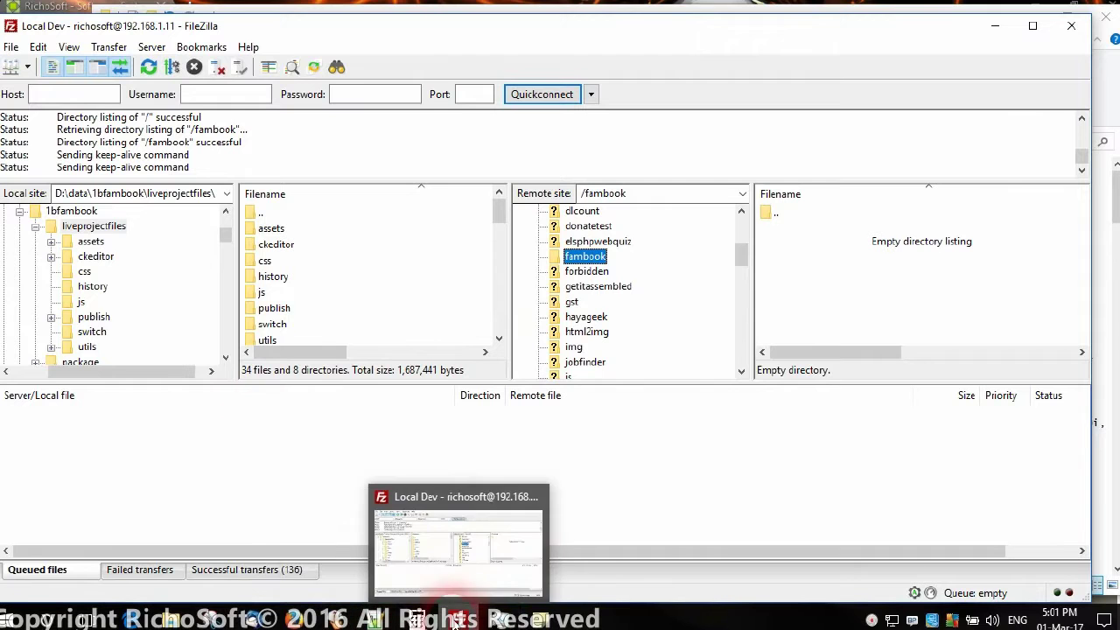
Browse the local pane to production\package\projectfiles.
{"action": "double_click", "coordinate": [267, 214]}
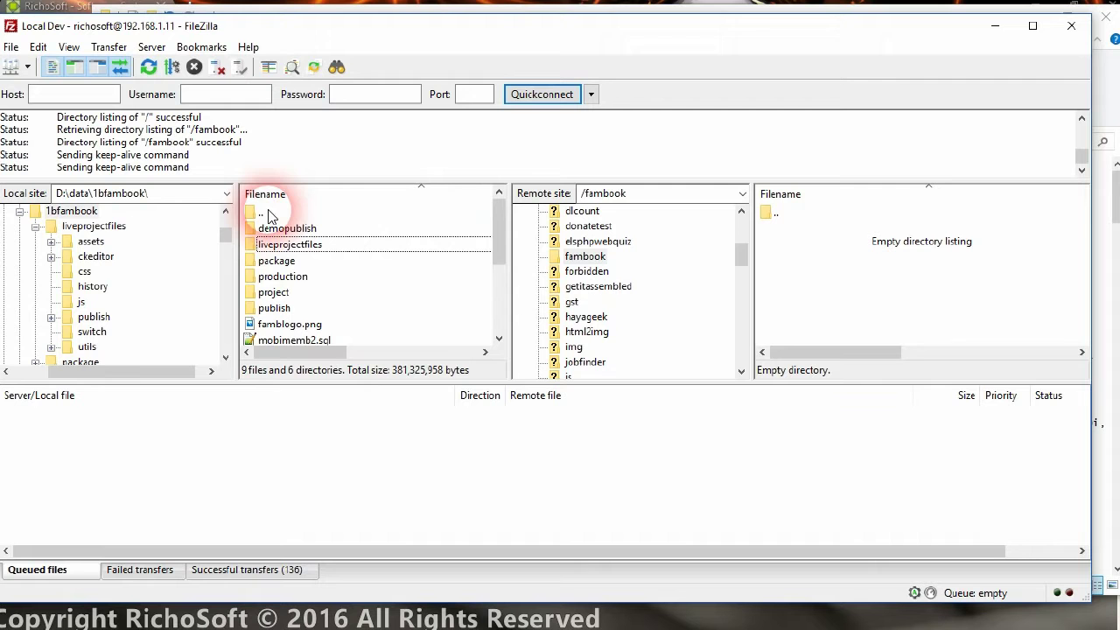
{"action": "double_click", "coordinate": [276, 276]}
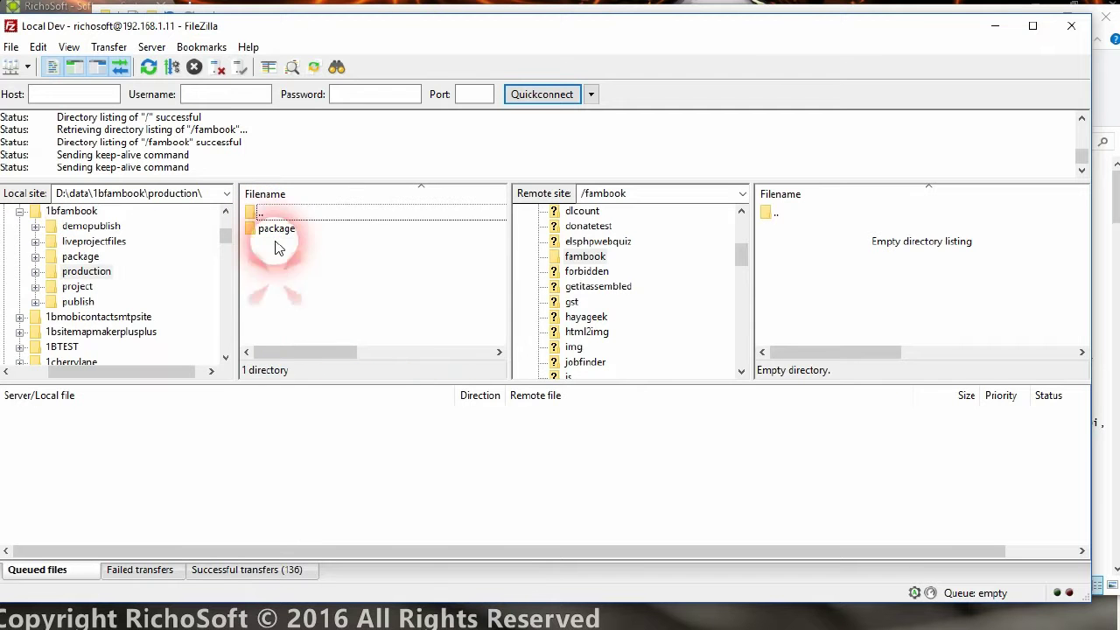
{"action": "left_click", "coordinate": [278, 229]}
{"action": "double_click", "coordinate": [278, 229]}
{"action": "double_click", "coordinate": [275, 230]}
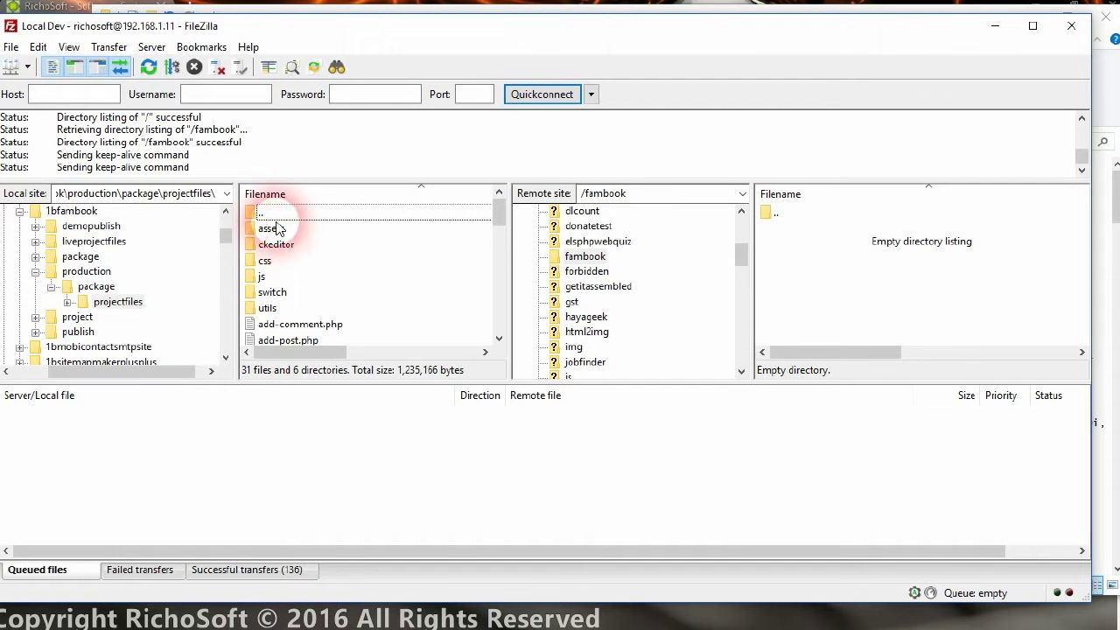
Upload all 31 files and 6 folders into the remote /fambook folder.
{"action": "left_click", "coordinate": [272, 229]}
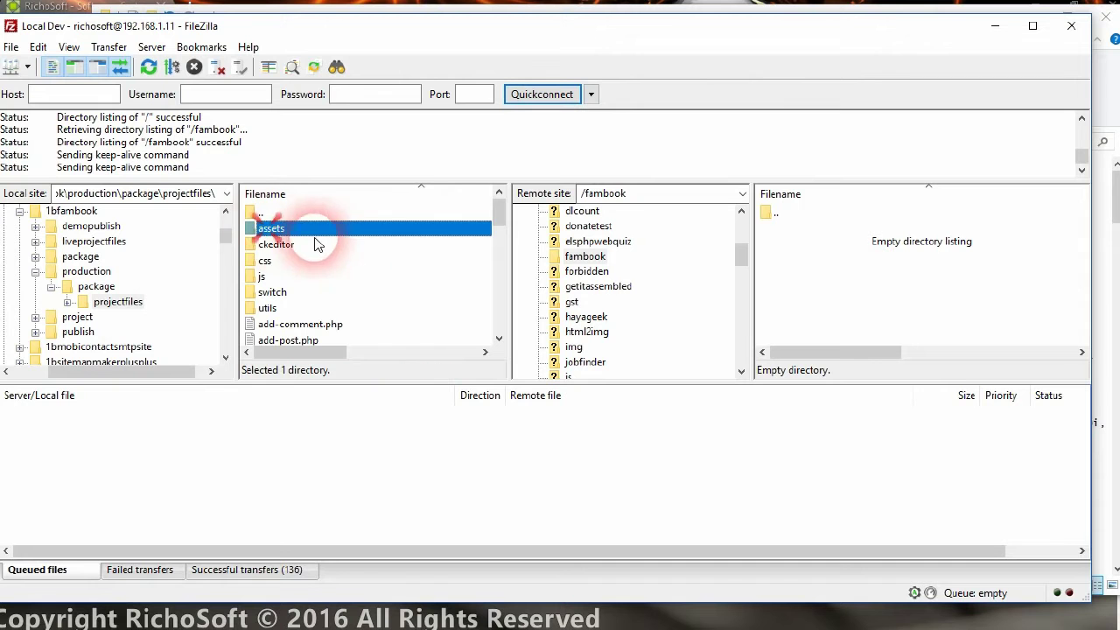
{"action": "left_click_drag", "start_coordinate": [495, 219], "coordinate": [487, 362]}
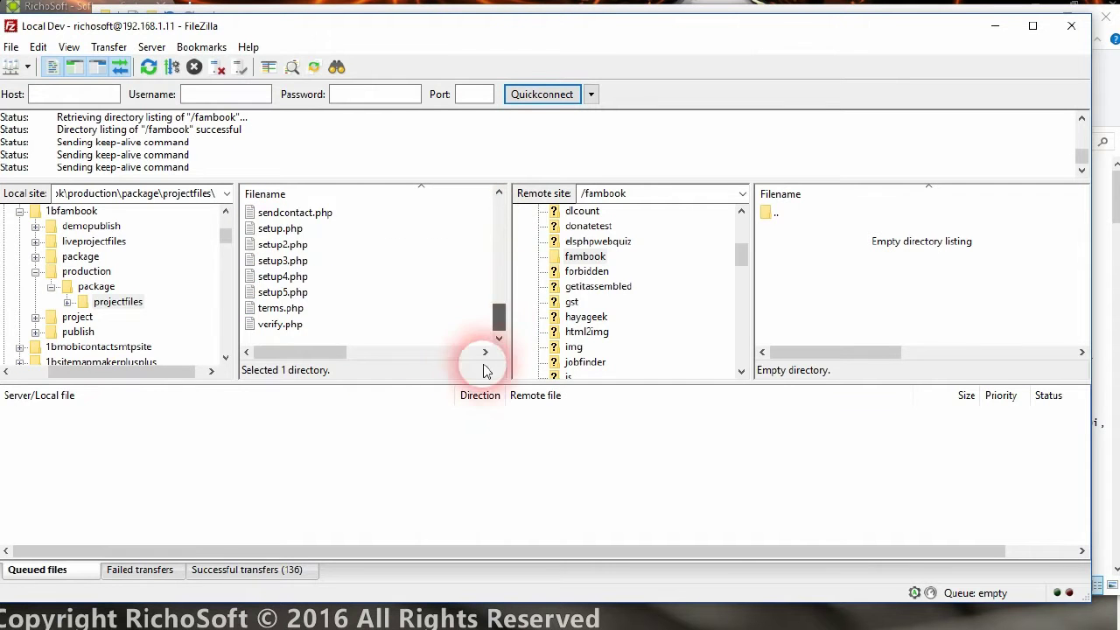
{"action": "left_click", "coordinate": [267, 322], "text": "shift"}
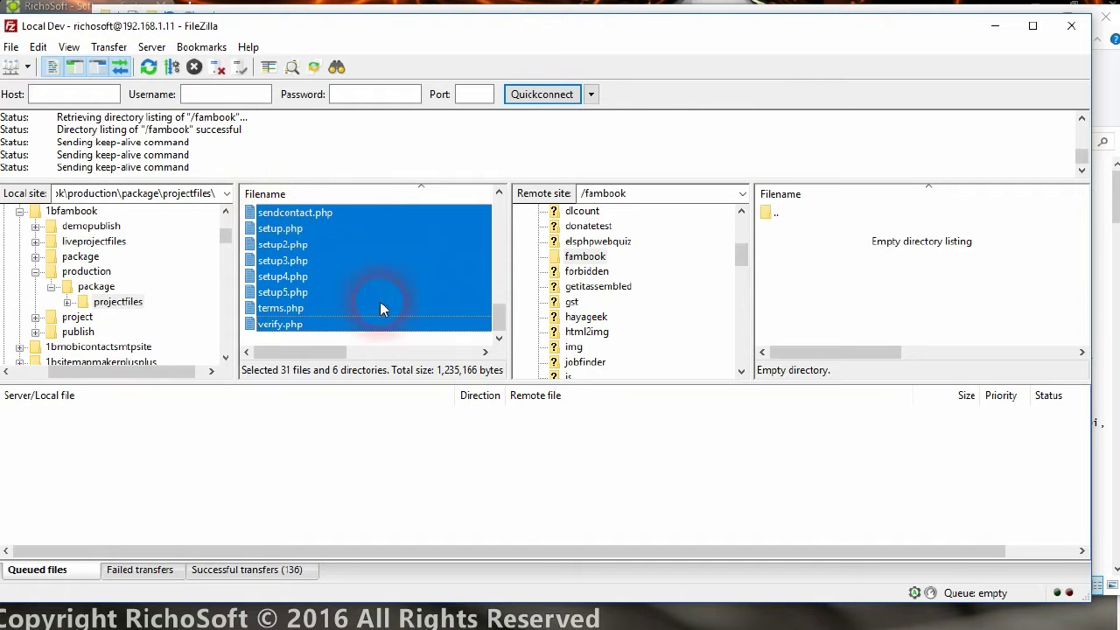
{"action": "left_click_drag", "start_coordinate": [272, 240], "coordinate": [819, 278]}
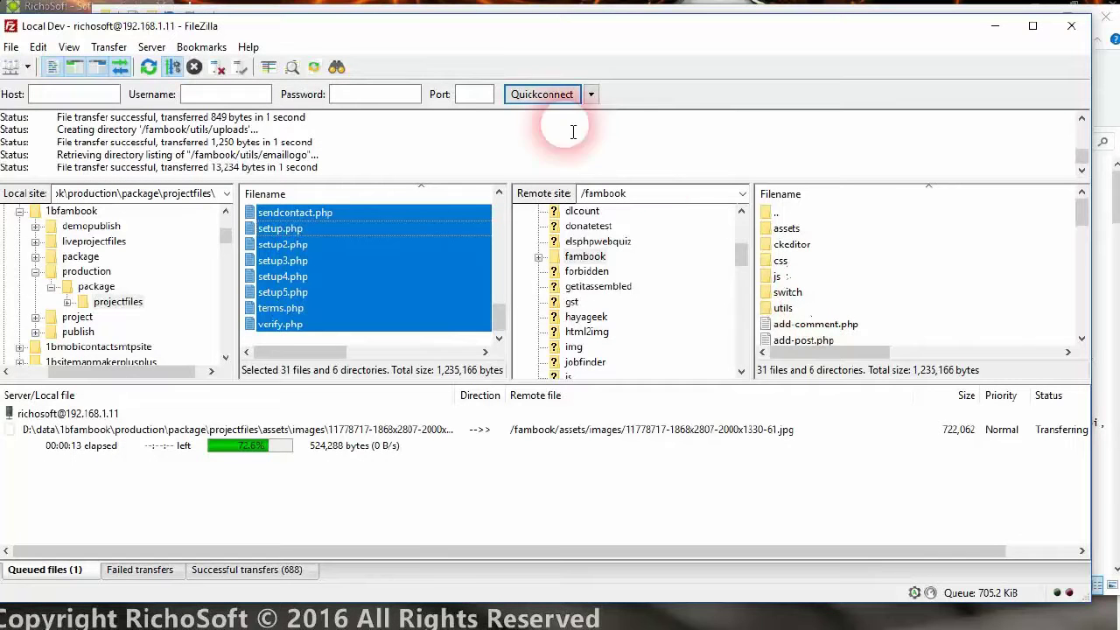
Switch back to the RichoSoft browser window.
{"action": "mouse_move", "coordinate": [430, 618]}
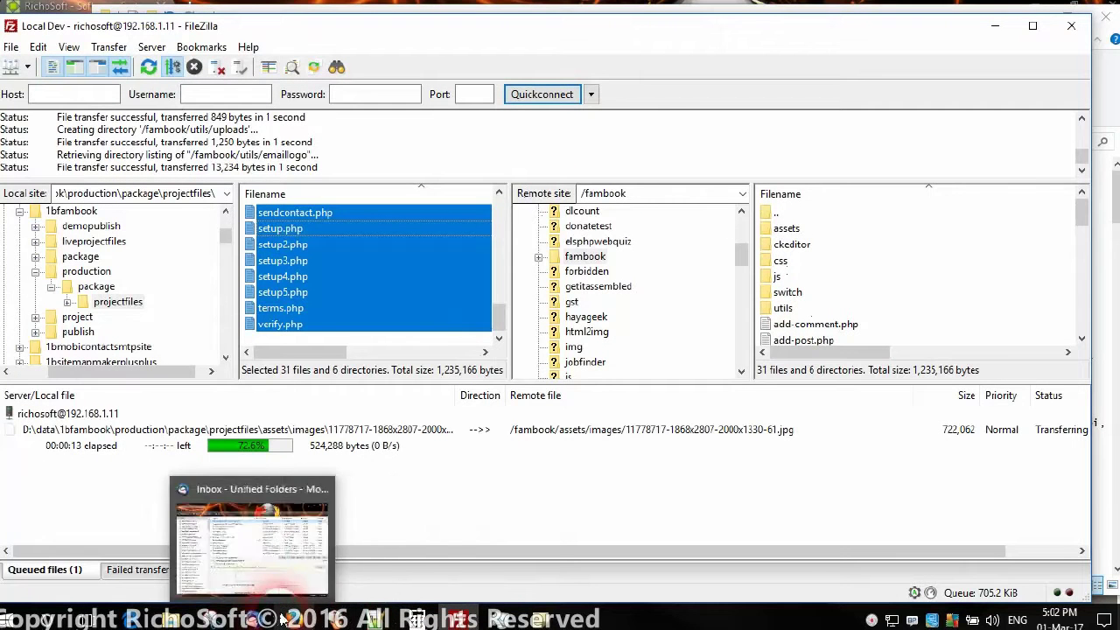
{"action": "mouse_move", "coordinate": [282, 620]}
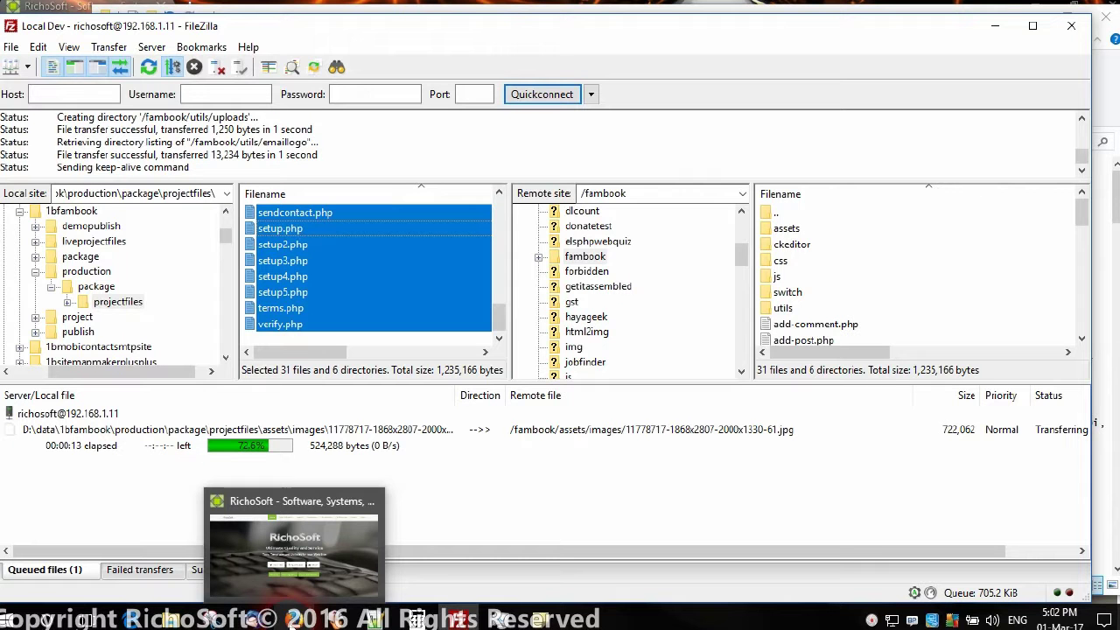
{"action": "left_click", "coordinate": [294, 618]}
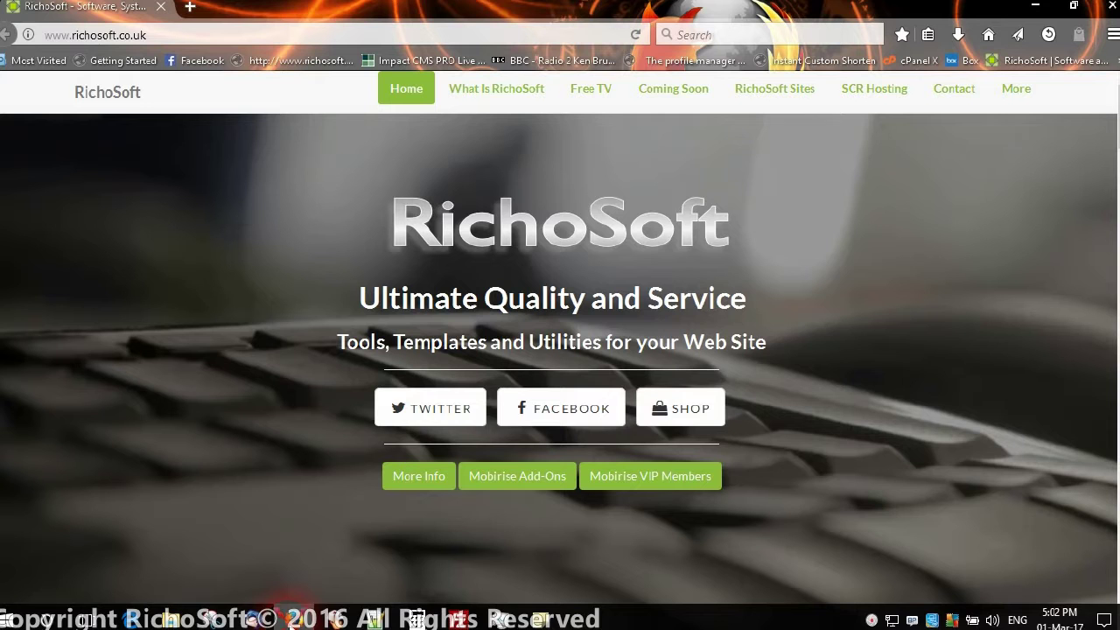
Load 192.168.1.11/fambook/setup.php in a new Firefox tab.
{"action": "left_click", "coordinate": [192, 8]}
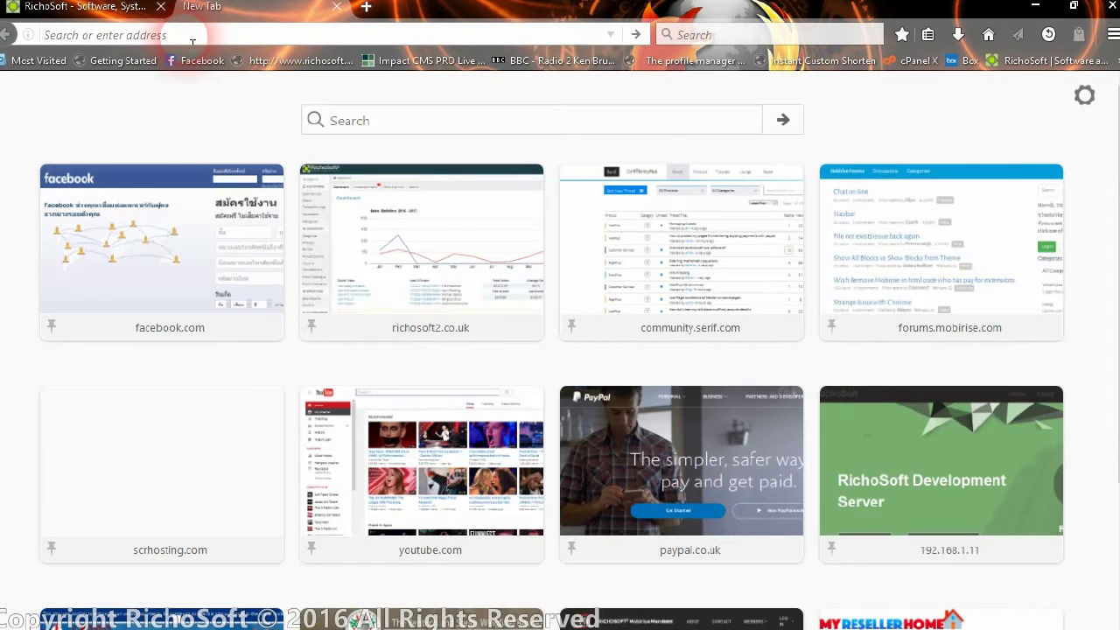
{"action": "type", "text": "192.168"}
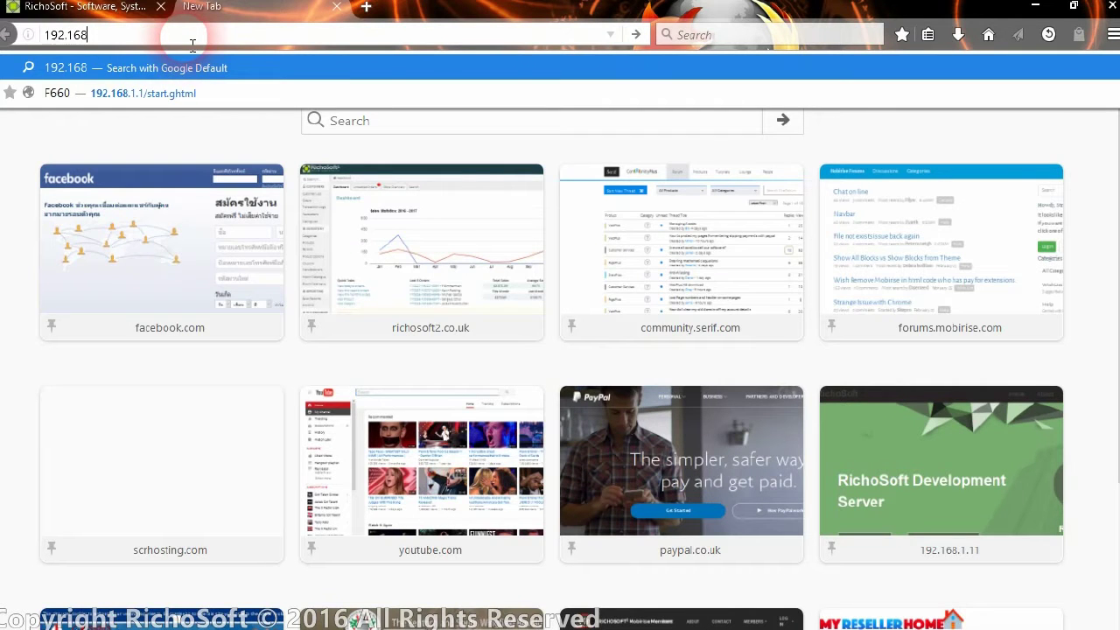
{"action": "type", "text": ".1.11/fambo"}
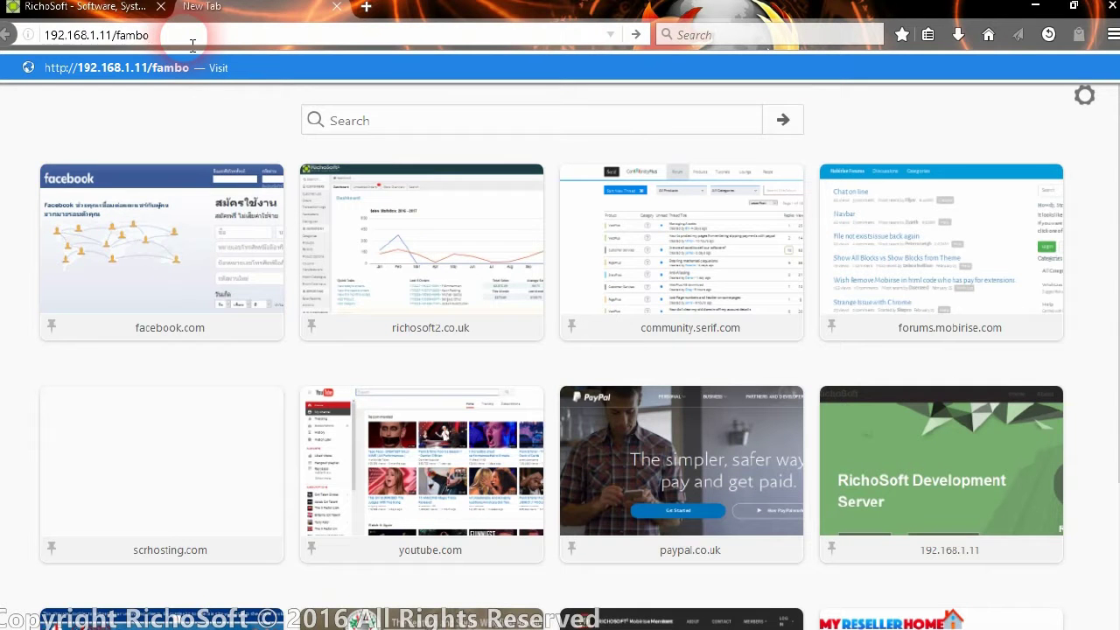
{"action": "type", "text": "ok/setup.php"}
{"action": "key", "text": "Return"}
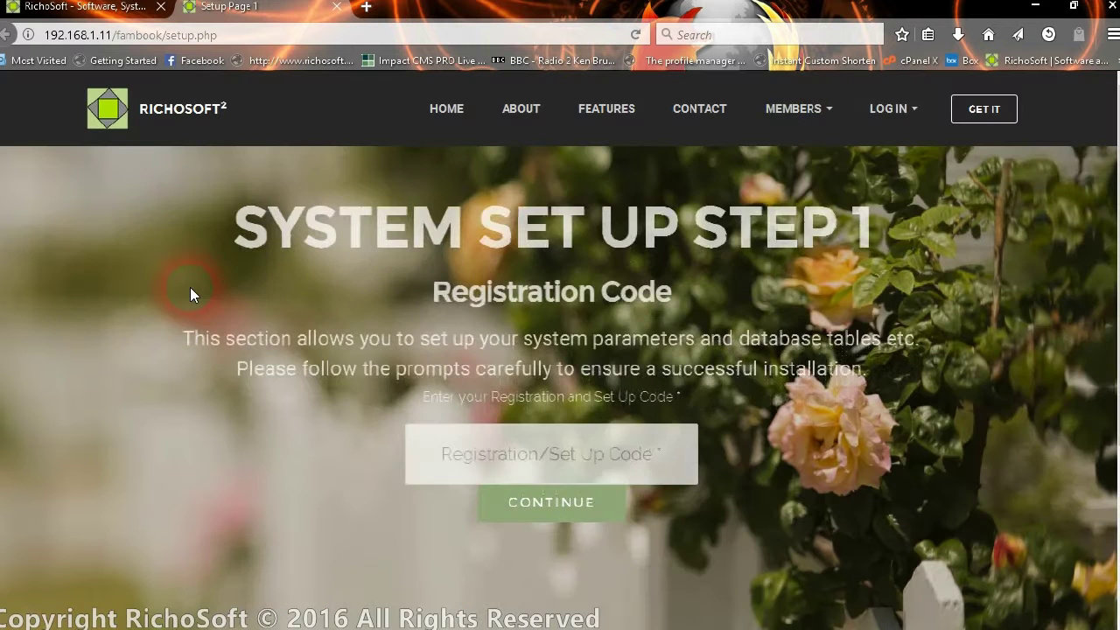
Paste the registration code into the Set Up Code field and submit it.
{"action": "left_click", "coordinate": [551, 453]}
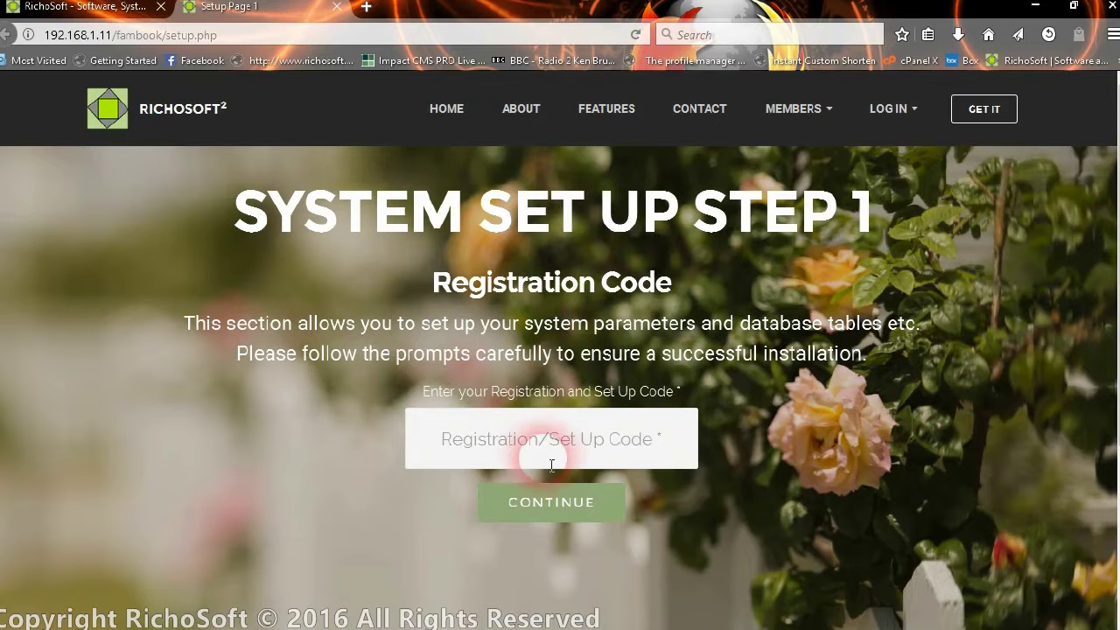
{"action": "left_click", "coordinate": [472, 451]}
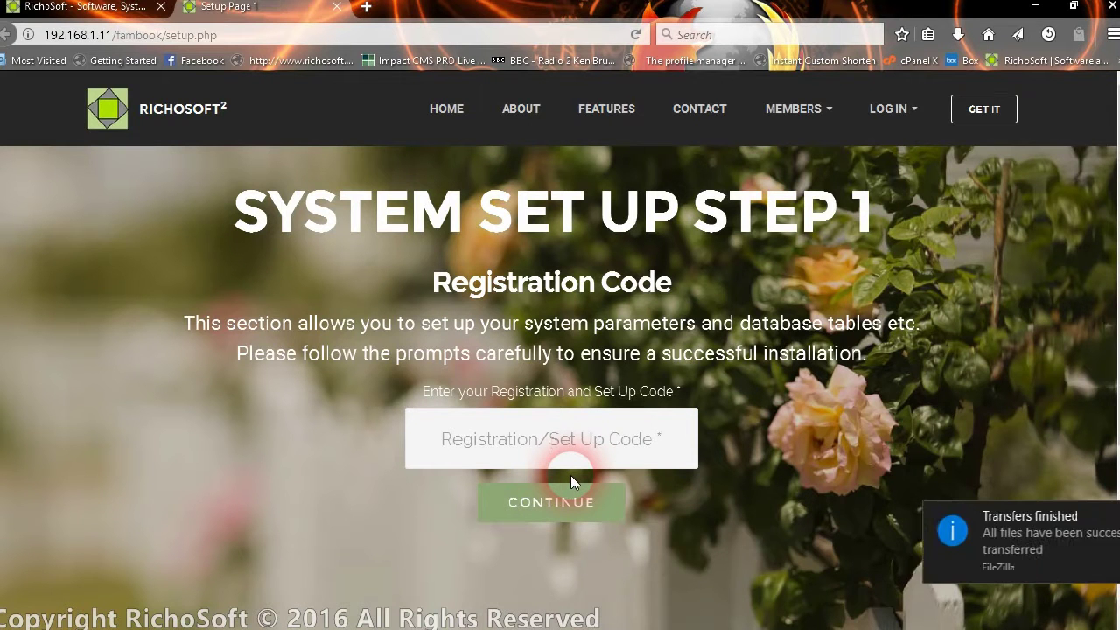
{"action": "left_click", "coordinate": [662, 439]}
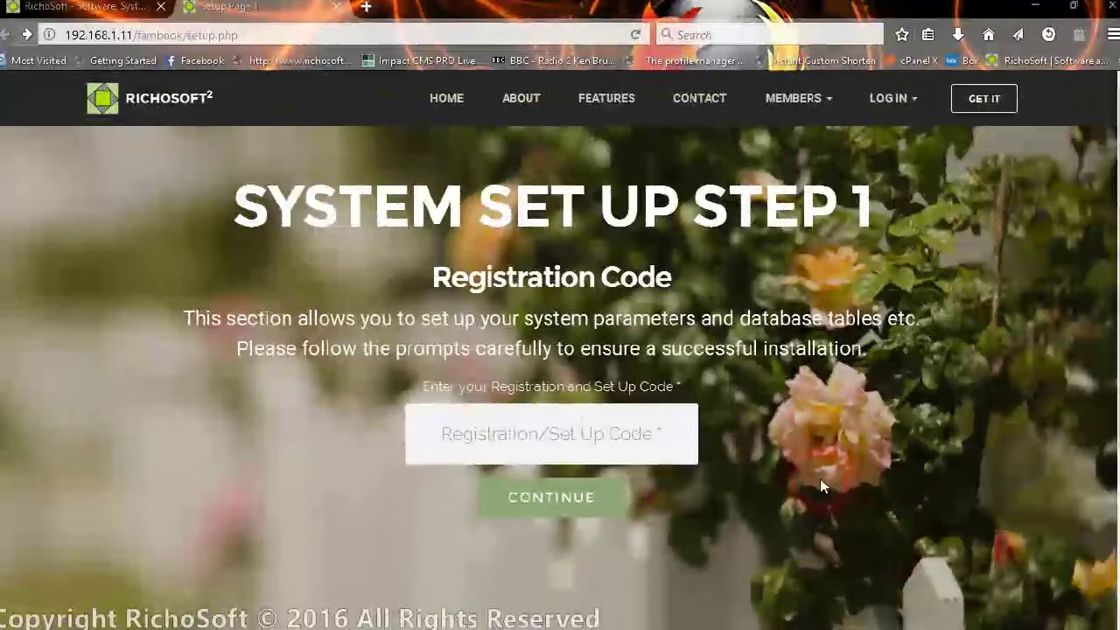
{"action": "left_click", "coordinate": [479, 453]}
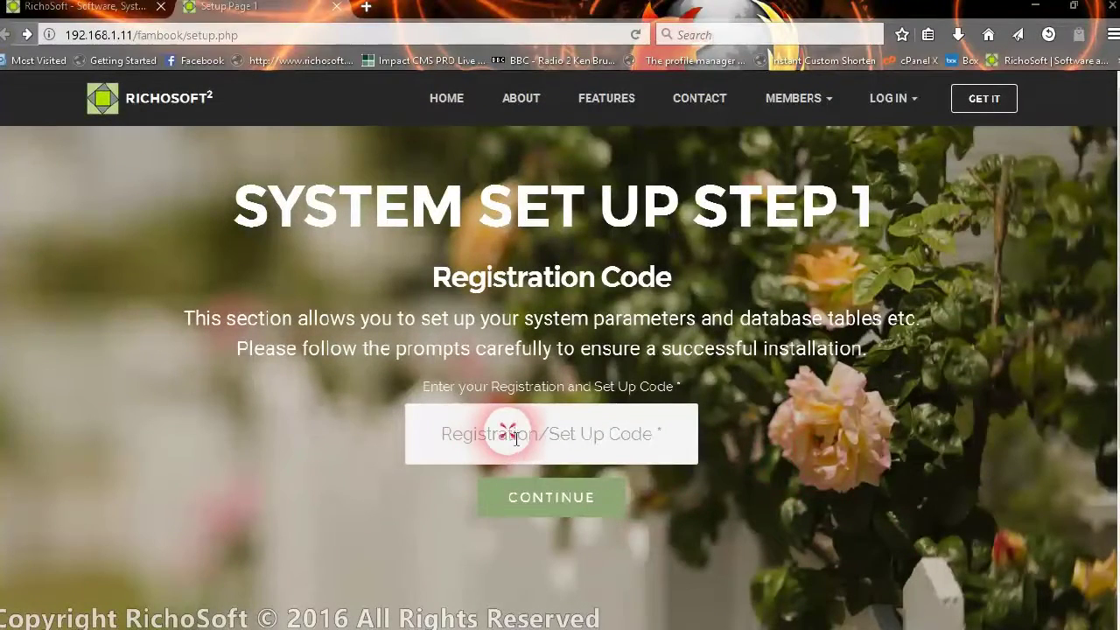
{"action": "right_click", "coordinate": [508, 433]}
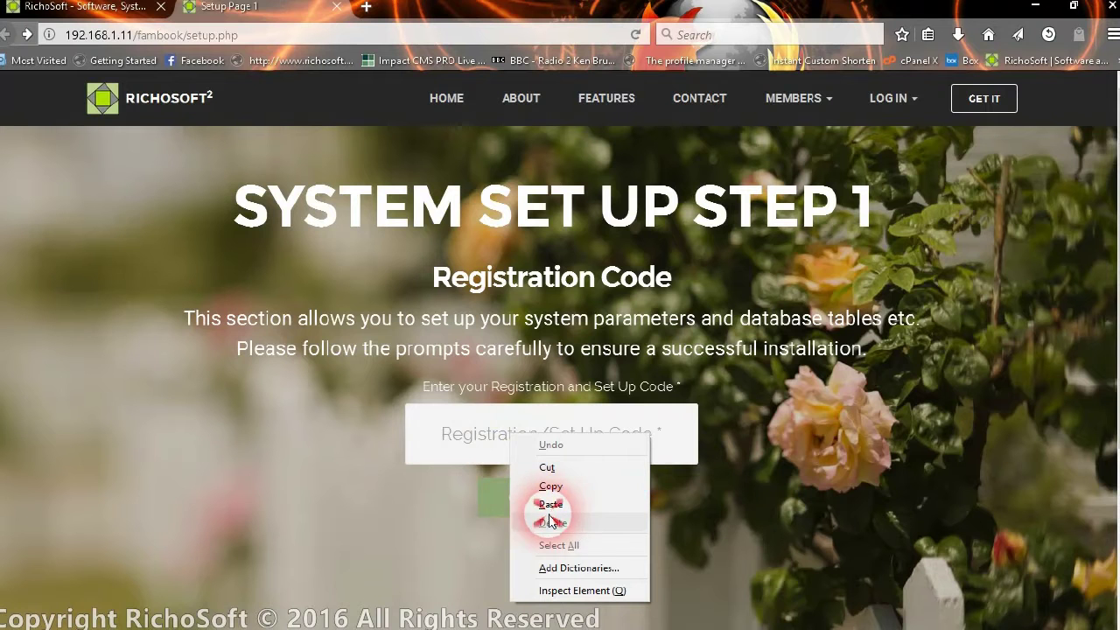
{"action": "left_click", "coordinate": [551, 505]}
{"action": "left_click", "coordinate": [538, 500]}
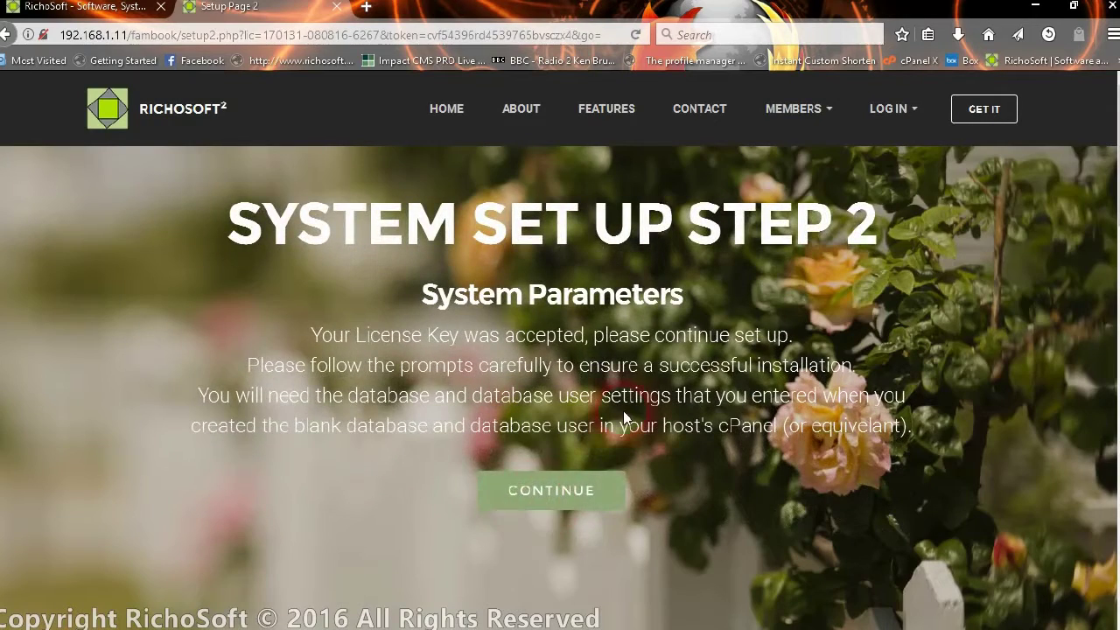
{"action": "left_click", "coordinate": [537, 491]}
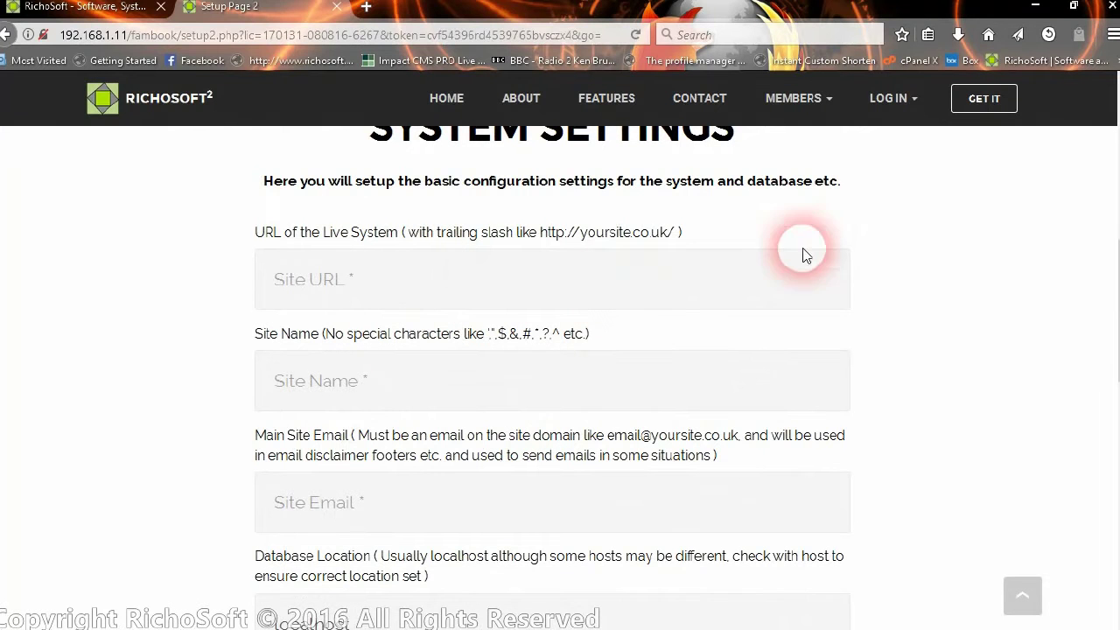
{"action": "left_click", "coordinate": [349, 276]}
{"action": "type", "text": "ht"}
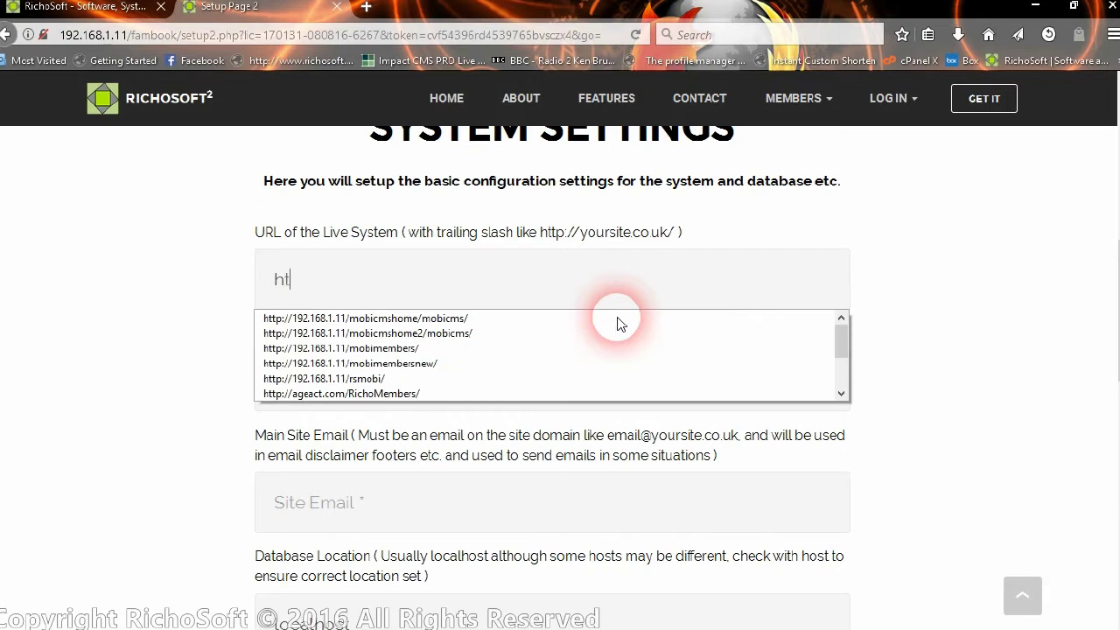
{"action": "type", "text": "tp://1"}
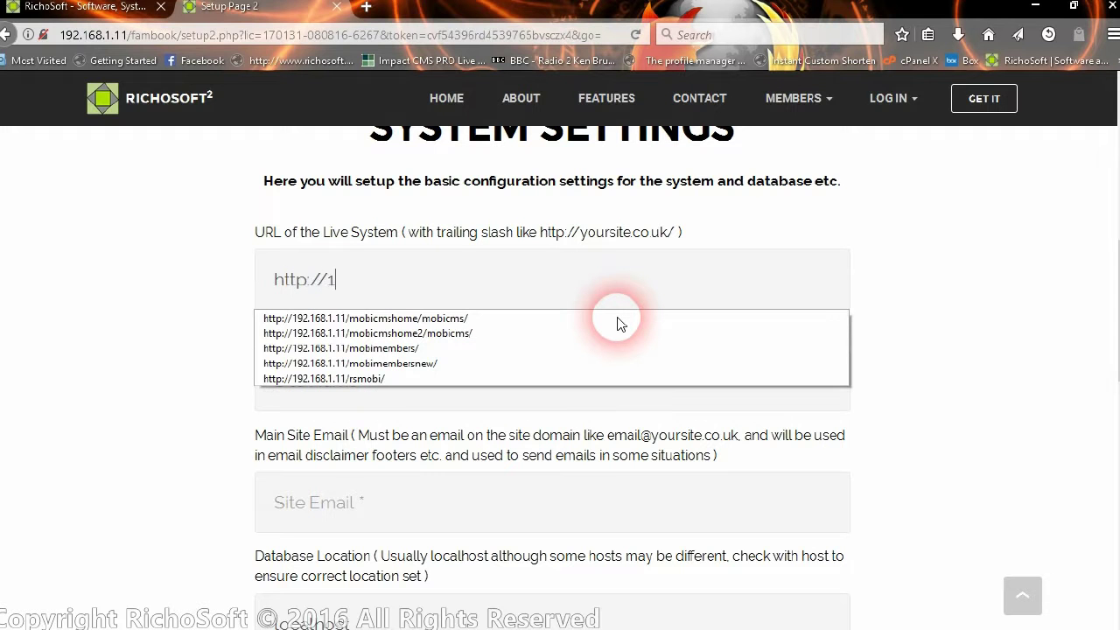
{"action": "type", "text": "92.168.11"}
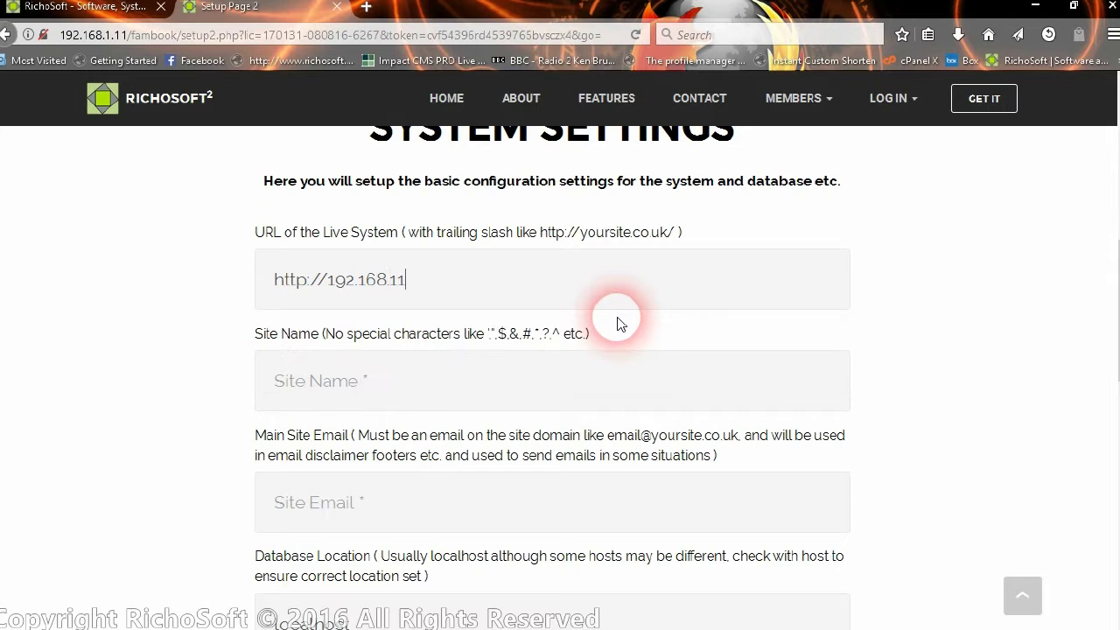
{"action": "key", "text": "BackSpace"}
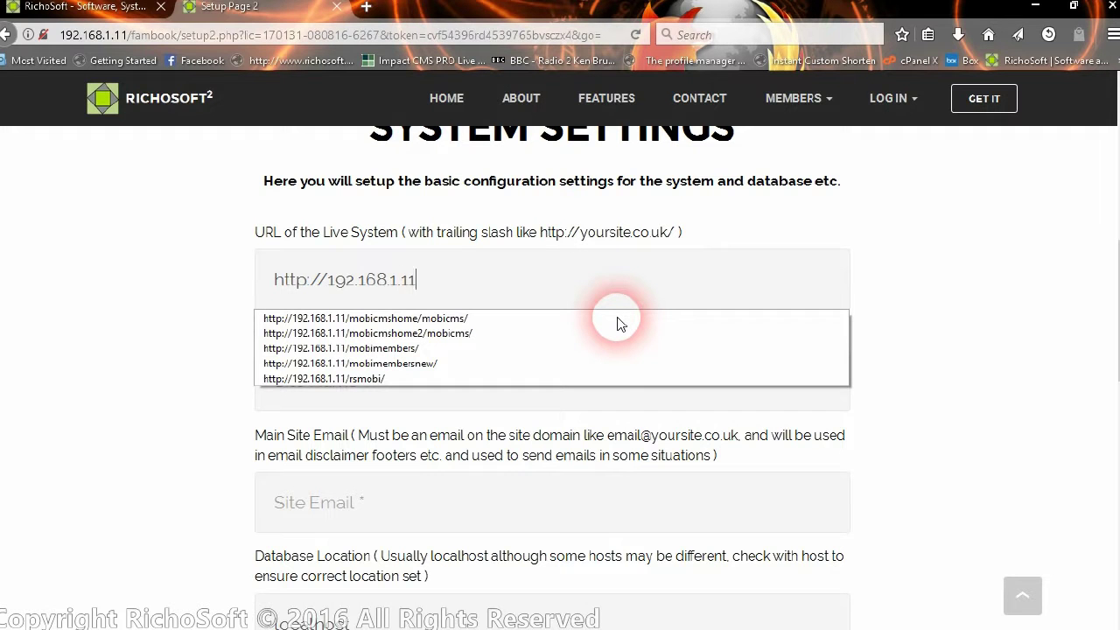
{"action": "type", "text": ".11/fambook"}
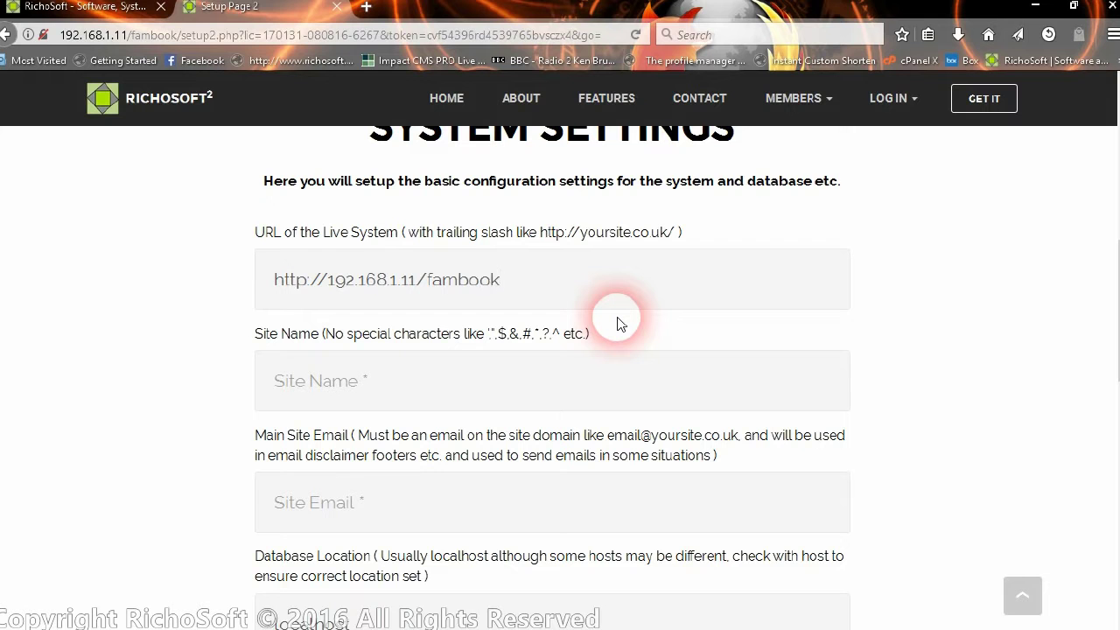
{"action": "type", "text": "/"}
Enter site name 'Demo Fambook Site' and the main site e-mail address.
{"action": "left_click", "coordinate": [426, 380]}
{"action": "type", "text": "Demo "}
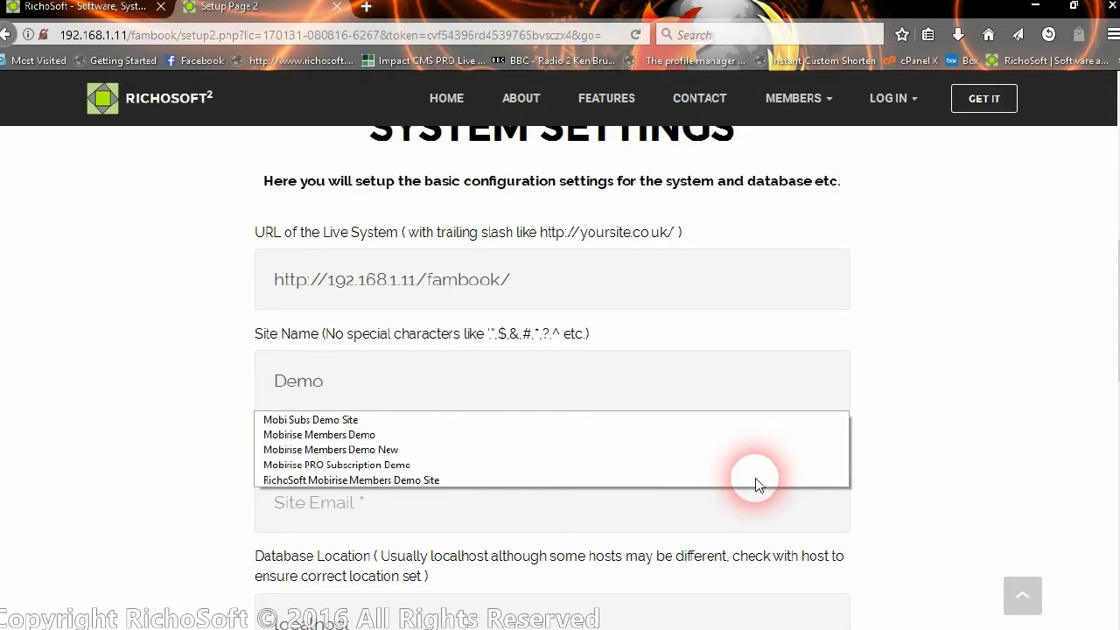
{"action": "type", "text": "Fambook "}
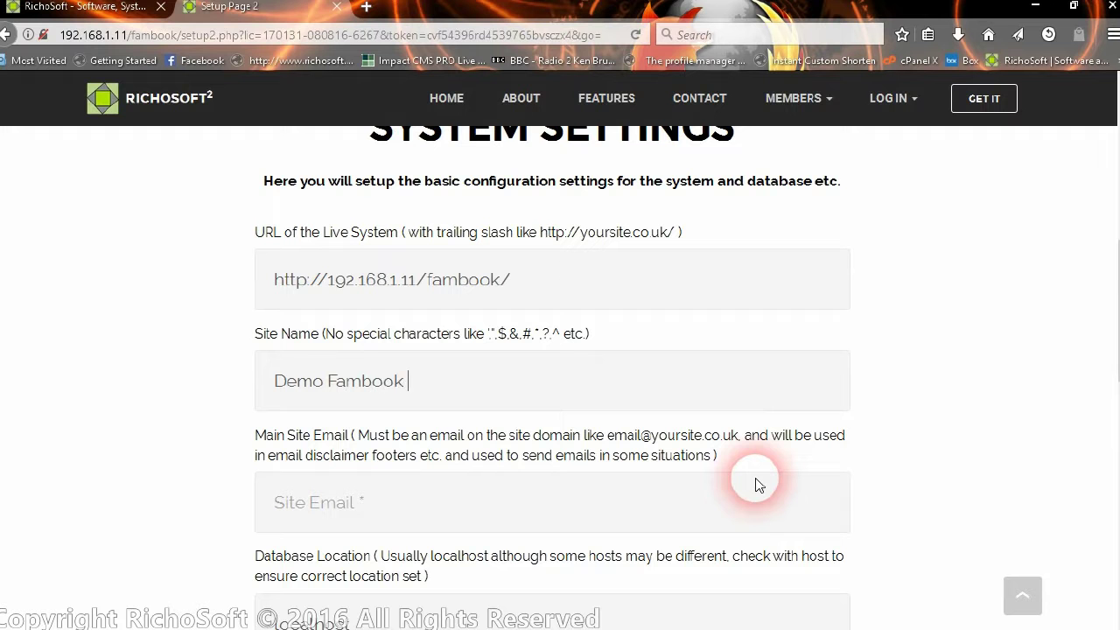
{"action": "type", "text": "Site"}
{"action": "scroll", "coordinate": [580, 426], "scroll_direction": "down", "scroll_amount": 2}
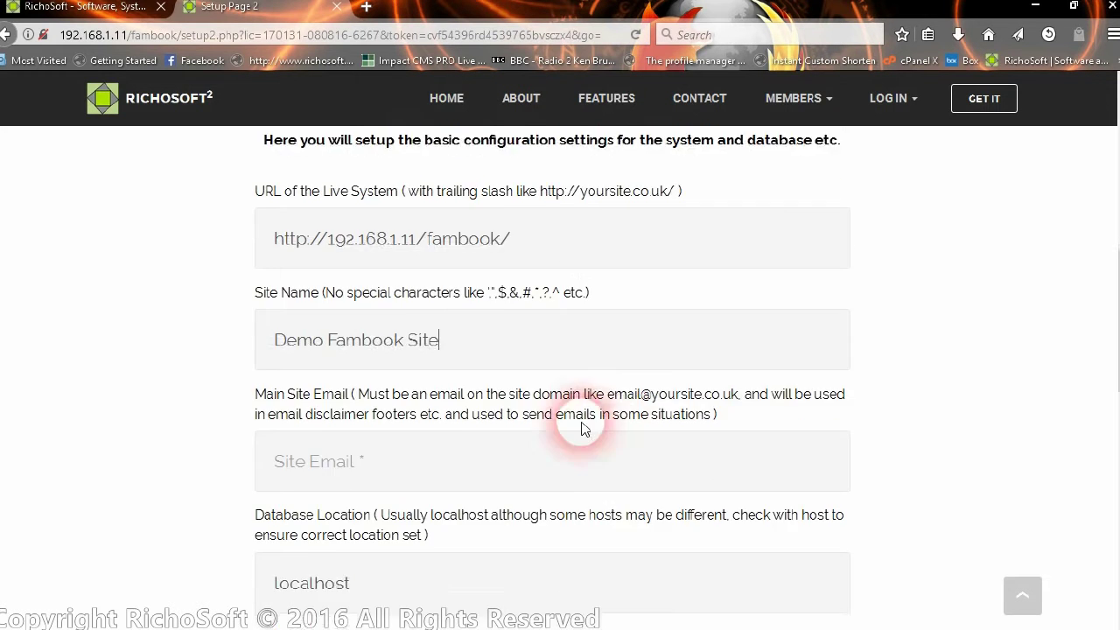
{"action": "left_click", "coordinate": [430, 408]}
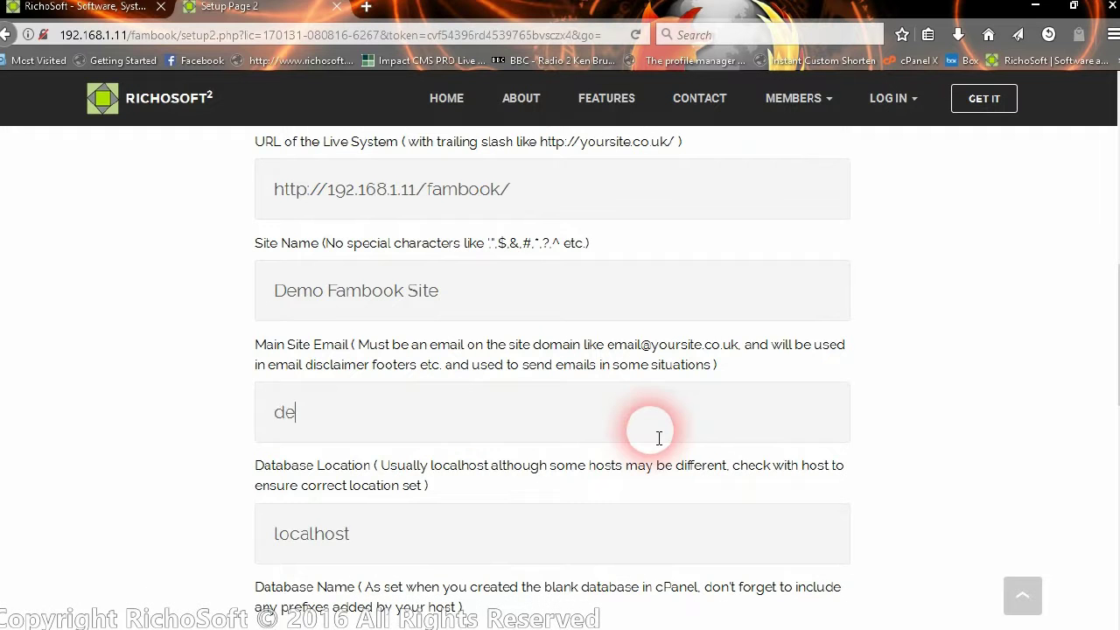
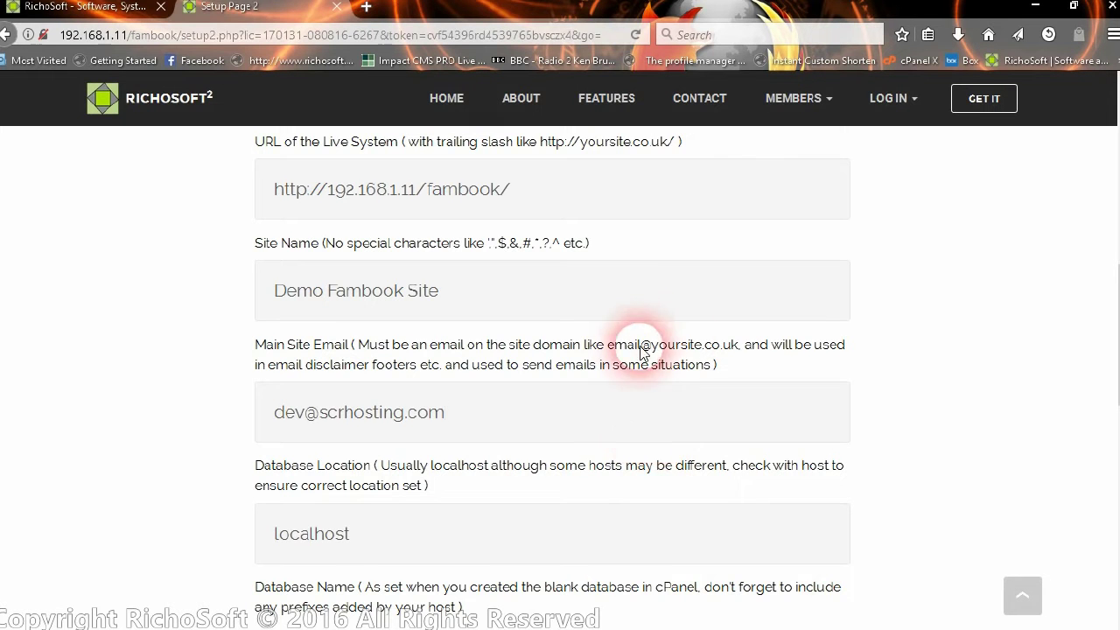
Leave the database location set to localhost.
{"action": "scroll", "coordinate": [635, 350], "scroll_direction": "down", "scroll_amount": 2}
{"action": "left_click", "coordinate": [420, 355]}
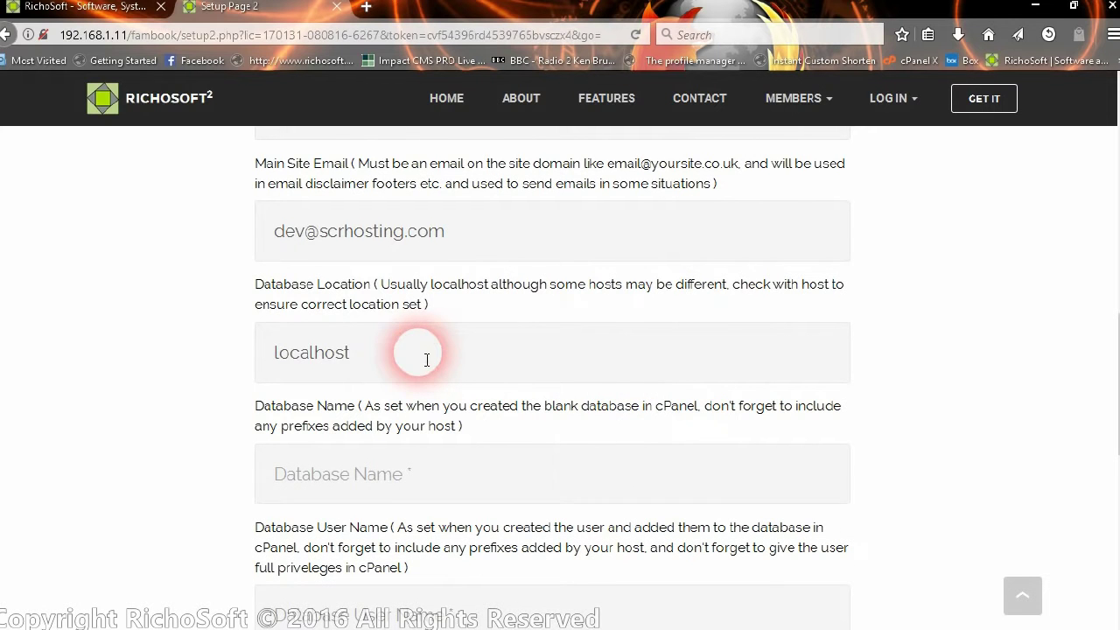
{"action": "left_click_drag", "start_coordinate": [376, 356], "coordinate": [257, 350]}
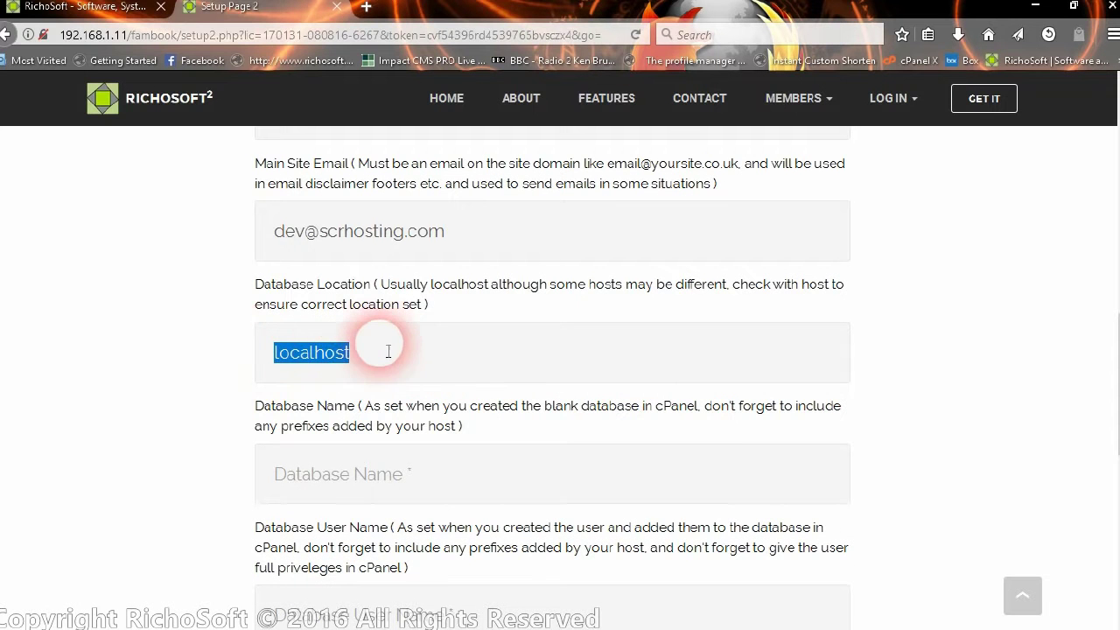
{"action": "left_click", "coordinate": [414, 352]}
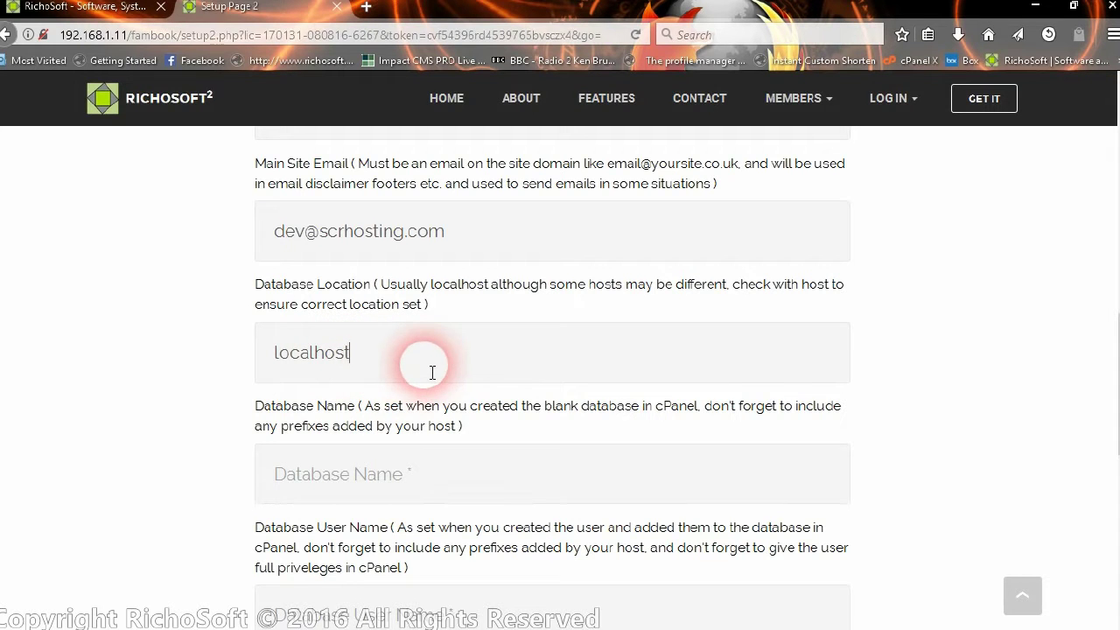
{"action": "scroll", "coordinate": [442, 366], "scroll_direction": "down", "scroll_amount": 2}
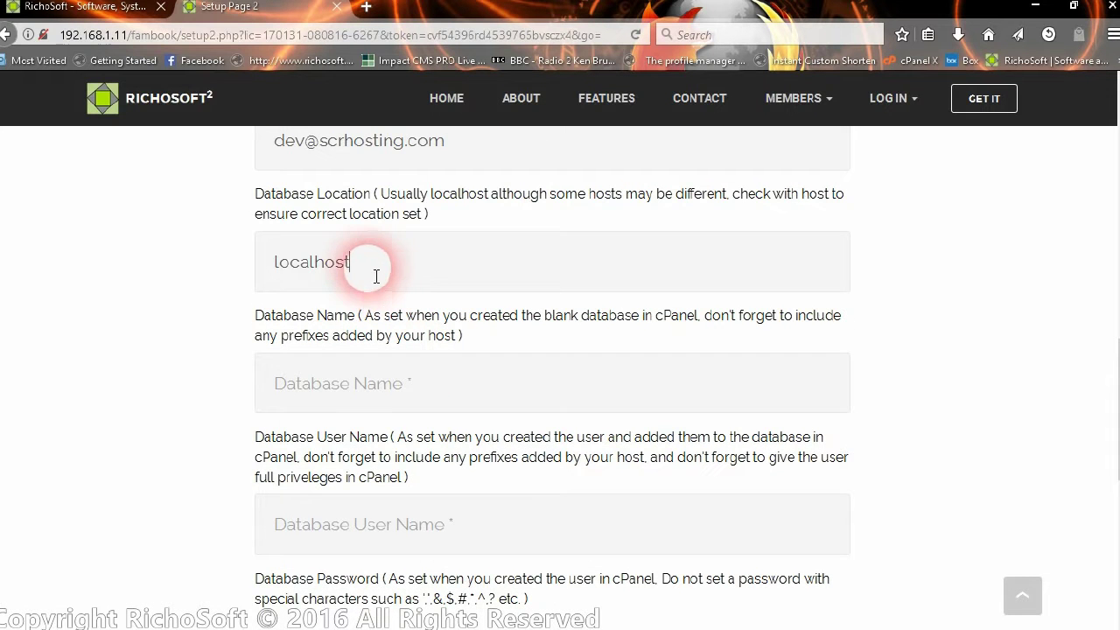
{"action": "left_click_drag", "start_coordinate": [376, 269], "coordinate": [275, 262]}
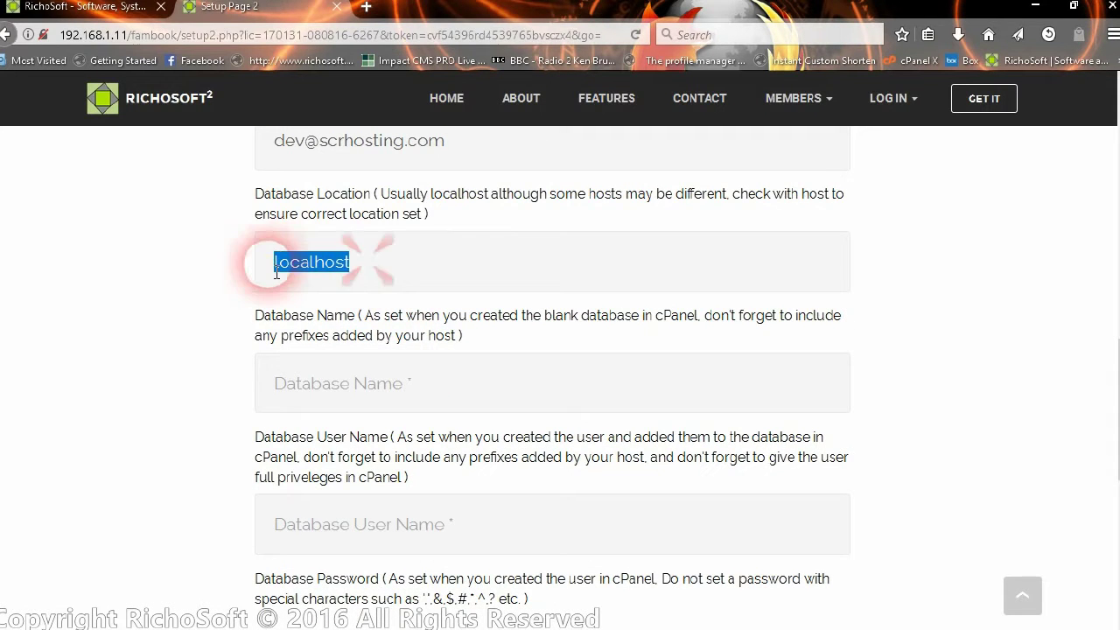
Enter scrhosti_fambook as both the database name and database user name.
{"action": "left_click", "coordinate": [441, 392]}
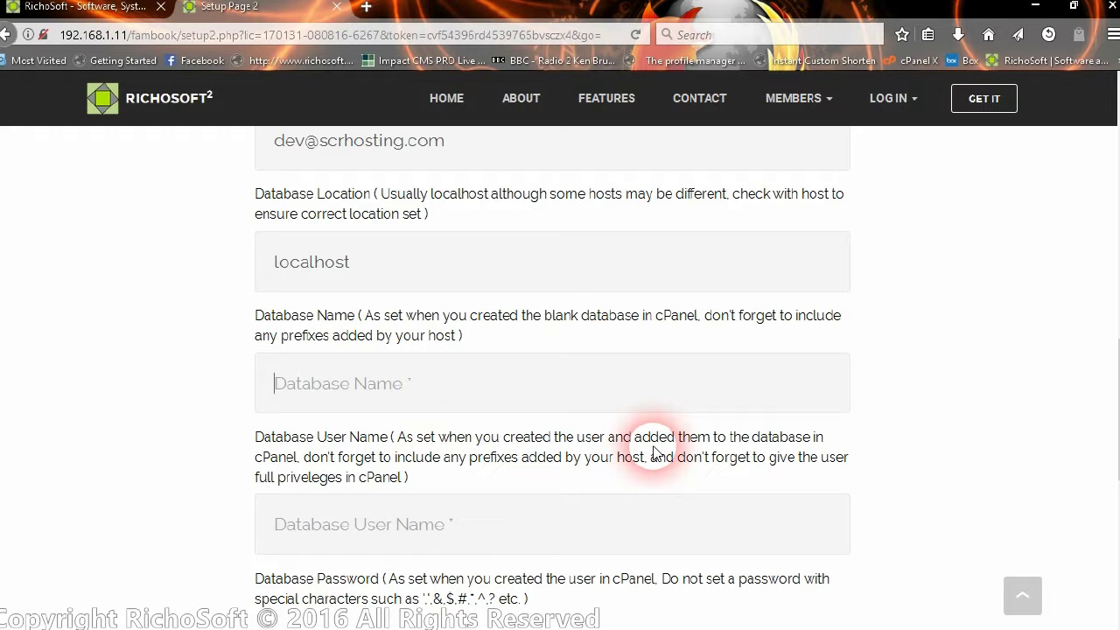
{"action": "type", "text": "scrhosti_"}
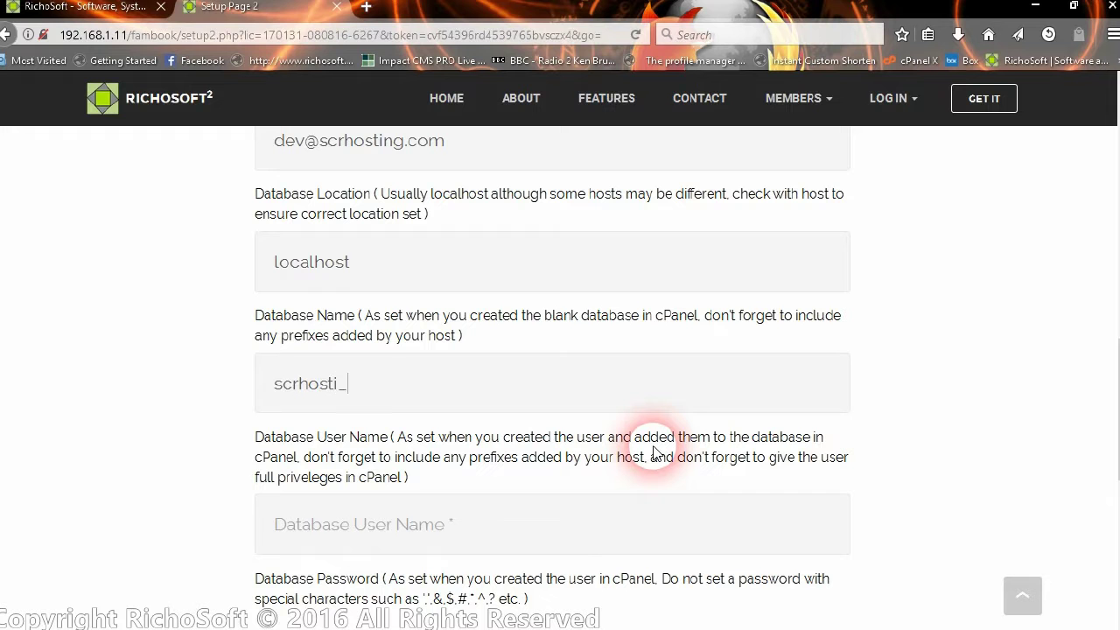
{"action": "type", "text": "fambook"}
{"action": "scroll", "coordinate": [612, 420], "scroll_direction": "down", "scroll_amount": 3}
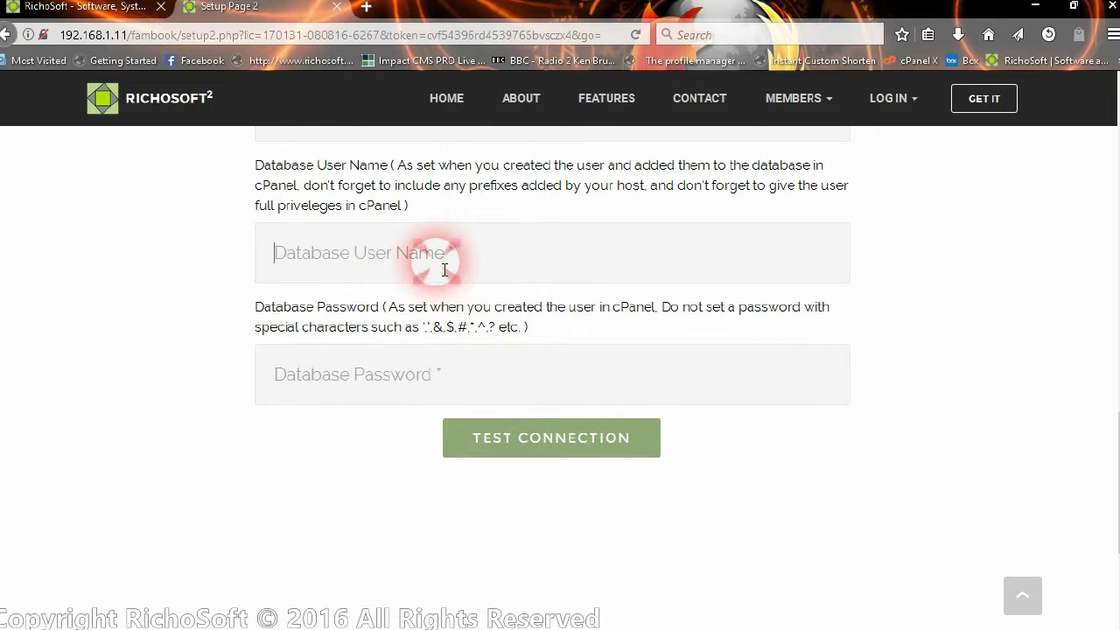
{"action": "type", "text": "scrhost"}
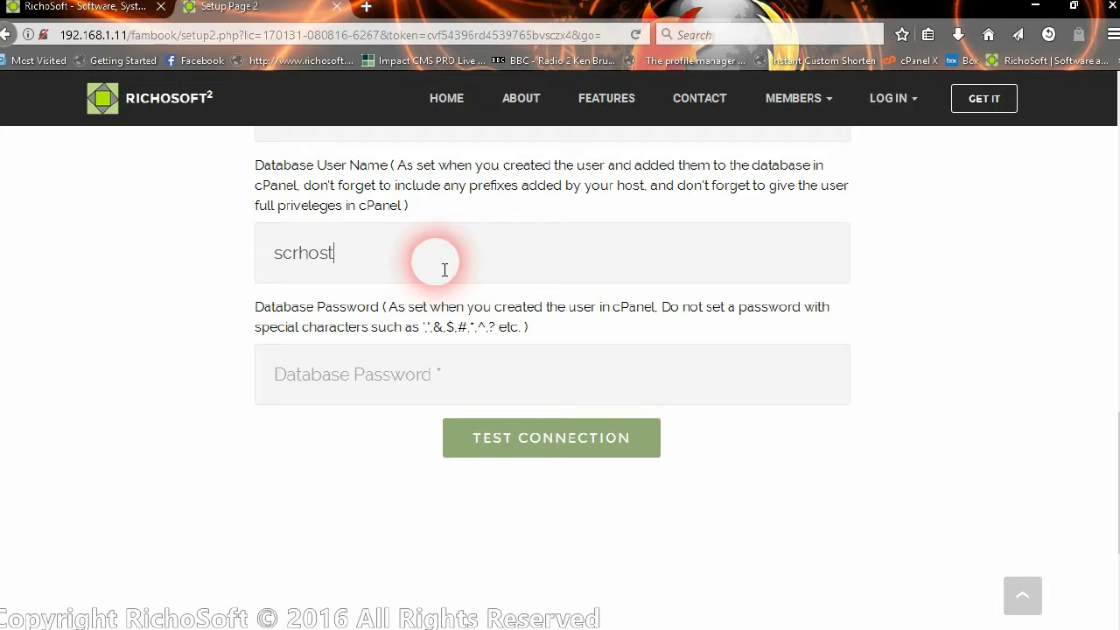
{"action": "type", "text": "i_fambook"}
Type the database password, correcting a mistyped first attempt.
{"action": "scroll", "coordinate": [428, 275], "scroll_direction": "down", "scroll_amount": 2}
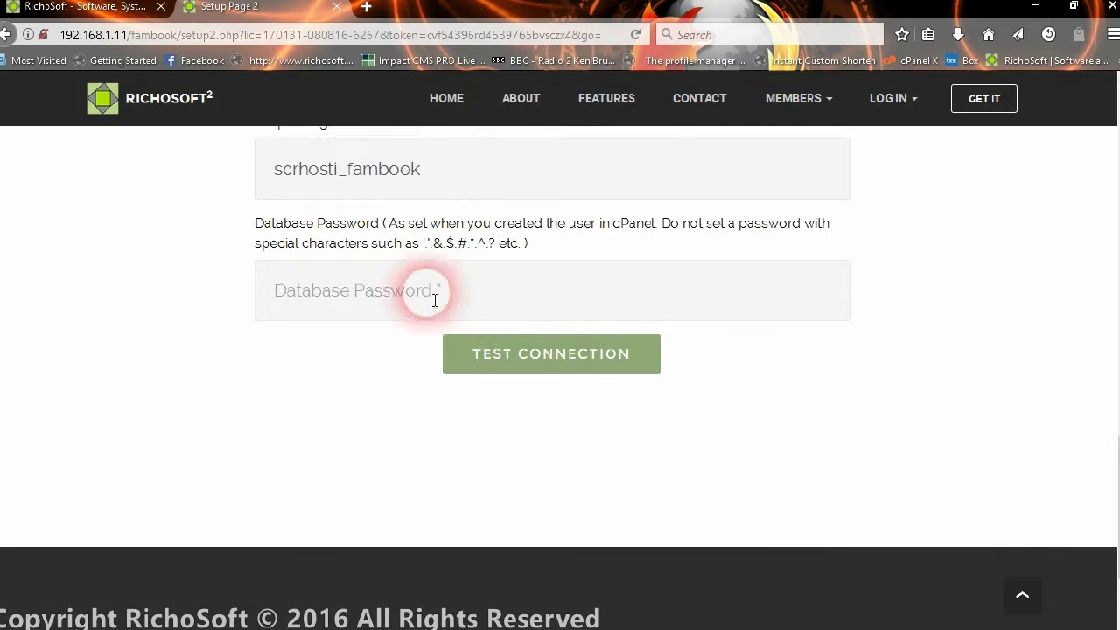
{"action": "left_click", "coordinate": [420, 292]}
{"action": "type", "text": "•••••"}
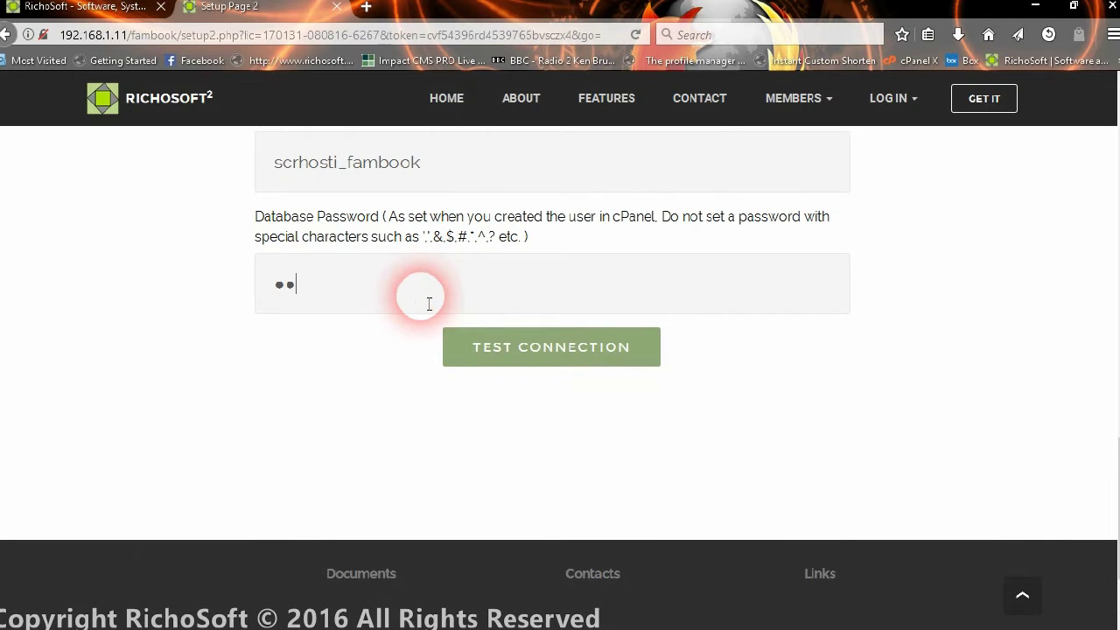
{"action": "type", "text": "•••"}
{"action": "key", "text": "BackSpace"}
{"action": "key", "text": "BackSpace"}
{"action": "key", "text": "BackSpace"}
{"action": "key", "text": "BackSpace"}
{"action": "key", "text": "BackSpace"}
{"action": "key", "text": "BackSpace"}
{"action": "key", "text": "BackSpace"}
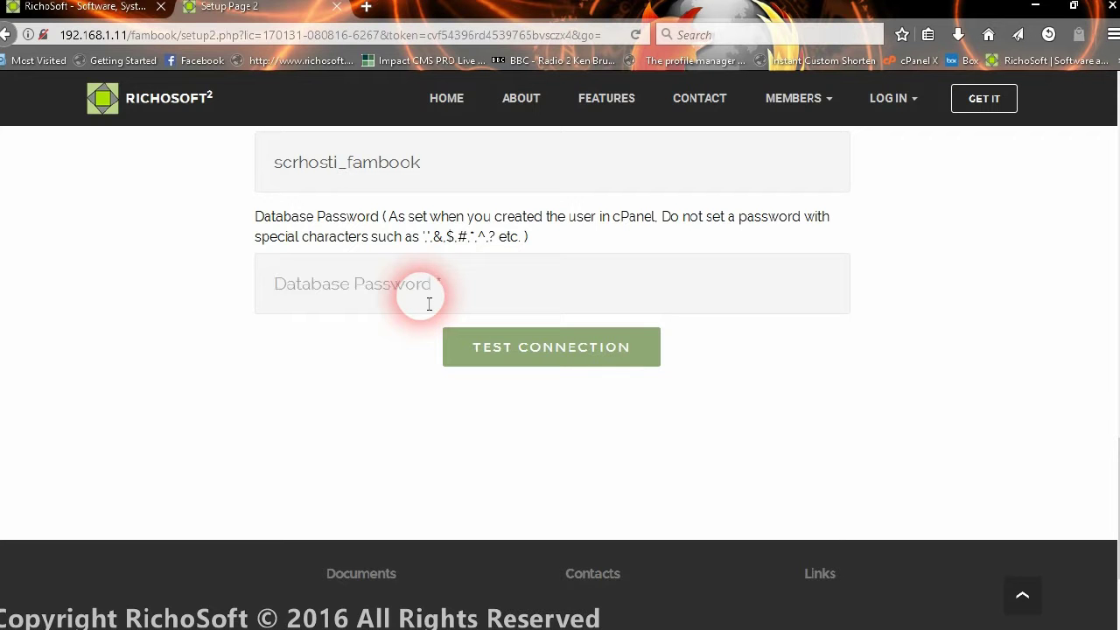
{"action": "type", "text": "•••••••"}
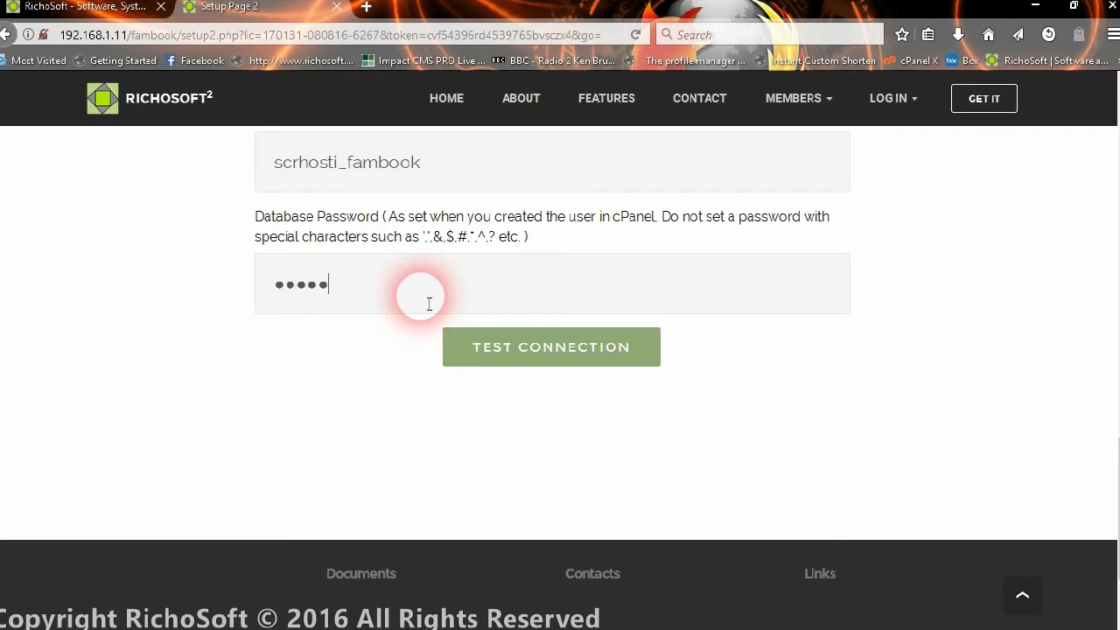
{"action": "type", "text": "••••••"}
Run Test Connection to confirm the scrhosti_fambook database connects successfully.
{"action": "left_click", "coordinate": [567, 366]}
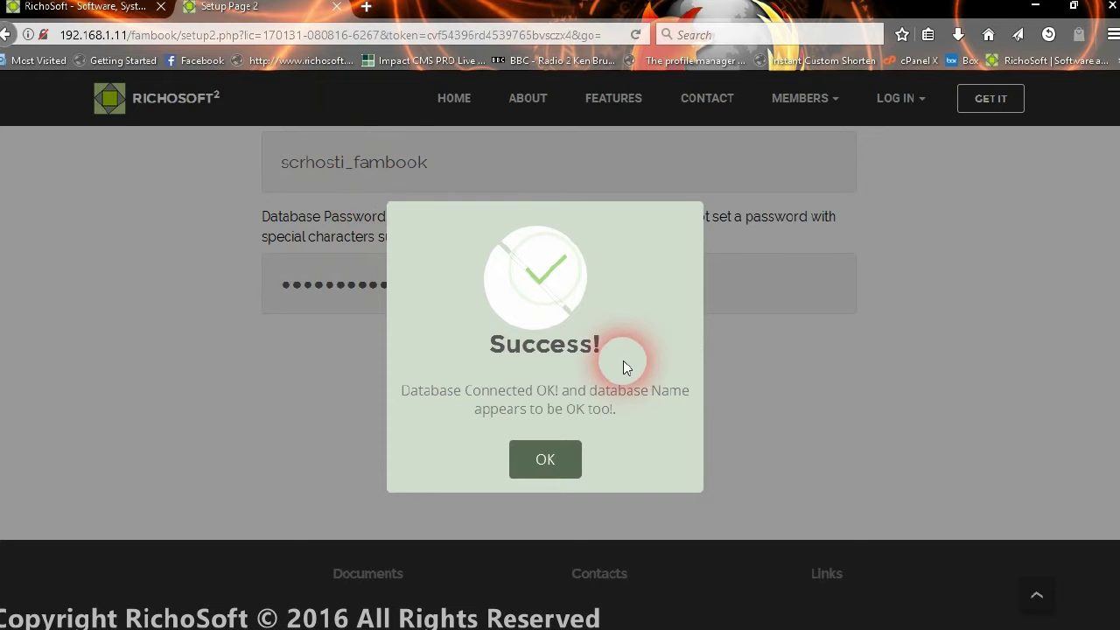
Confirm the successful connection, write the system parameters file, and continue to Step 4 table creation.
{"action": "left_click", "coordinate": [542, 468]}
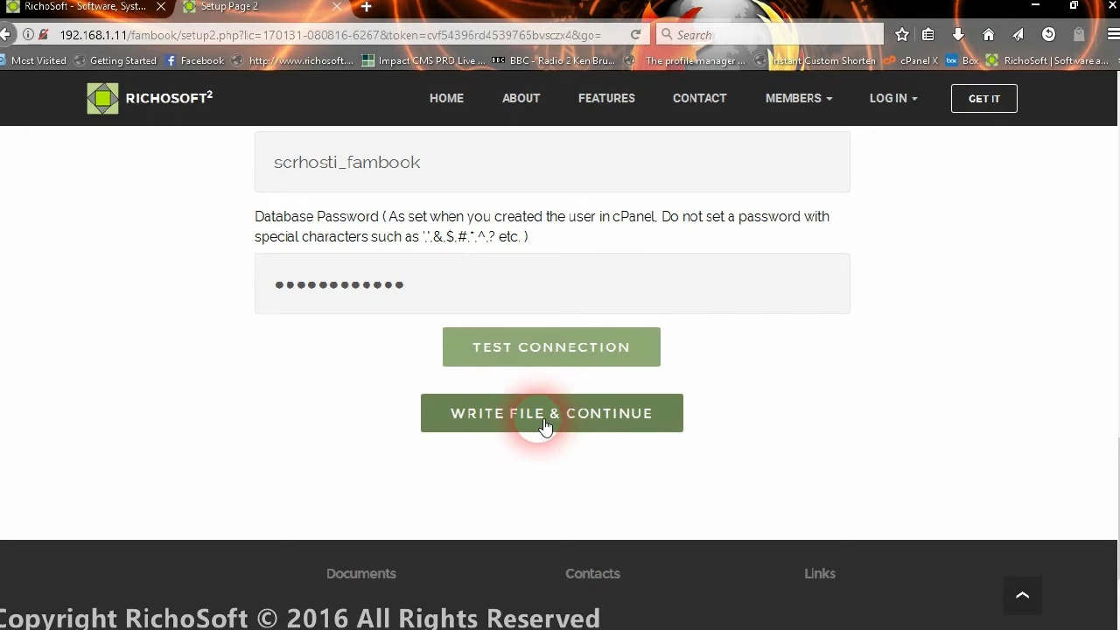
{"action": "left_click", "coordinate": [544, 426]}
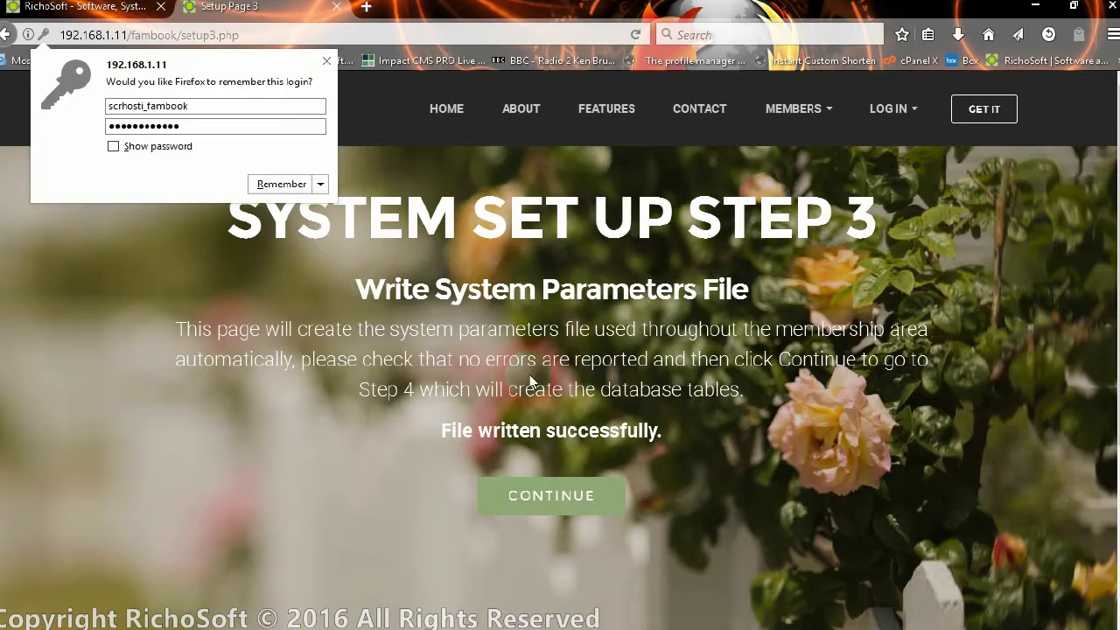
{"action": "left_click_drag", "start_coordinate": [437, 430], "coordinate": [662, 457]}
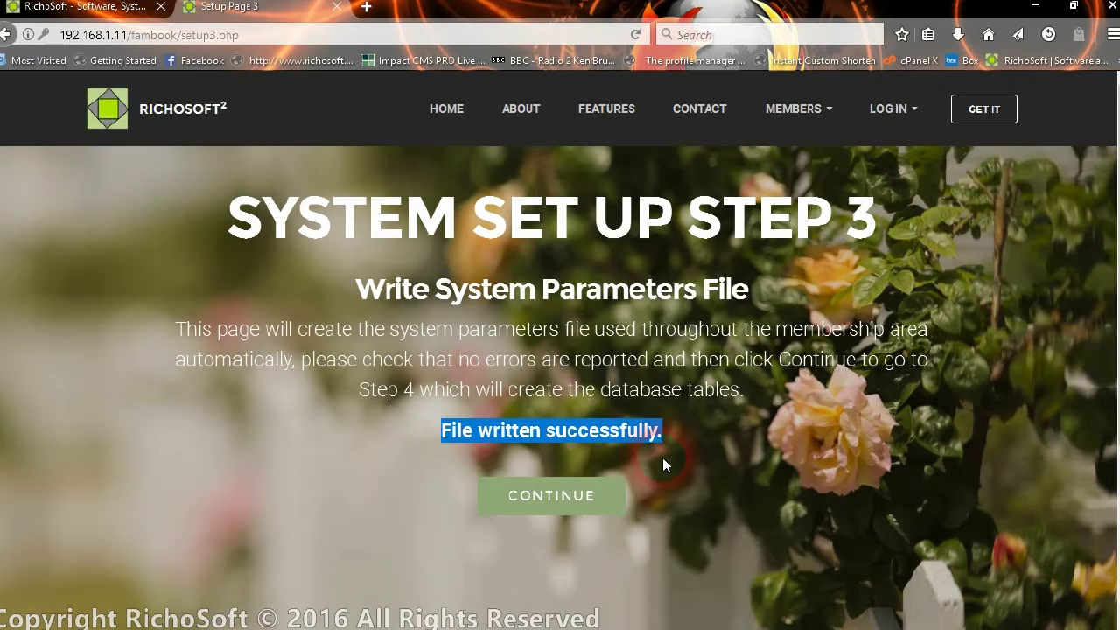
{"action": "left_click", "coordinate": [585, 510]}
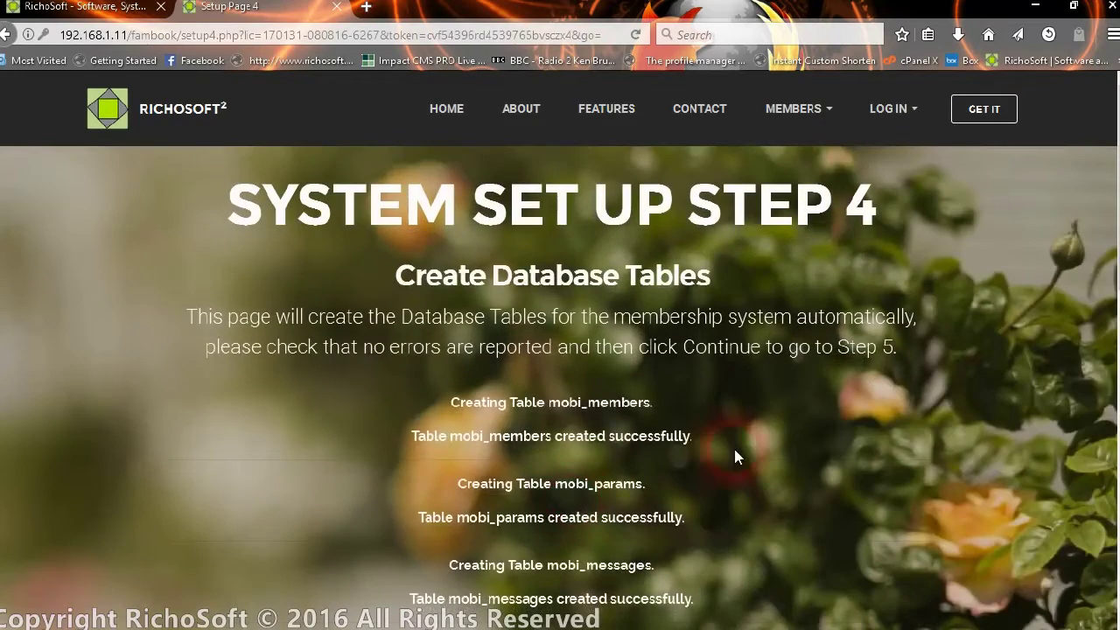
Review the Step 4 table-creation report, then proceed to Step 5, Set Up is Complete.
{"action": "scroll", "coordinate": [560, 427], "scroll_direction": "down", "scroll_amount": 4}
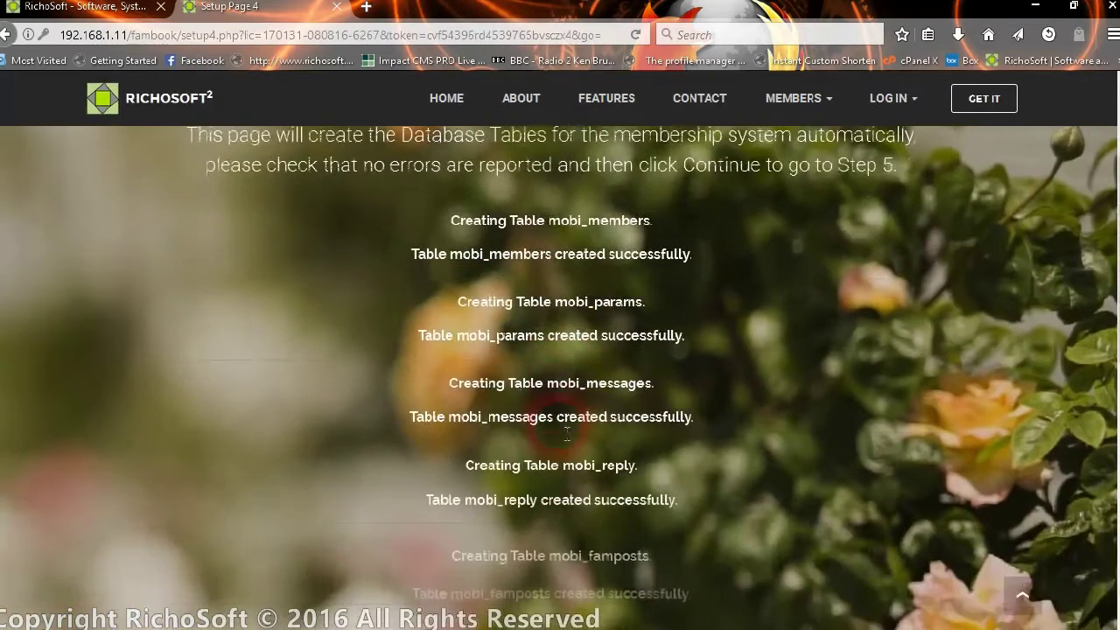
{"action": "scroll", "coordinate": [557, 426], "scroll_direction": "down", "scroll_amount": 7}
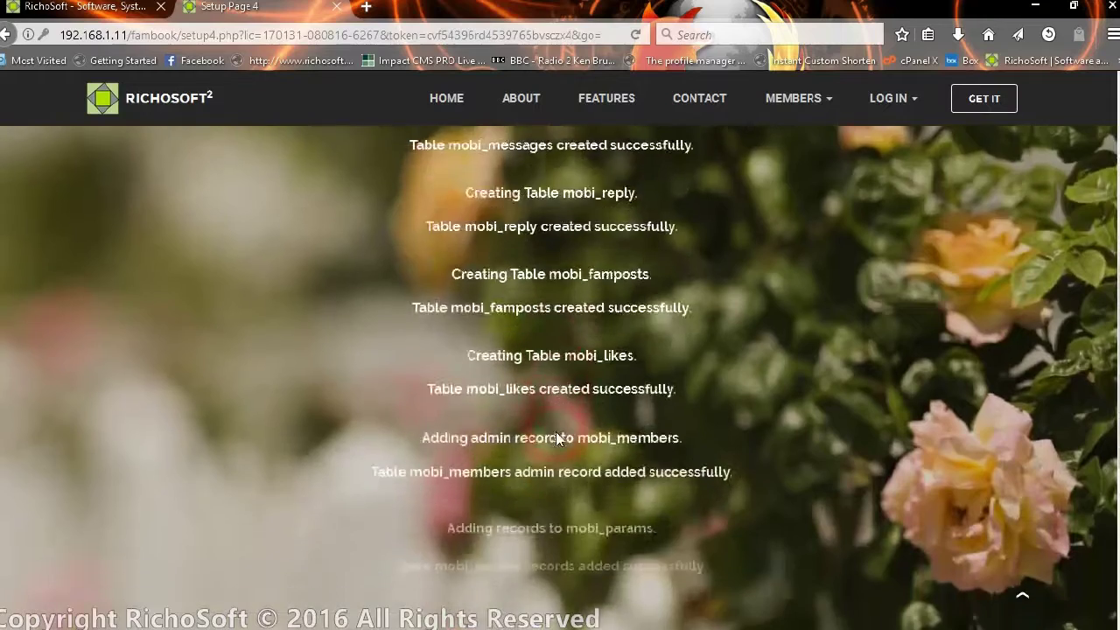
{"action": "scroll", "coordinate": [556, 428], "scroll_direction": "down", "scroll_amount": 3}
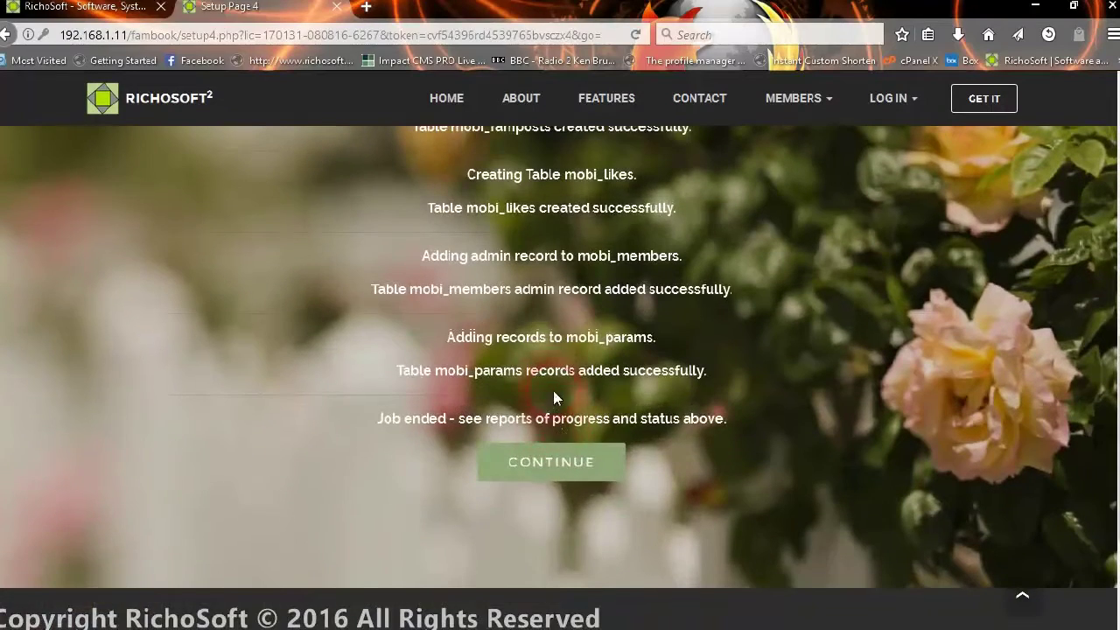
{"action": "scroll", "coordinate": [551, 315], "scroll_direction": "up", "scroll_amount": 4}
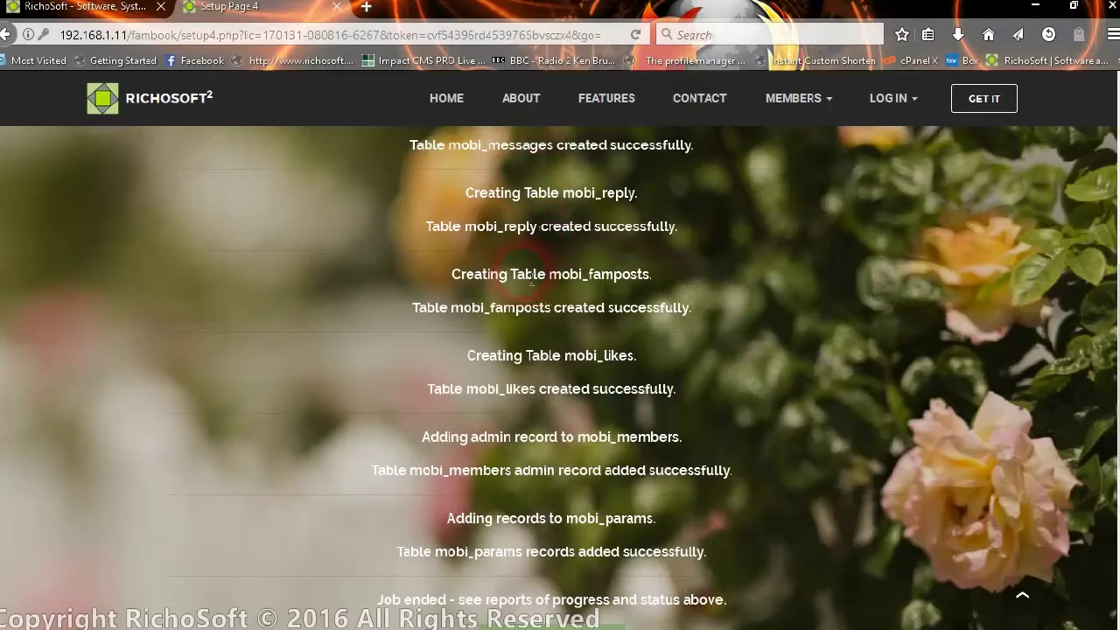
{"action": "scroll", "coordinate": [530, 276], "scroll_direction": "up", "scroll_amount": 5}
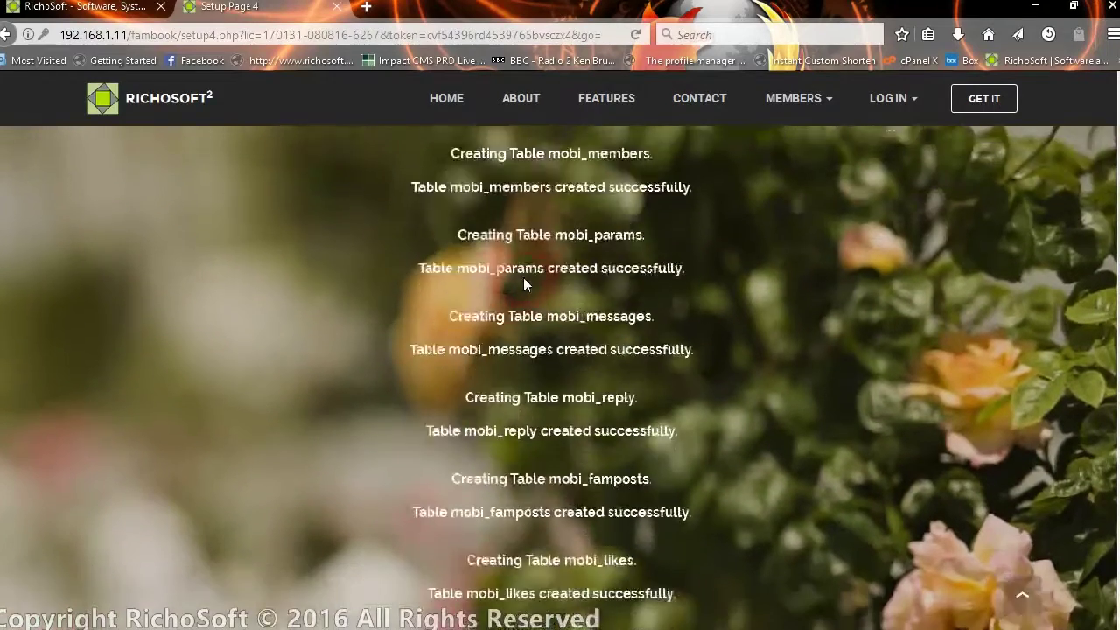
{"action": "scroll", "coordinate": [523, 277], "scroll_direction": "down", "scroll_amount": 9}
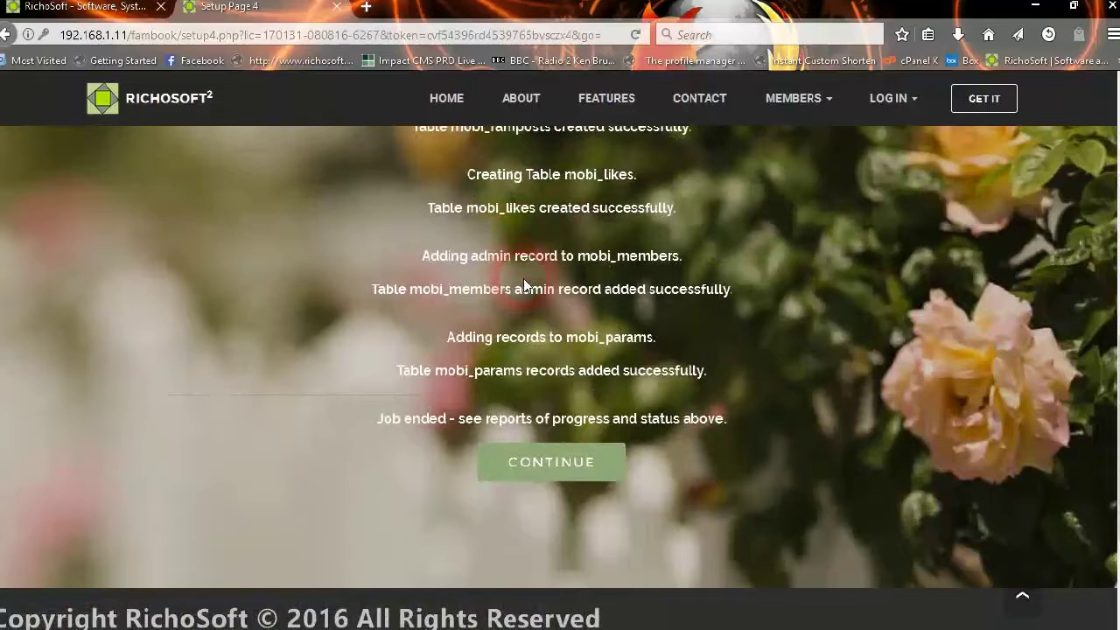
{"action": "scroll", "coordinate": [523, 279], "scroll_direction": "down", "scroll_amount": 2}
{"action": "scroll", "coordinate": [523, 278], "scroll_direction": "up", "scroll_amount": 4}
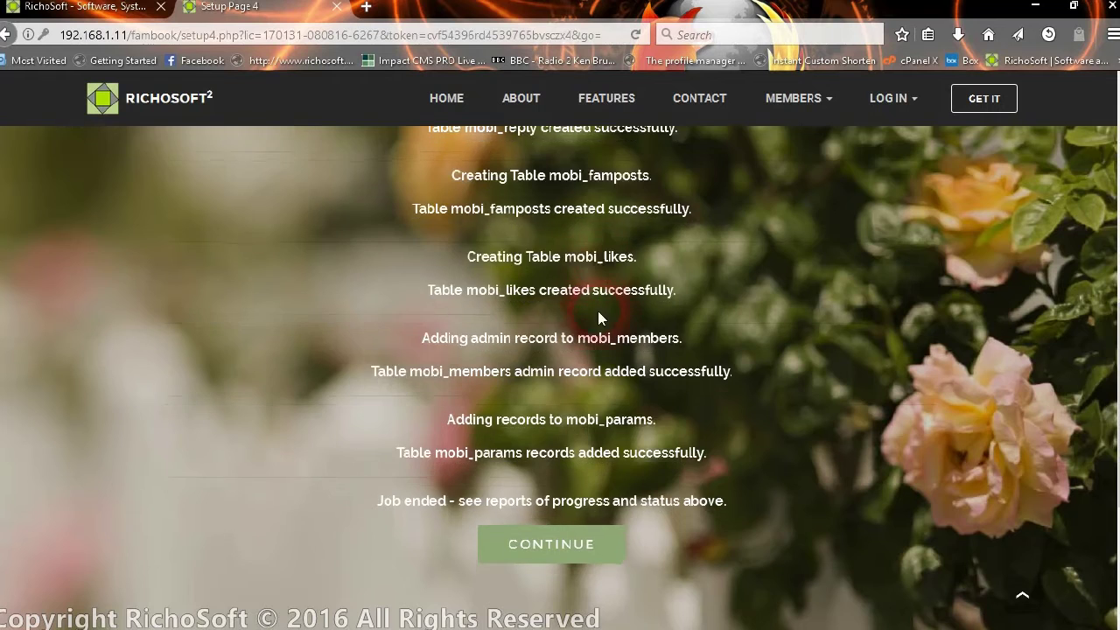
{"action": "scroll", "coordinate": [600, 350], "scroll_direction": "down", "scroll_amount": 2}
{"action": "left_click", "coordinate": [608, 467]}
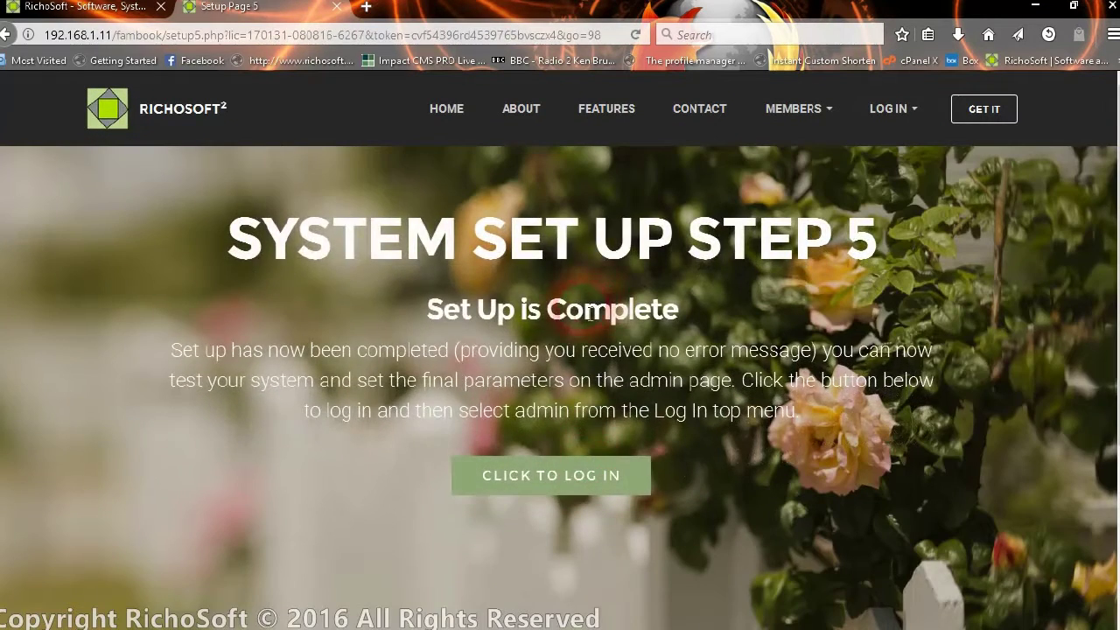
Log in to Fambook with the admin User ID and its password to reach Family Home.
{"action": "left_click", "coordinate": [582, 470]}
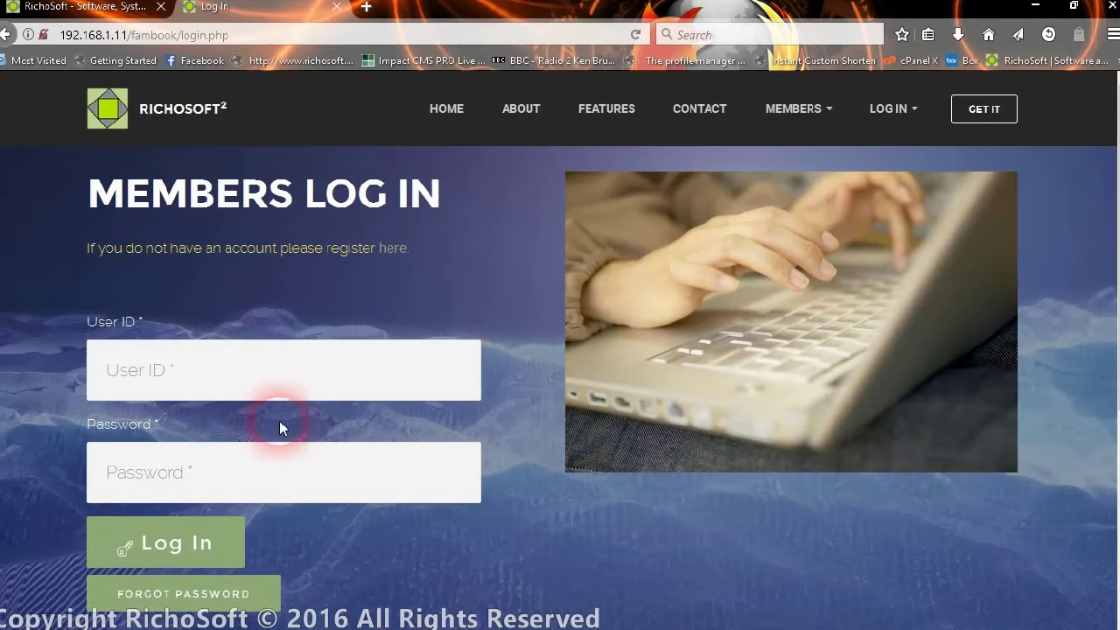
{"action": "type", "text": "adm"}
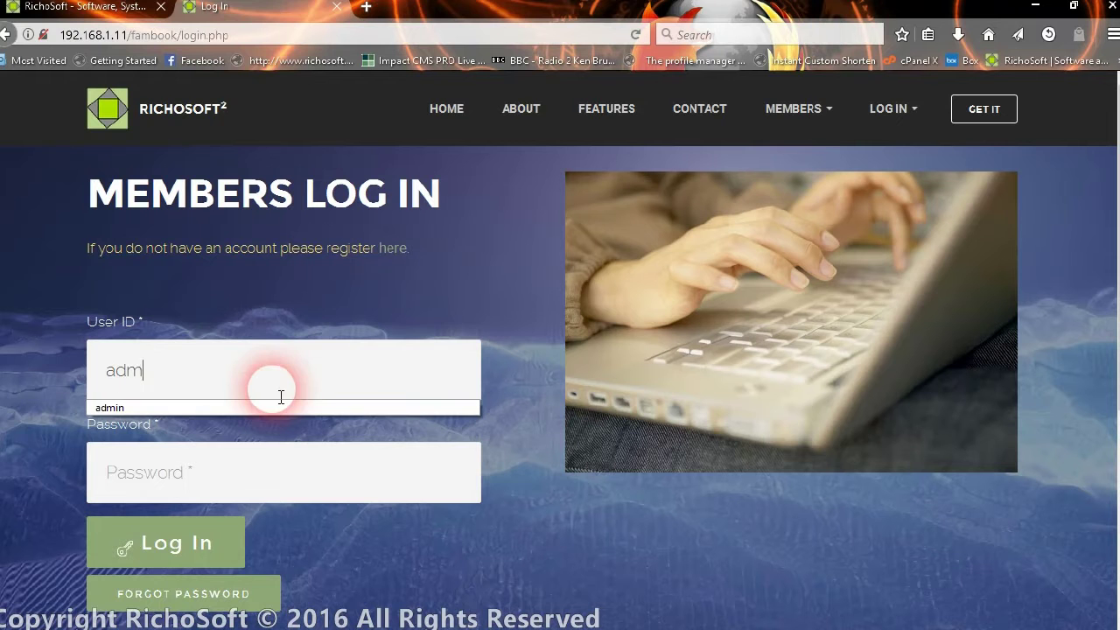
{"action": "type", "text": "in"}
{"action": "left_click", "coordinate": [281, 397]}
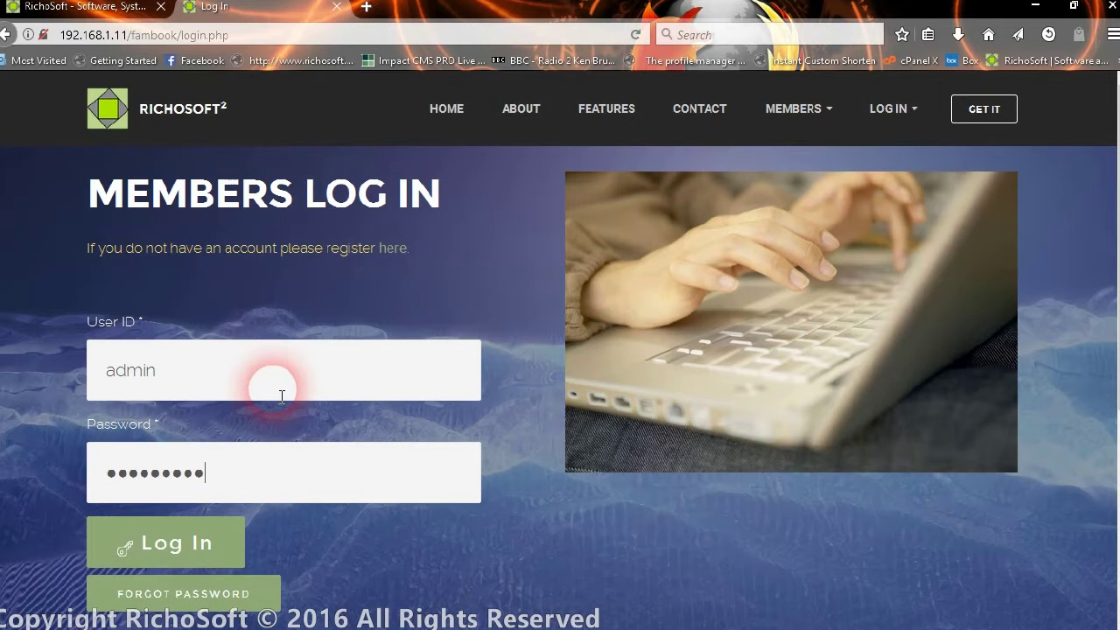
{"action": "left_click", "coordinate": [203, 535]}
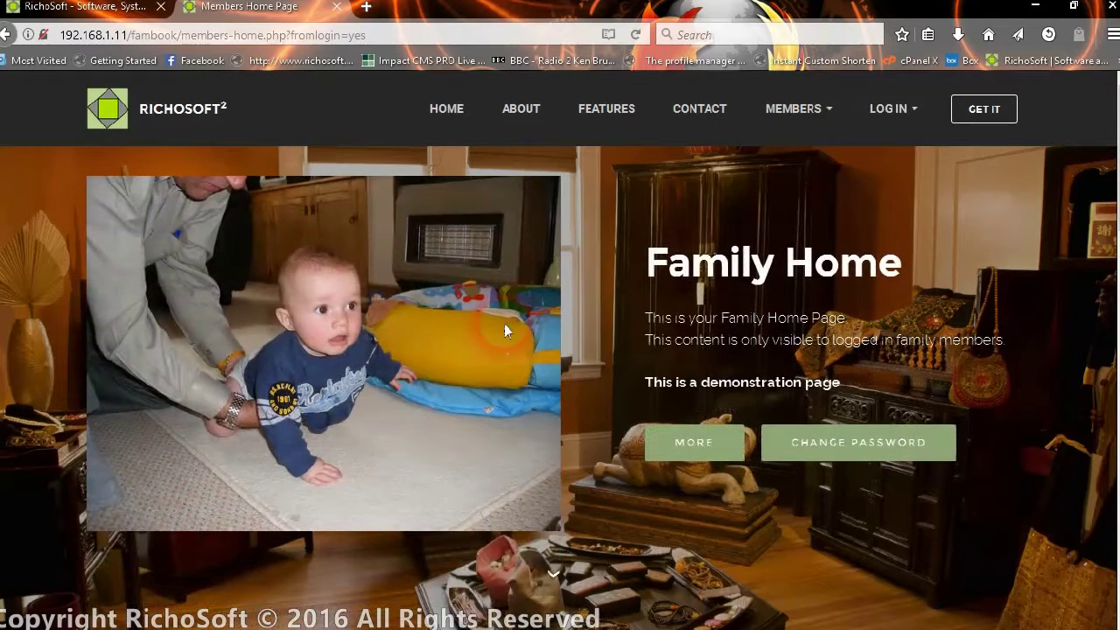
{"action": "left_click", "coordinate": [889, 110]}
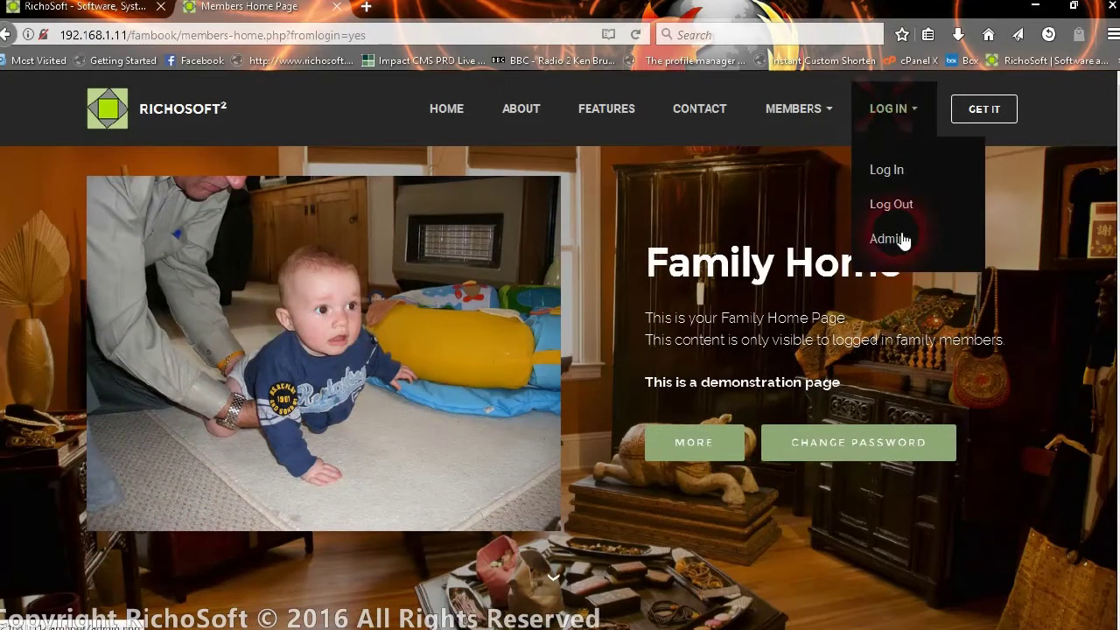
Go to the Admin page from the LOG IN menu and jump to System Settings.
{"action": "left_click", "coordinate": [889, 240]}
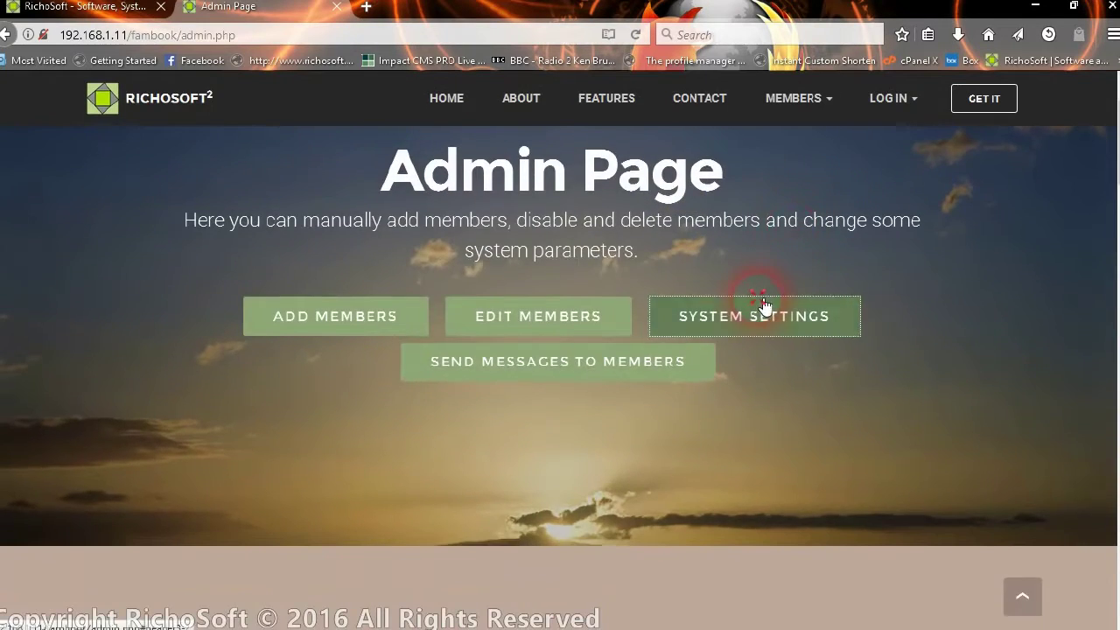
{"action": "left_click", "coordinate": [760, 303]}
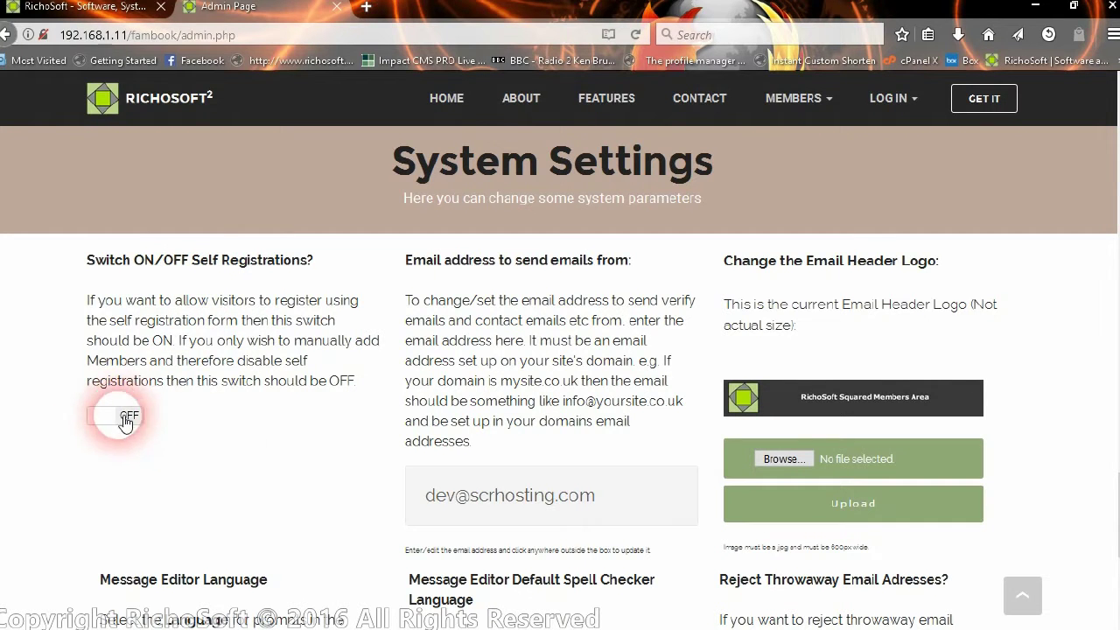
{"action": "left_click", "coordinate": [121, 418]}
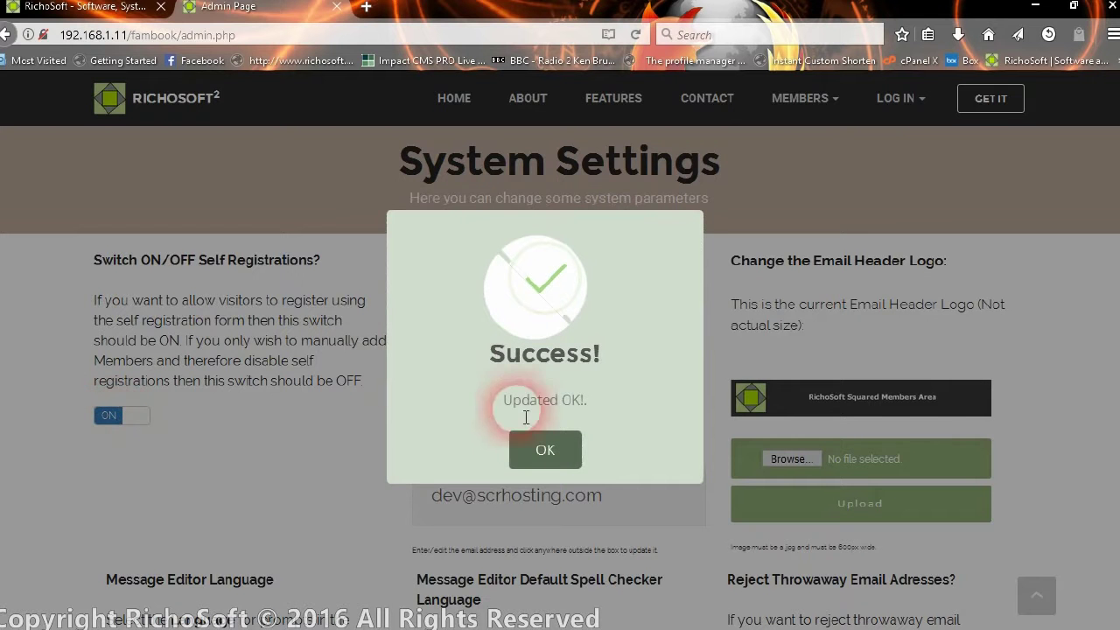
{"action": "left_click", "coordinate": [573, 472]}
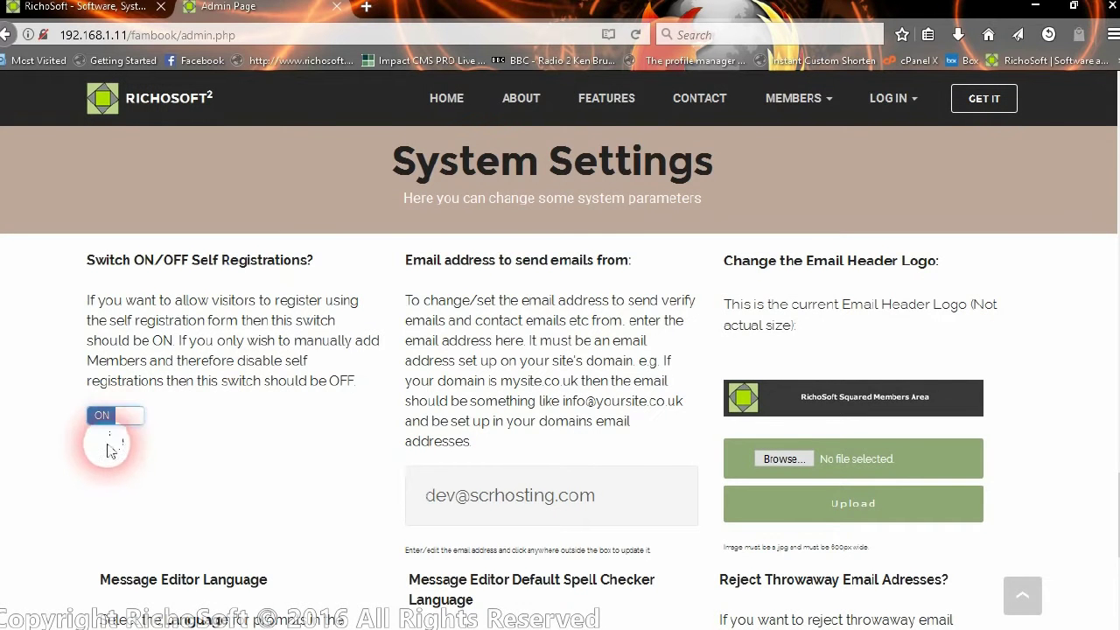
{"action": "left_click", "coordinate": [120, 420]}
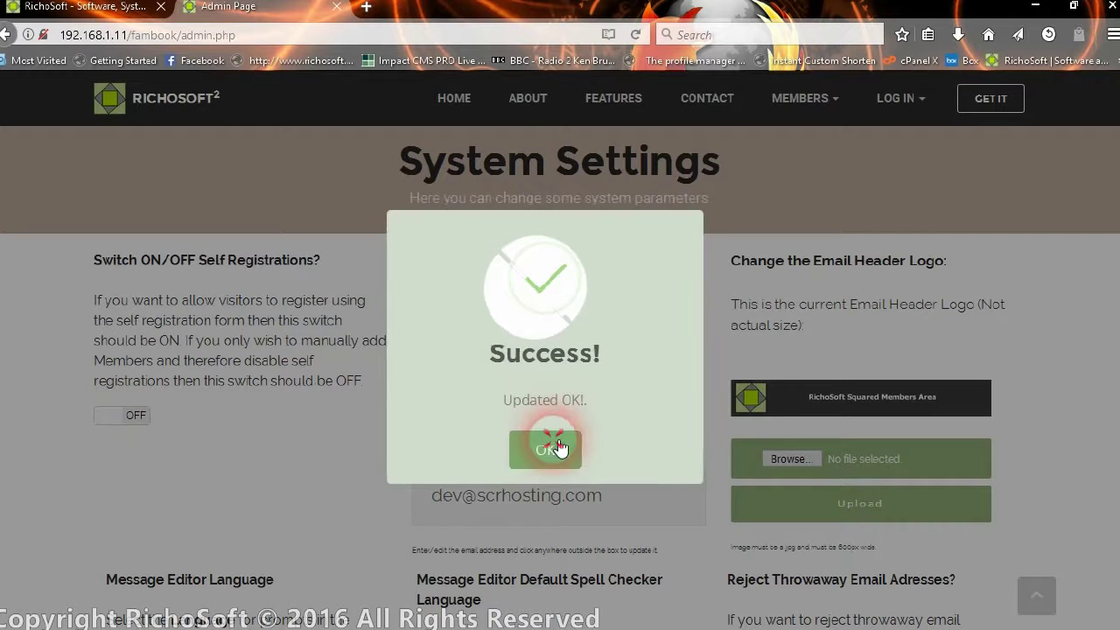
{"action": "left_click", "coordinate": [556, 450]}
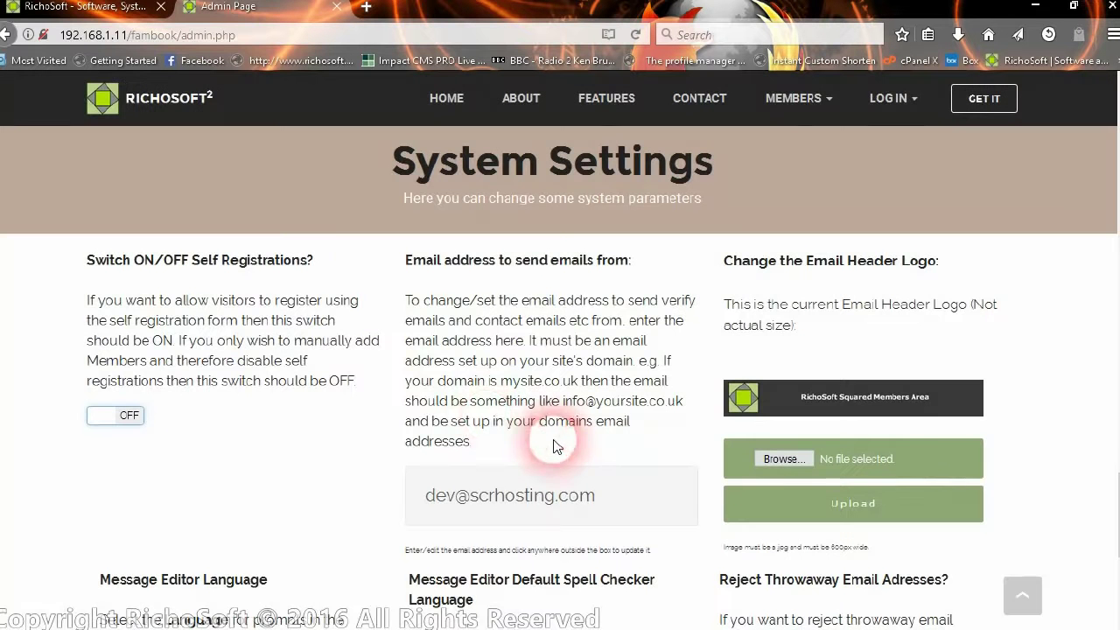
{"action": "left_click", "coordinate": [565, 497]}
{"action": "scroll", "coordinate": [478, 454], "scroll_direction": "down", "scroll_amount": 3}
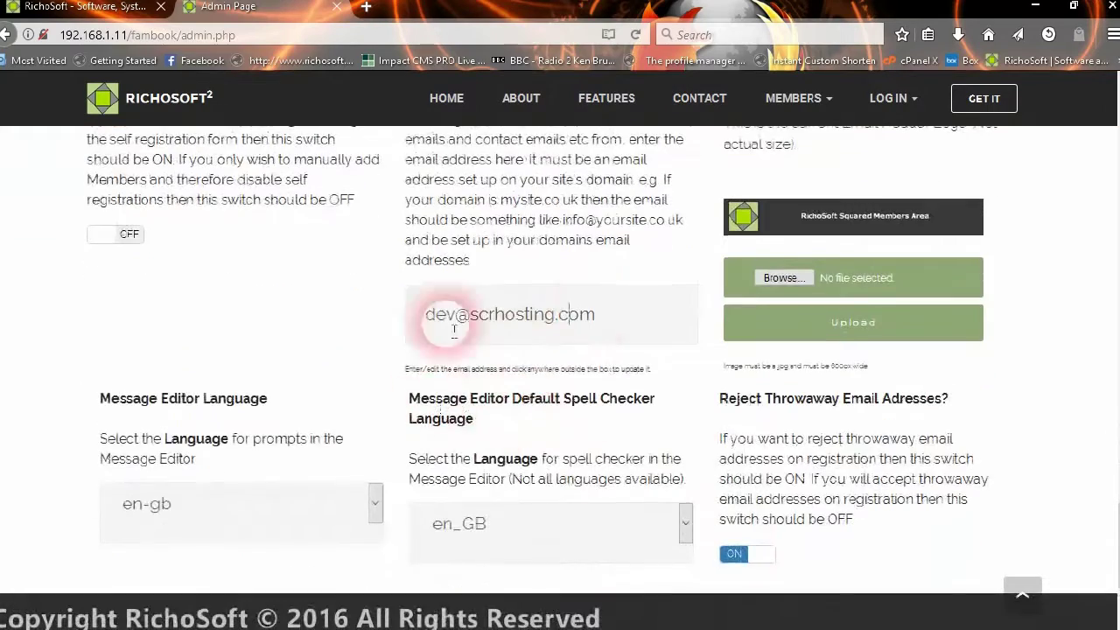
{"action": "left_click_drag", "start_coordinate": [604, 316], "coordinate": [425, 313]}
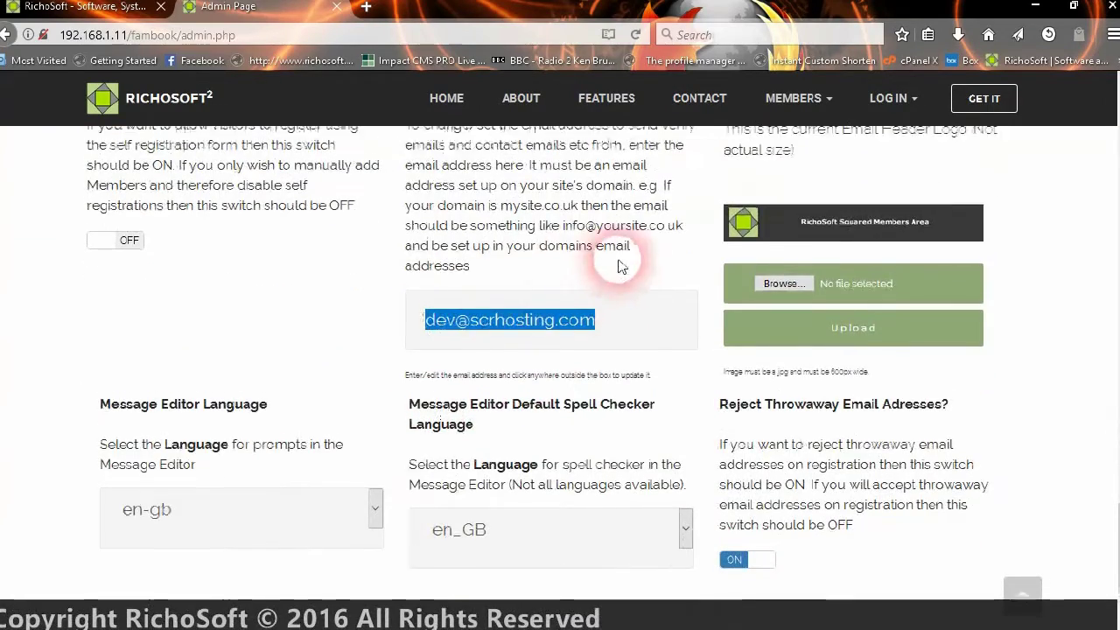
{"action": "scroll", "coordinate": [533, 253], "scroll_direction": "up", "scroll_amount": 3}
{"action": "scroll", "coordinate": [697, 366], "scroll_direction": "down", "scroll_amount": 3}
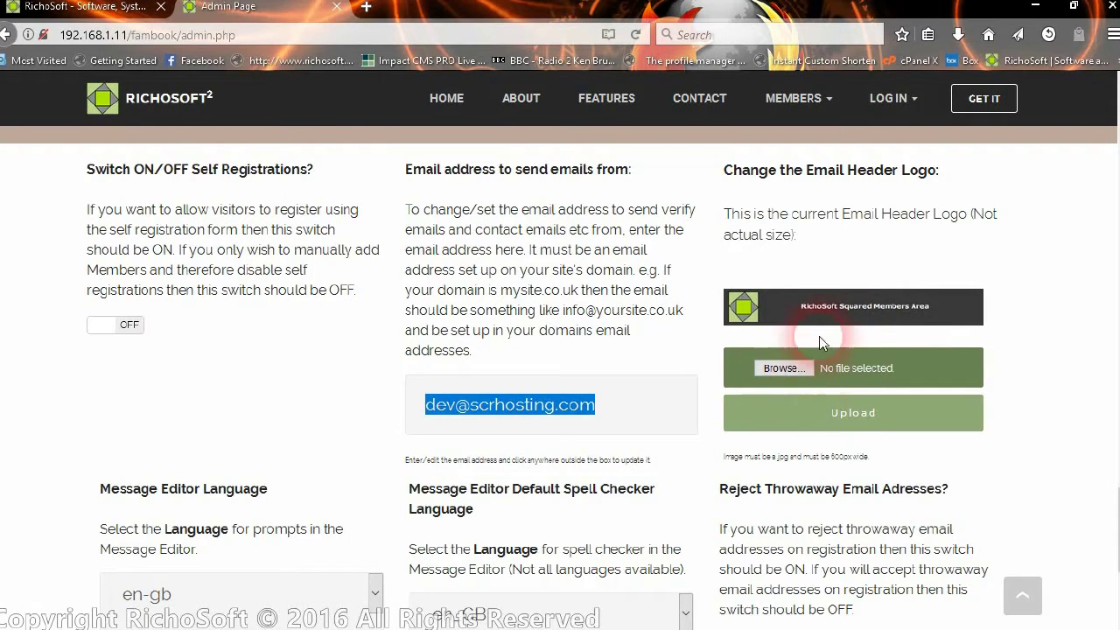
{"action": "scroll", "coordinate": [542, 345], "scroll_direction": "down", "scroll_amount": 2}
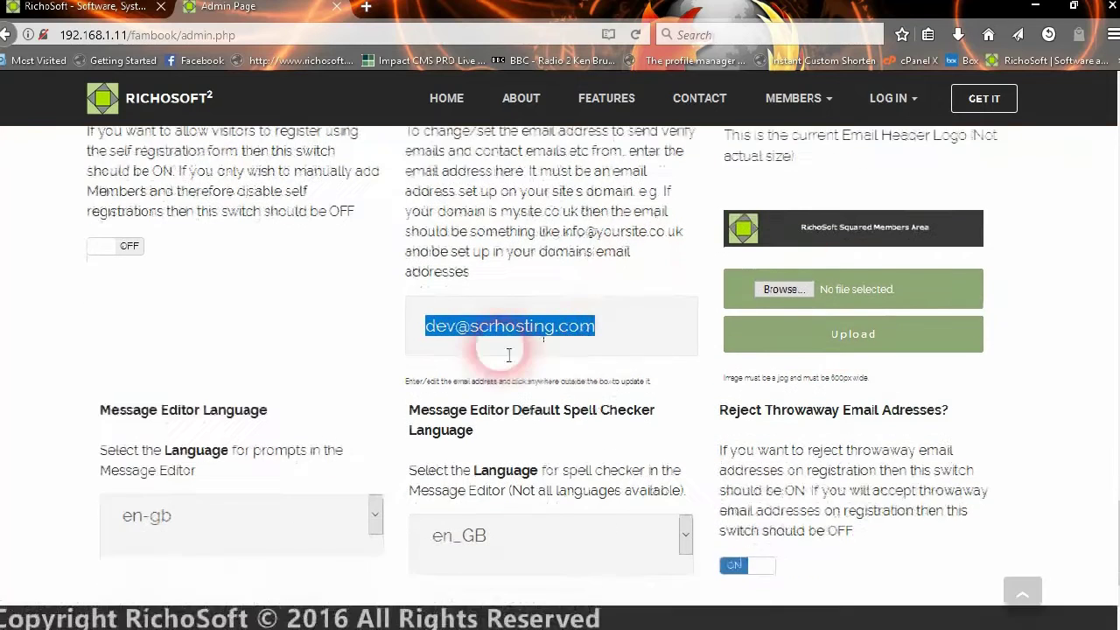
{"action": "scroll", "coordinate": [455, 359], "scroll_direction": "down", "scroll_amount": 2}
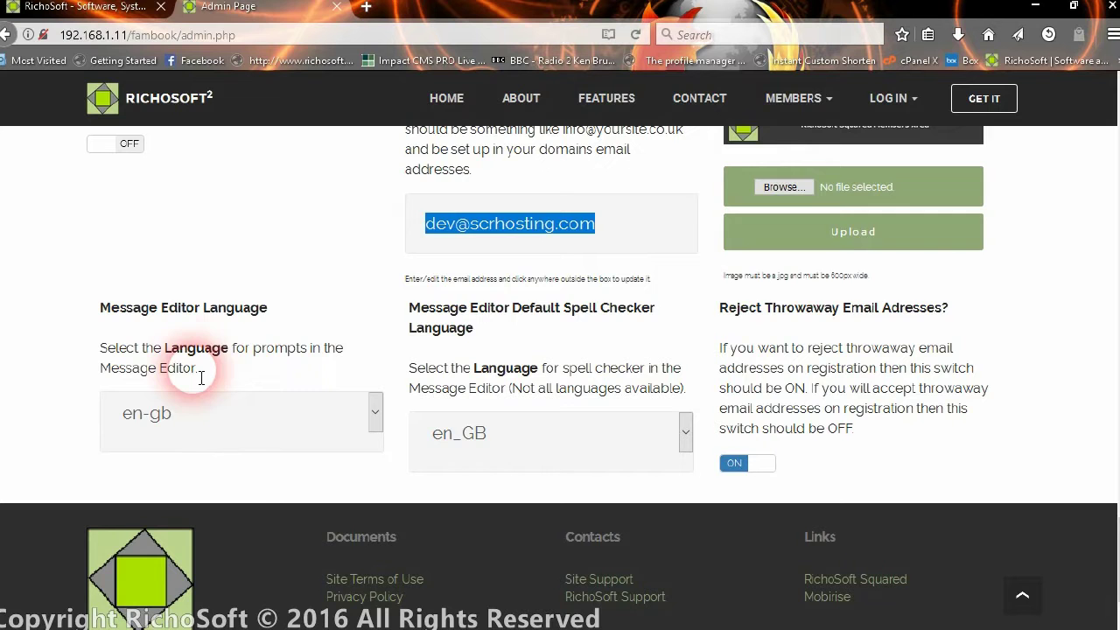
{"action": "left_click", "coordinate": [266, 413]}
{"action": "left_click", "coordinate": [464, 445]}
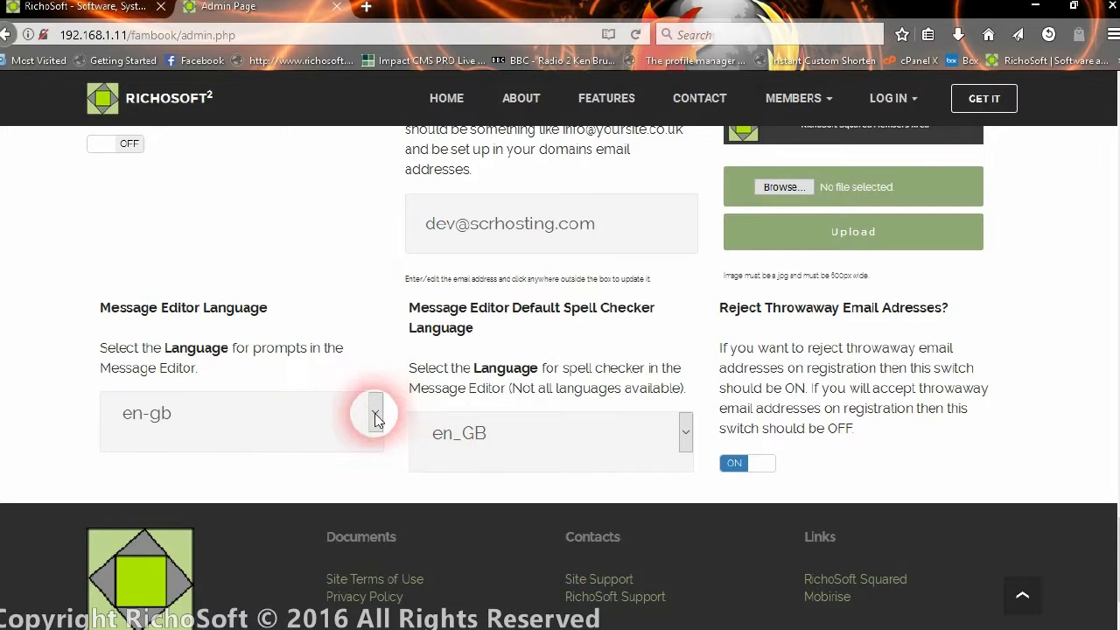
{"action": "left_click", "coordinate": [372, 412]}
{"action": "scroll", "coordinate": [247, 188], "scroll_direction": "down", "scroll_amount": 15}
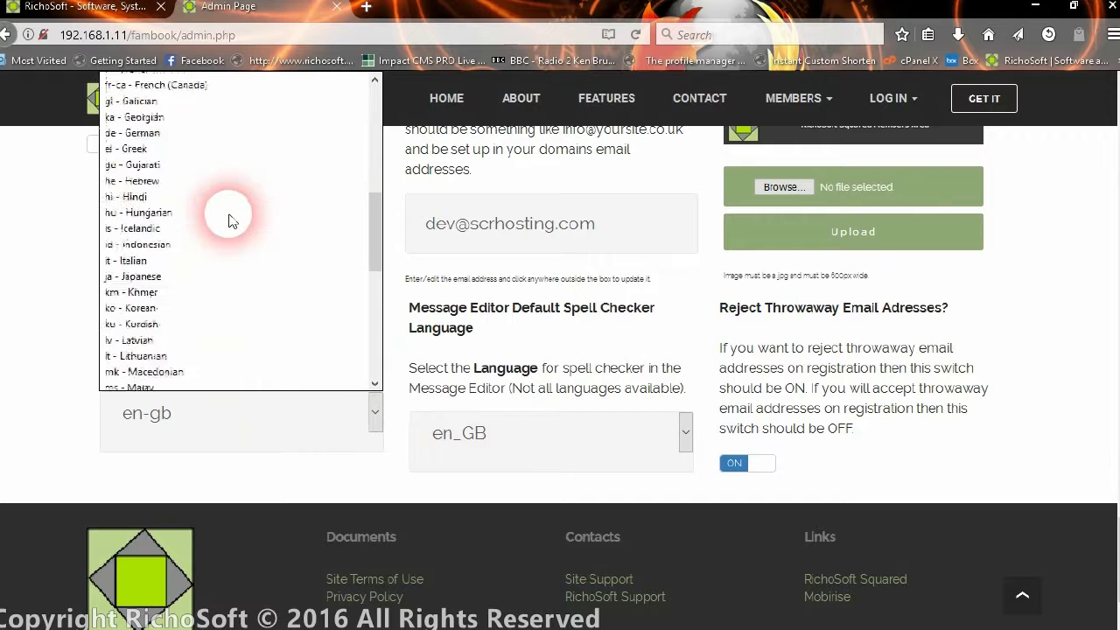
{"action": "scroll", "coordinate": [230, 231], "scroll_direction": "up", "scroll_amount": 15}
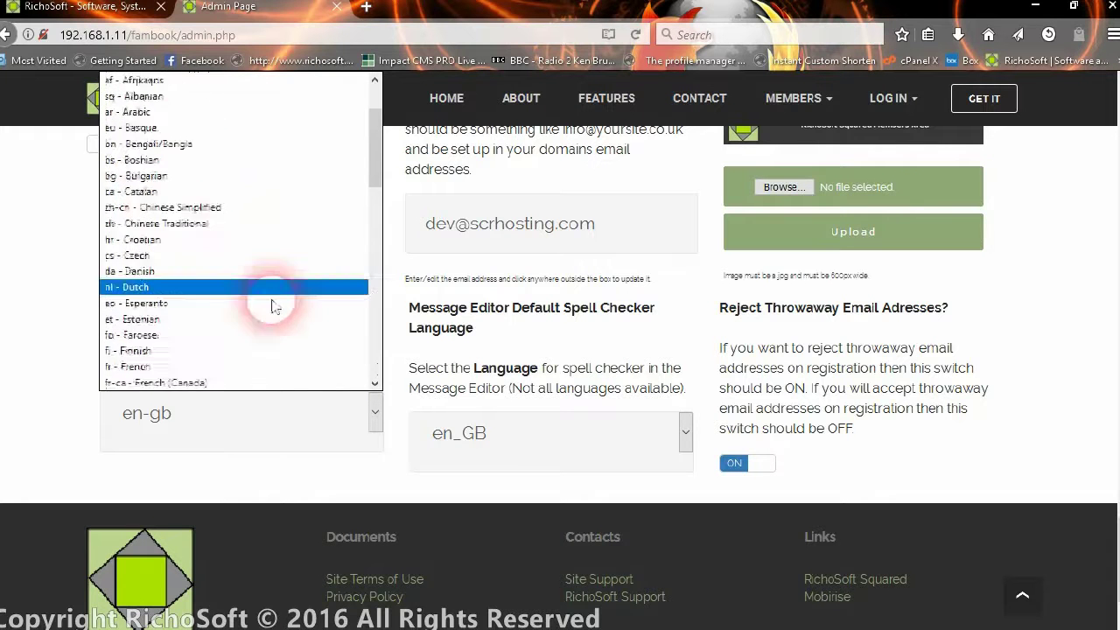
{"action": "left_click", "coordinate": [531, 438]}
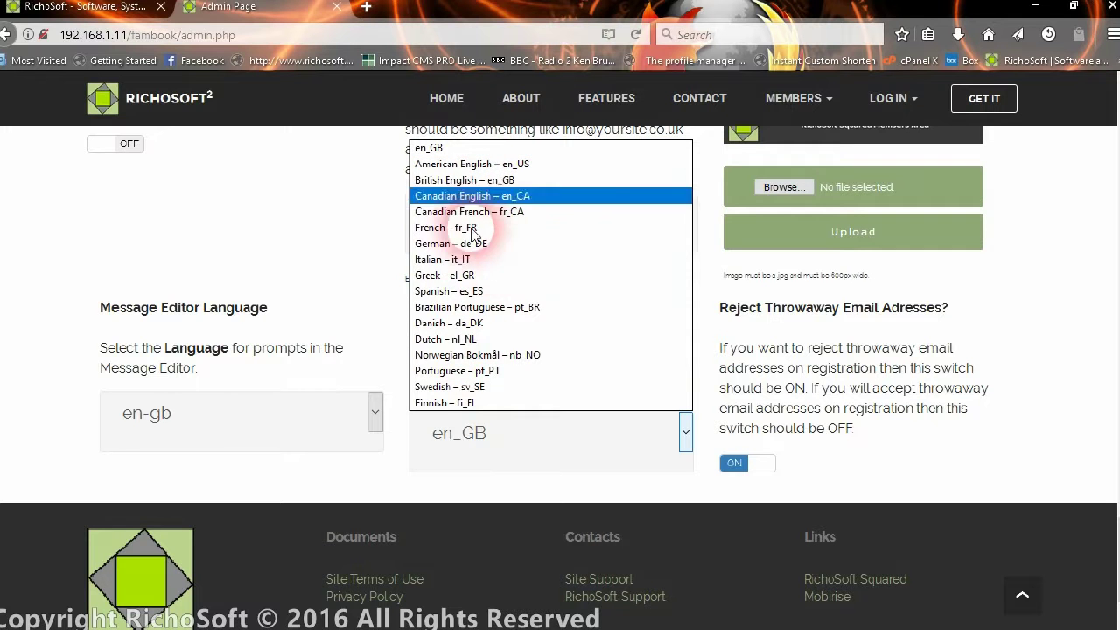
{"action": "left_click", "coordinate": [349, 479]}
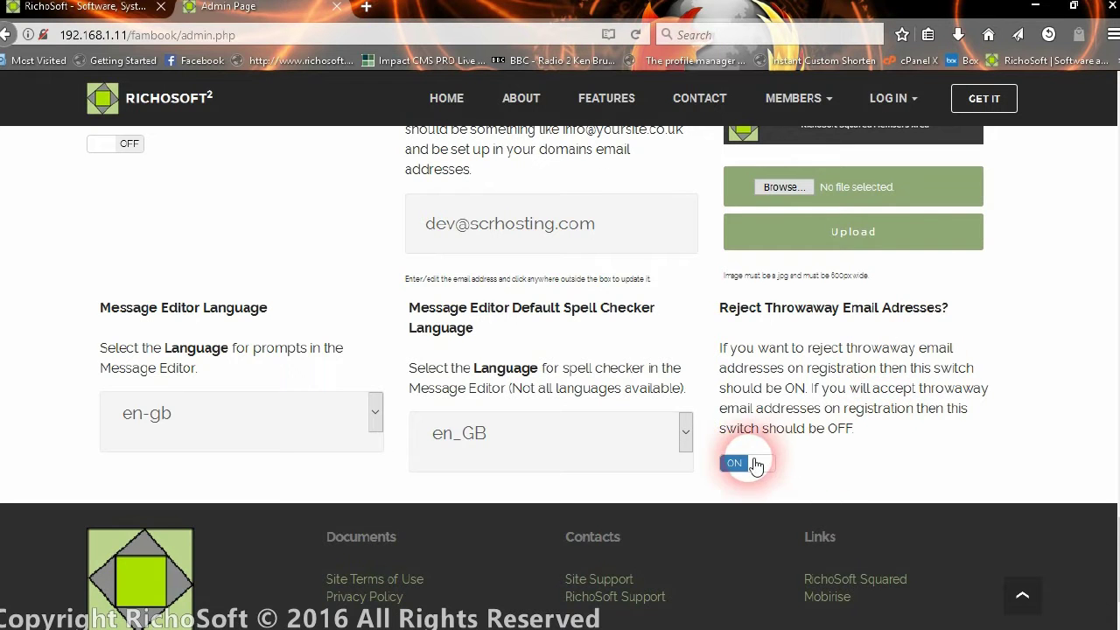
{"action": "scroll", "coordinate": [853, 459], "scroll_direction": "up", "scroll_amount": 2}
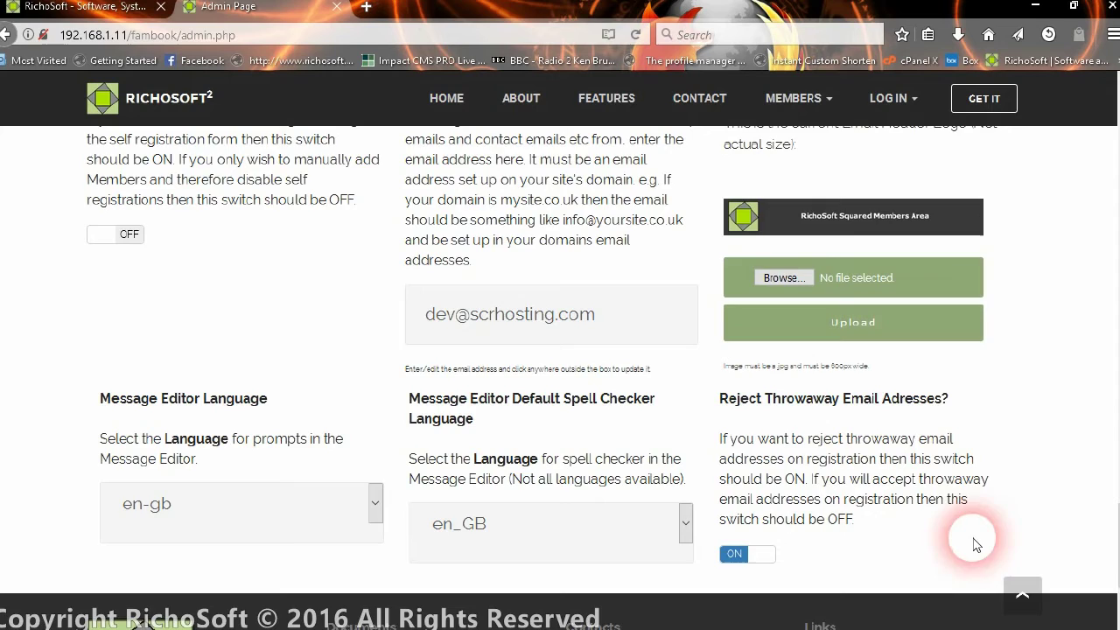
{"action": "scroll", "coordinate": [936, 454], "scroll_direction": "up", "scroll_amount": 5}
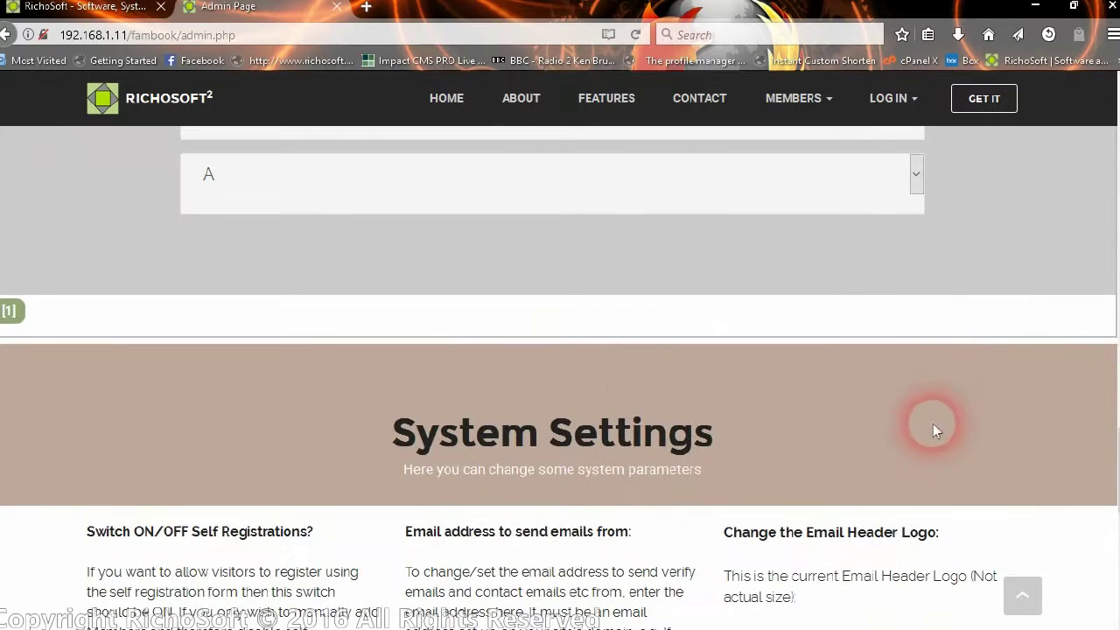
{"action": "scroll", "coordinate": [662, 326], "scroll_direction": "up", "scroll_amount": 10}
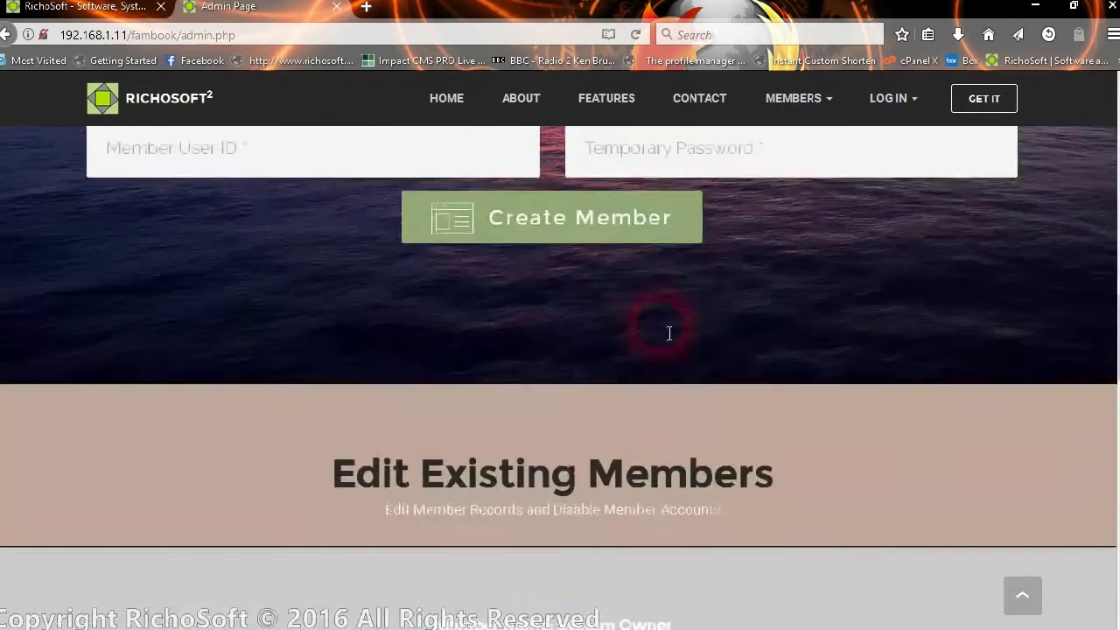
{"action": "scroll", "coordinate": [662, 333], "scroll_direction": "down", "scroll_amount": 6}
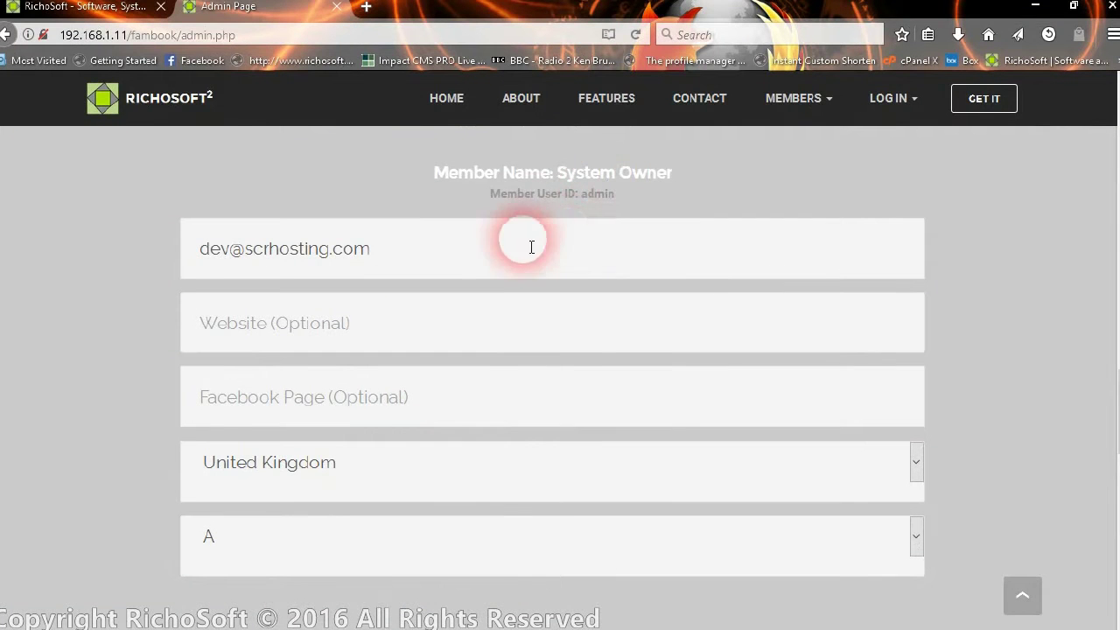
{"action": "left_click", "coordinate": [420, 403]}
{"action": "left_click", "coordinate": [362, 462]}
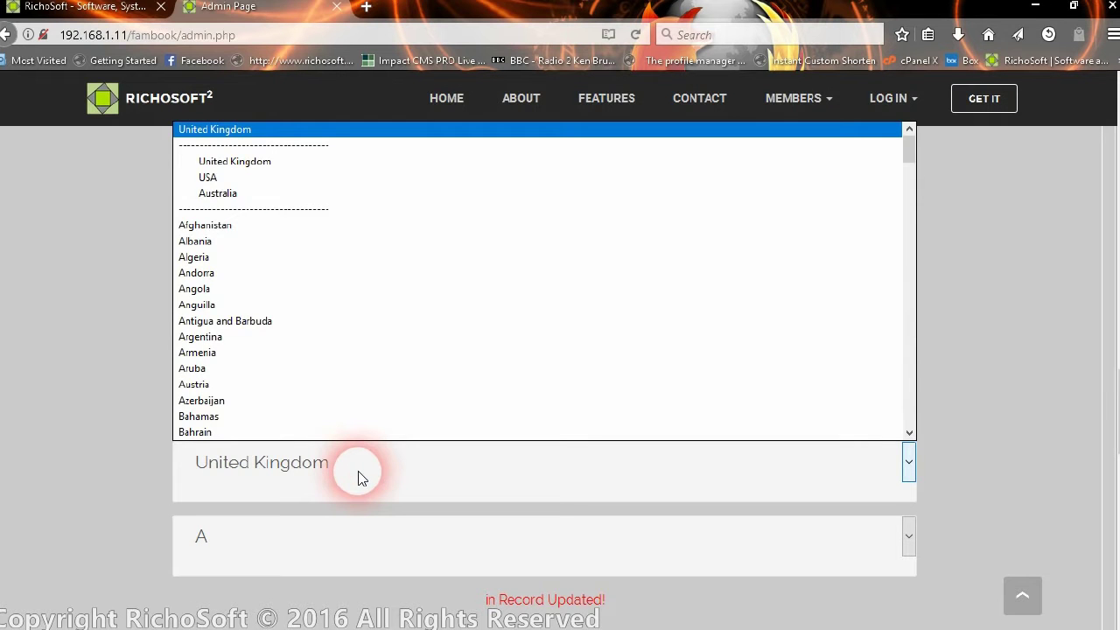
{"action": "left_click", "coordinate": [360, 473]}
{"action": "key", "text": "Tab"}
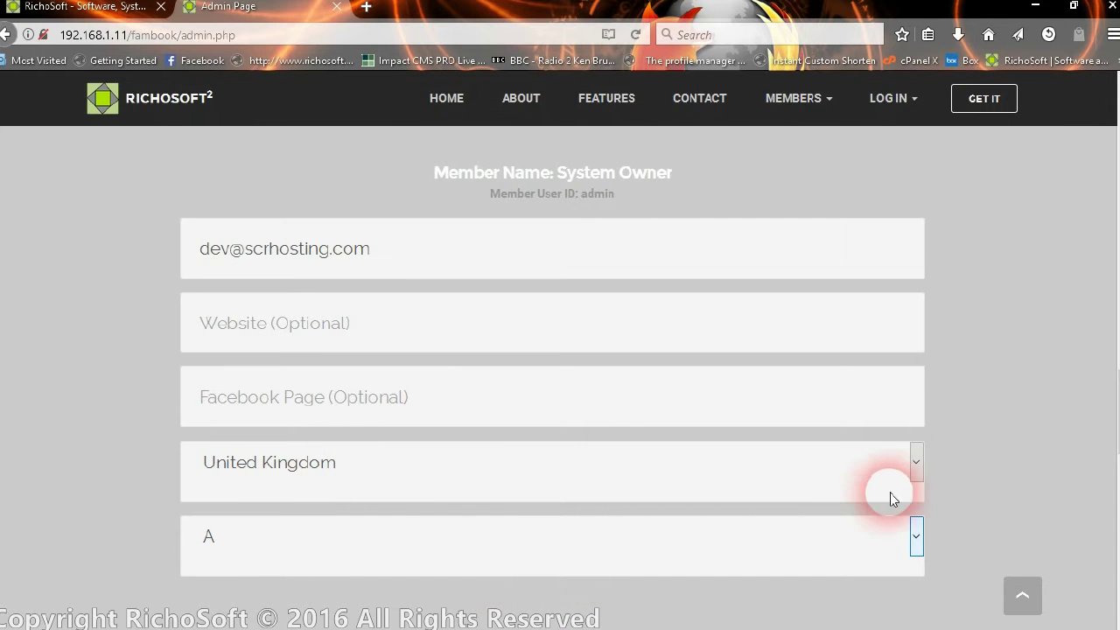
{"action": "scroll", "coordinate": [812, 255], "scroll_direction": "up", "scroll_amount": 7}
{"action": "scroll", "coordinate": [804, 267], "scroll_direction": "up", "scroll_amount": 9}
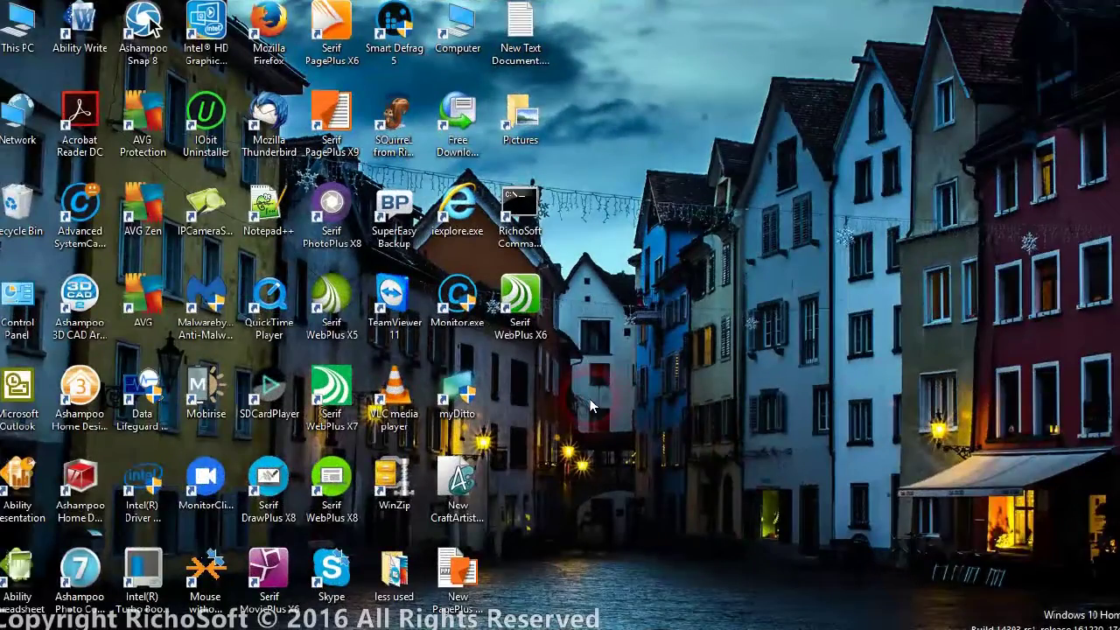
Raise the auto-hide taskbar and switch to the running Mobirise window.
{"action": "left_click", "coordinate": [490, 568]}
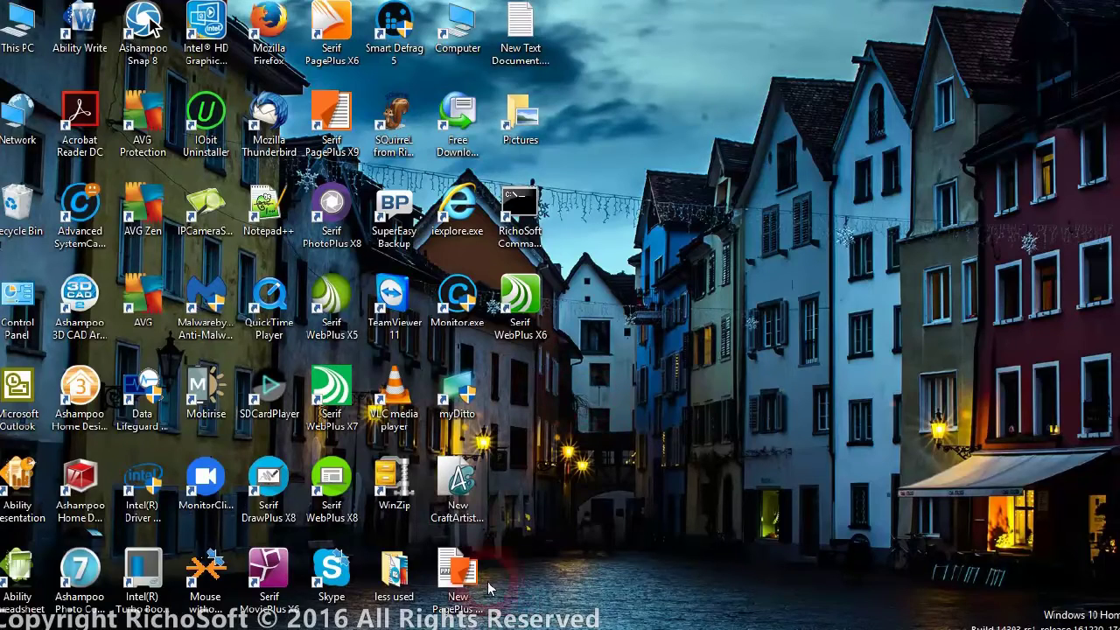
{"action": "left_click", "coordinate": [623, 618]}
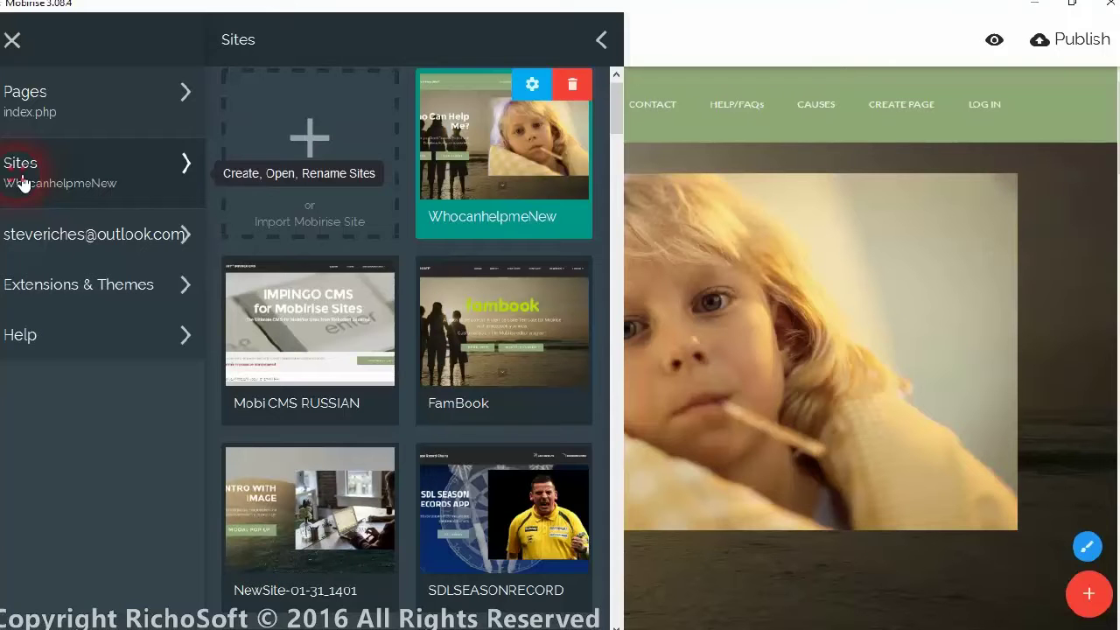
Import project.mobirise from 1bfambook > production > package > projectfiles as a Mobirise site.
{"action": "left_click", "coordinate": [329, 225]}
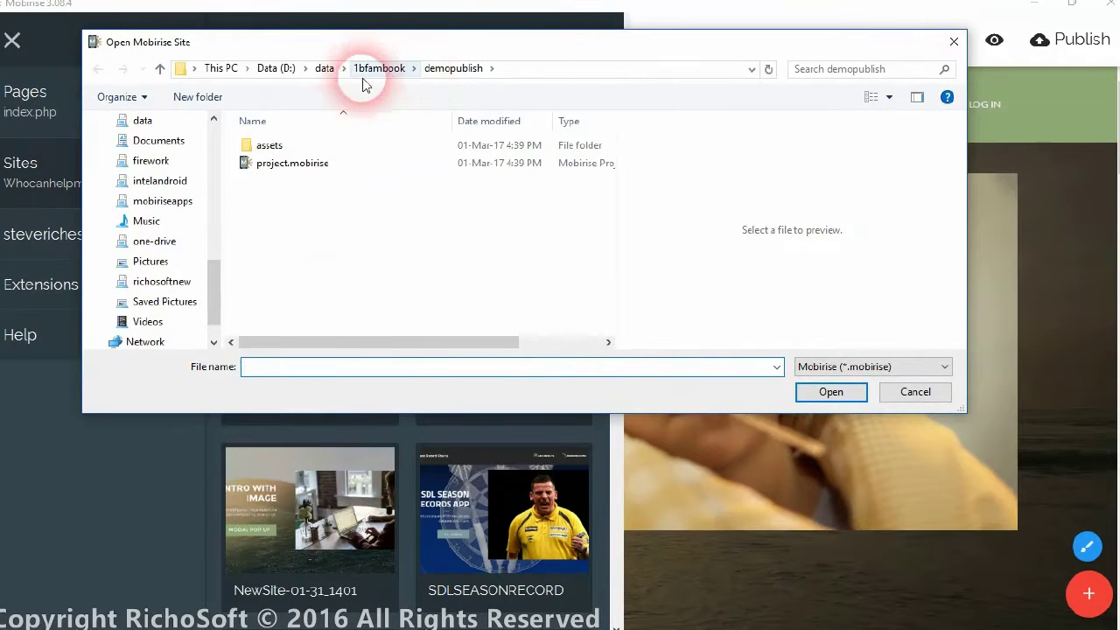
{"action": "left_click", "coordinate": [364, 76]}
{"action": "left_click", "coordinate": [282, 201]}
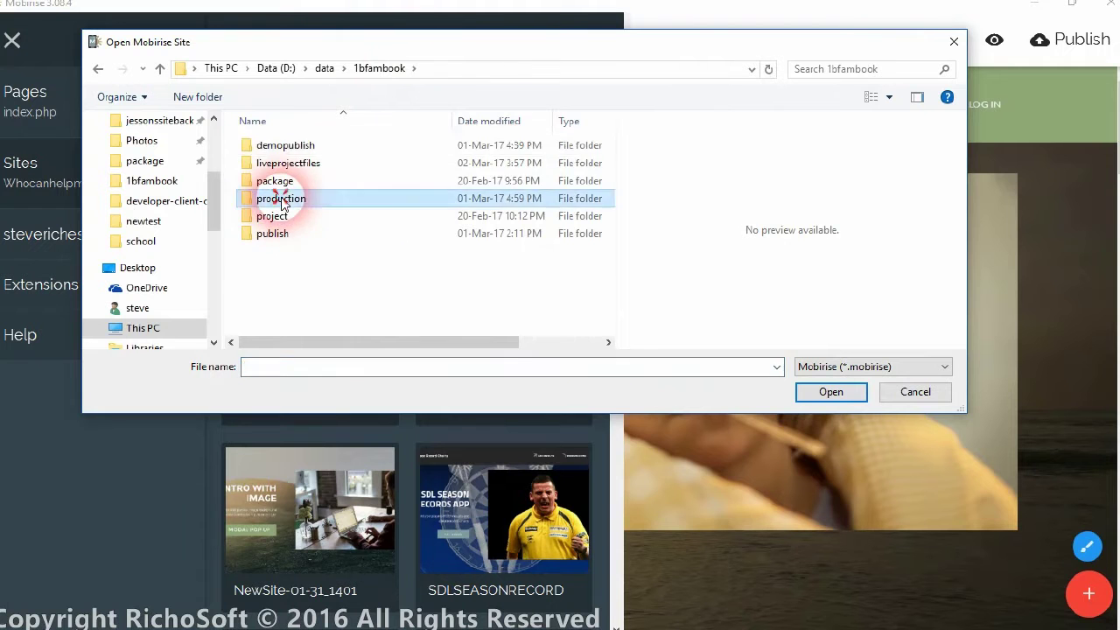
{"action": "double_click", "coordinate": [282, 201]}
{"action": "double_click", "coordinate": [279, 145]}
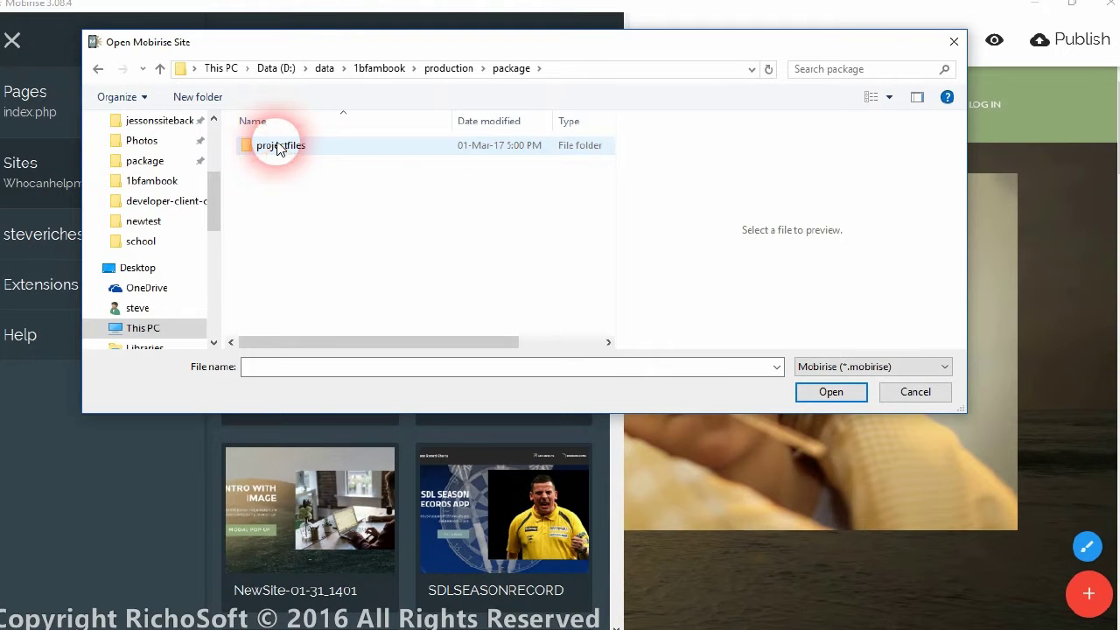
{"action": "double_click", "coordinate": [279, 148]}
{"action": "left_click", "coordinate": [280, 199]}
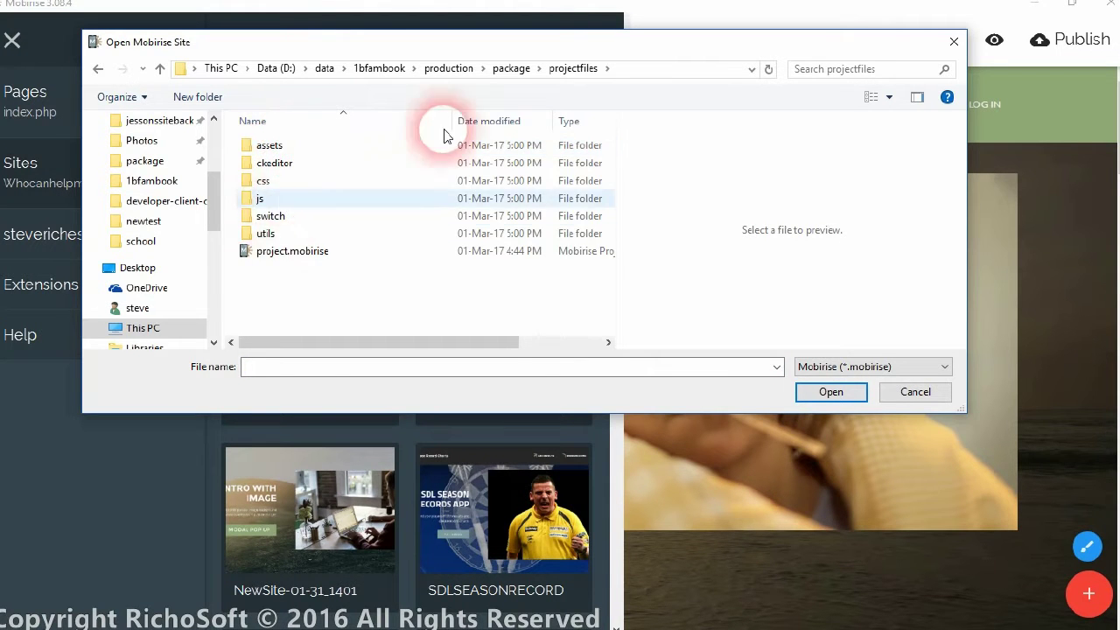
{"action": "left_click", "coordinate": [271, 258]}
{"action": "left_click", "coordinate": [831, 392]}
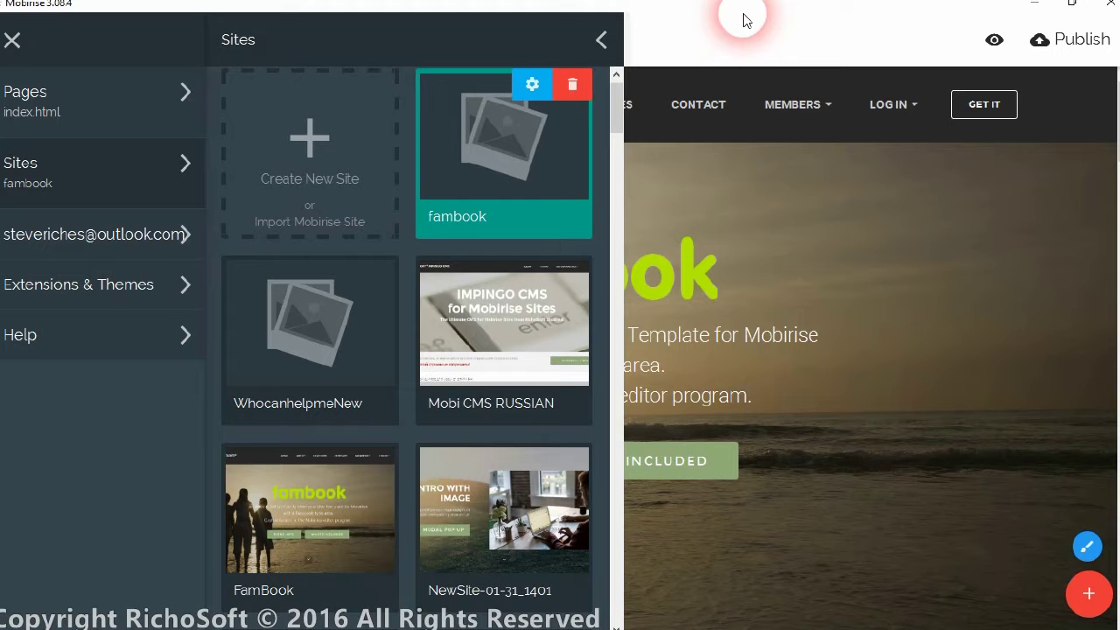
Close Sites, scroll through fambook's index.html, and expand the MEMBERS dropdown listing the member pages.
{"action": "left_click", "coordinate": [749, 26]}
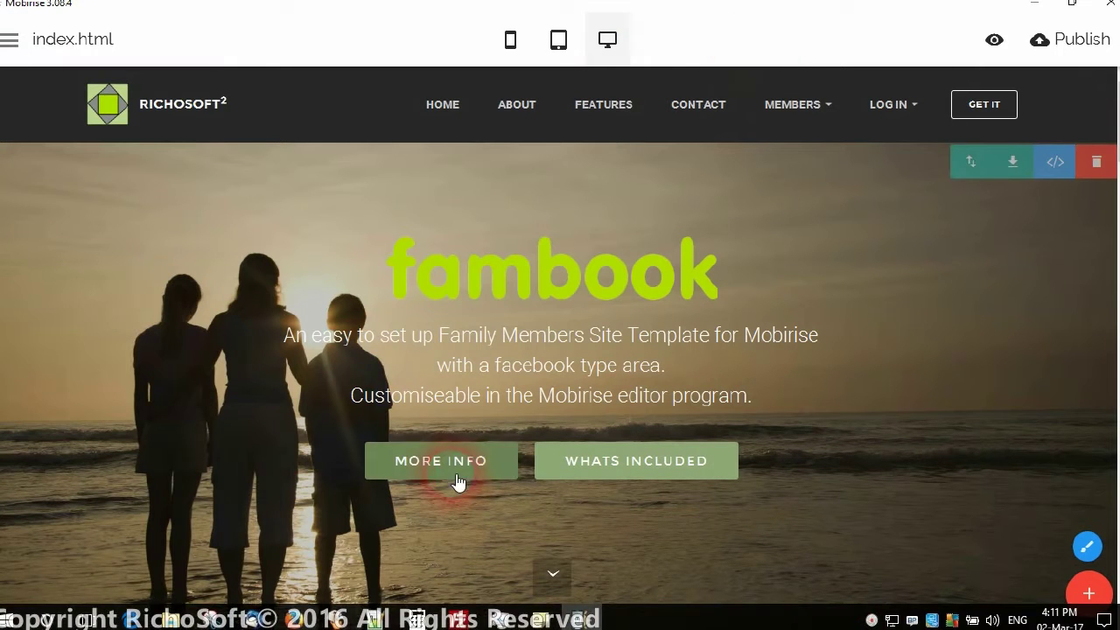
{"action": "scroll", "coordinate": [765, 367], "scroll_direction": "down", "scroll_amount": 3}
{"action": "scroll", "coordinate": [685, 352], "scroll_direction": "up", "scroll_amount": 3}
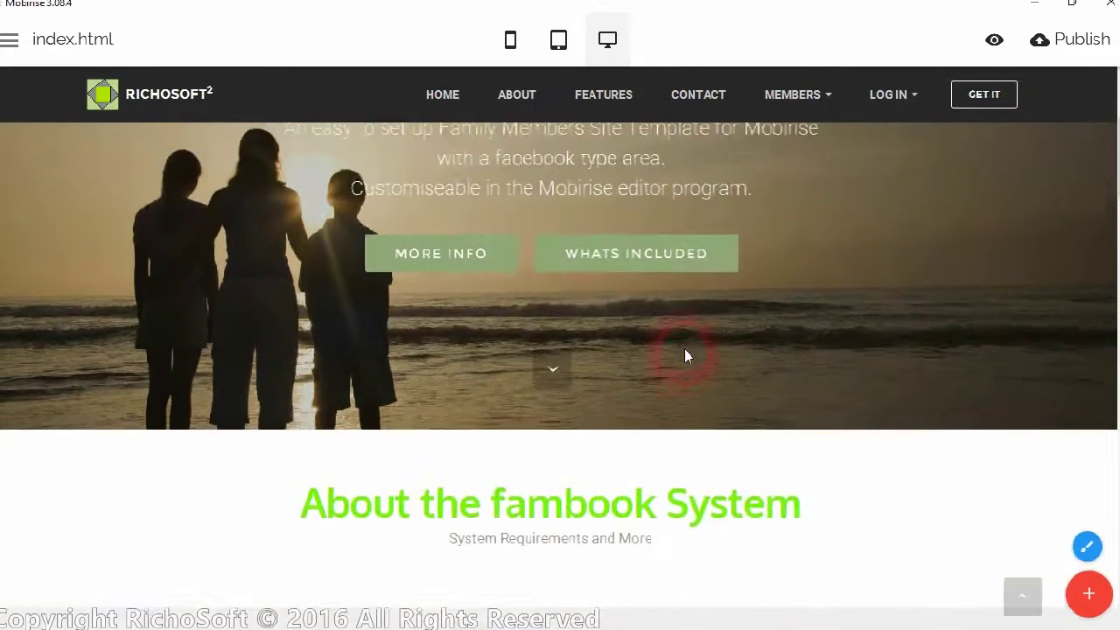
{"action": "scroll", "coordinate": [681, 355], "scroll_direction": "down", "scroll_amount": 5}
{"action": "scroll", "coordinate": [652, 326], "scroll_direction": "down", "scroll_amount": 6}
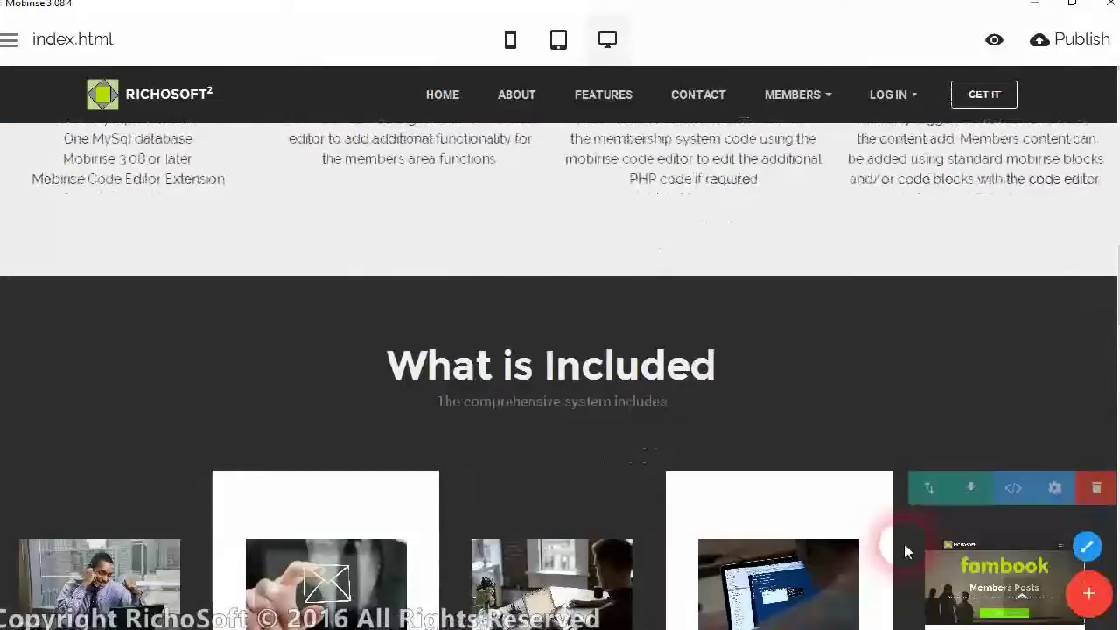
{"action": "scroll", "coordinate": [628, 438], "scroll_direction": "down", "scroll_amount": 6}
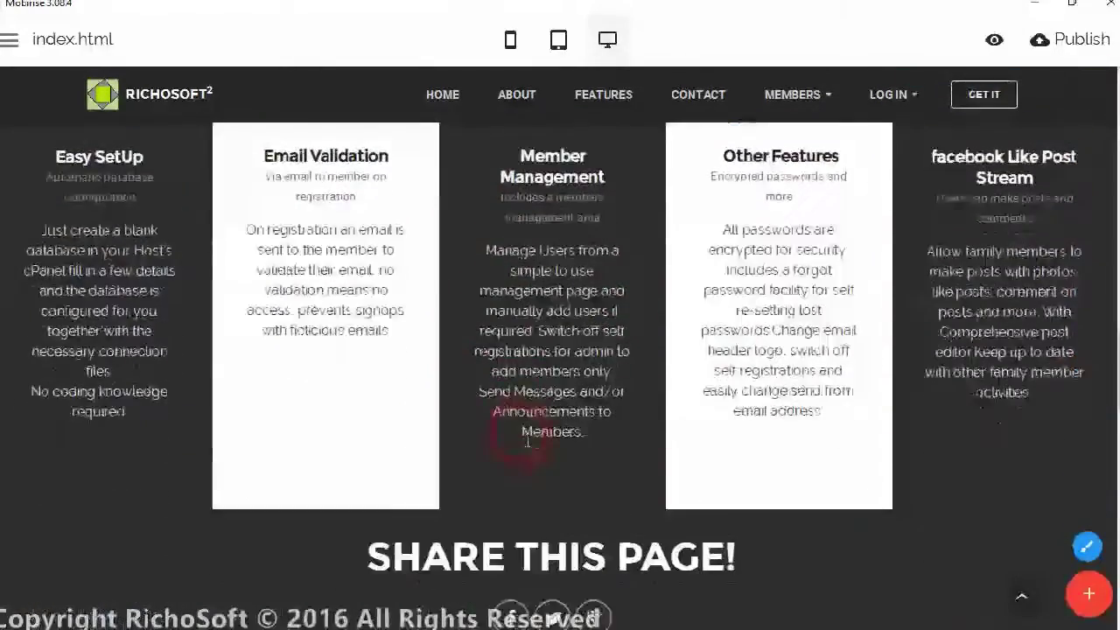
{"action": "scroll", "coordinate": [611, 424], "scroll_direction": "up", "scroll_amount": 12}
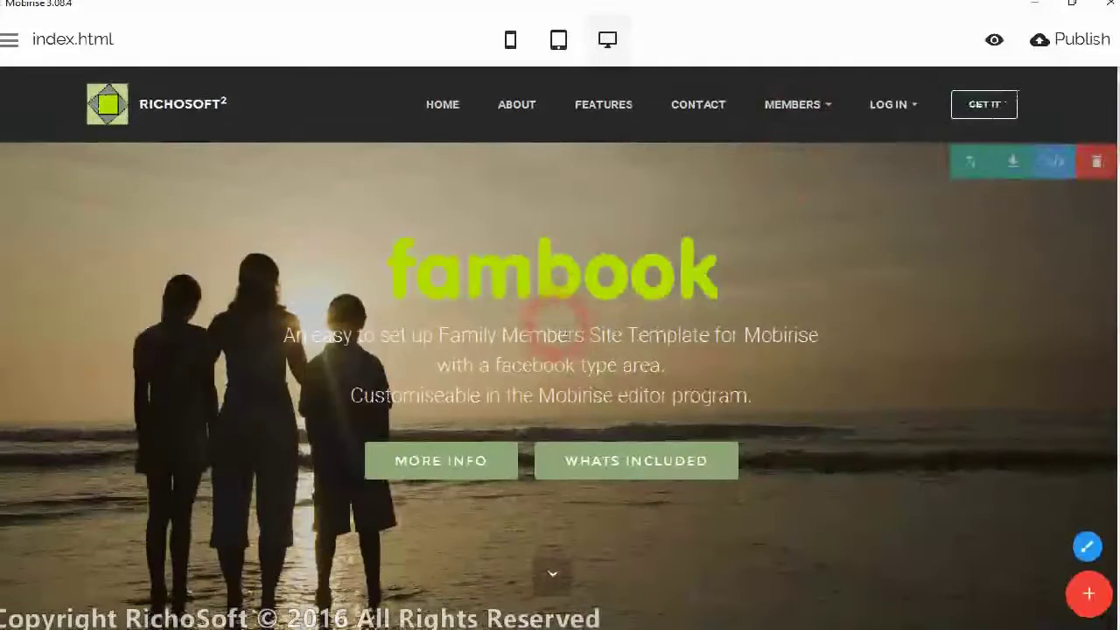
{"action": "left_click", "coordinate": [804, 112]}
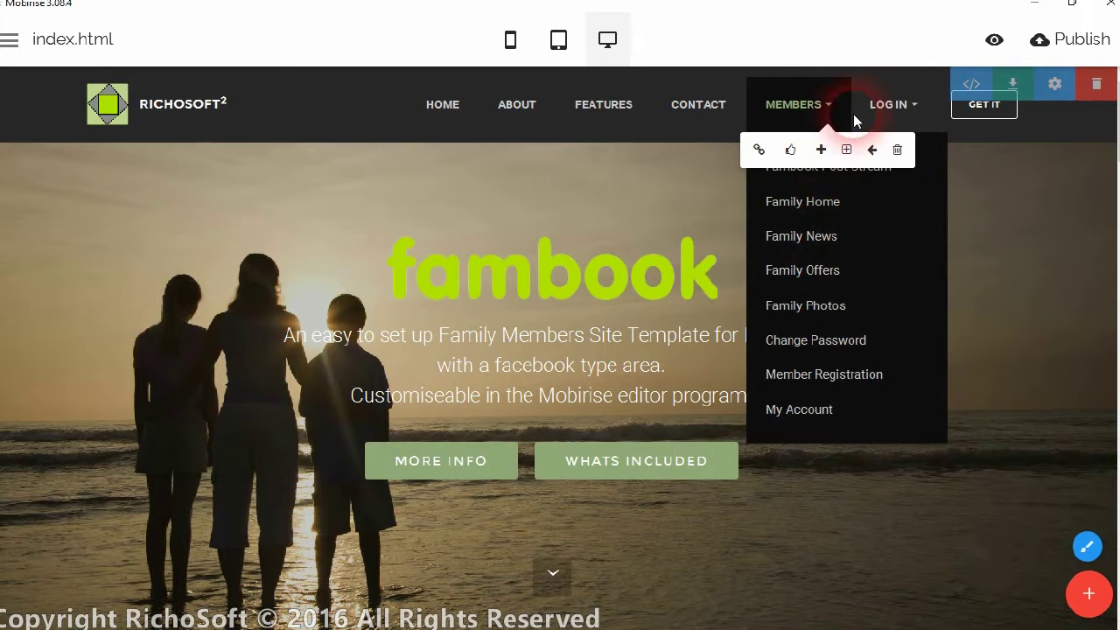
{"action": "left_click", "coordinate": [38, 40]}
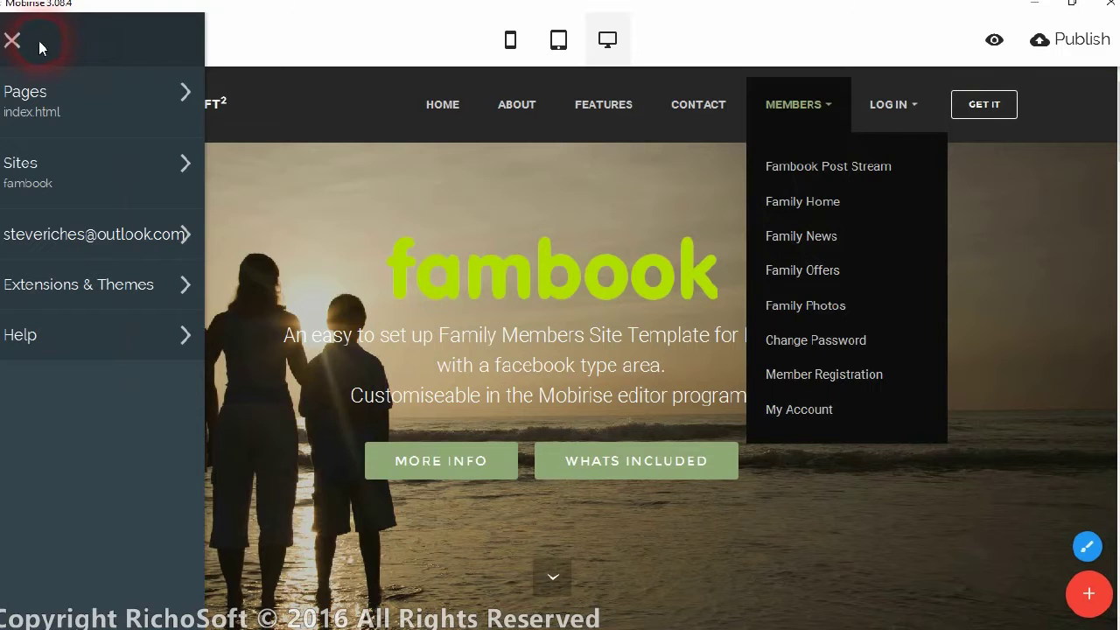
{"action": "left_click", "coordinate": [43, 107]}
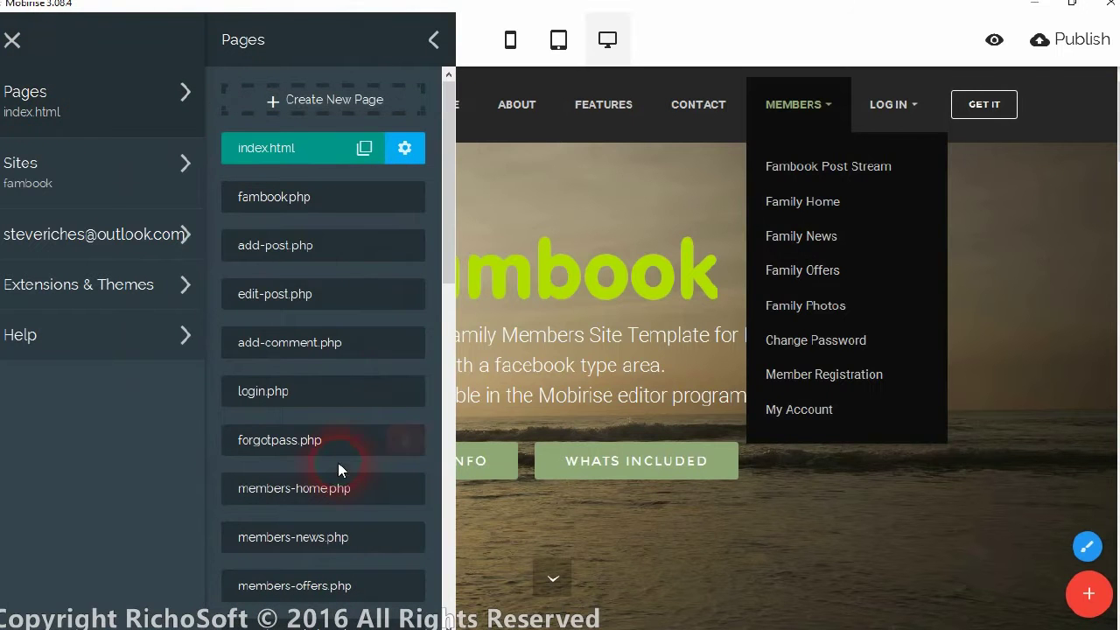
{"action": "left_click", "coordinate": [311, 483]}
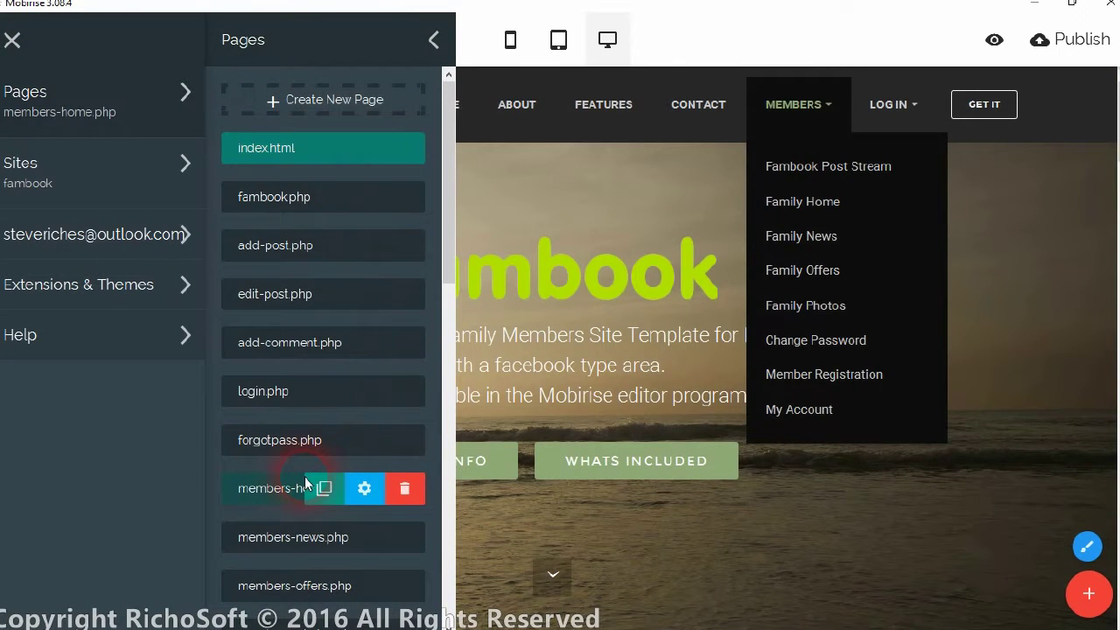
{"action": "scroll", "coordinate": [821, 265], "scroll_direction": "down", "scroll_amount": 3}
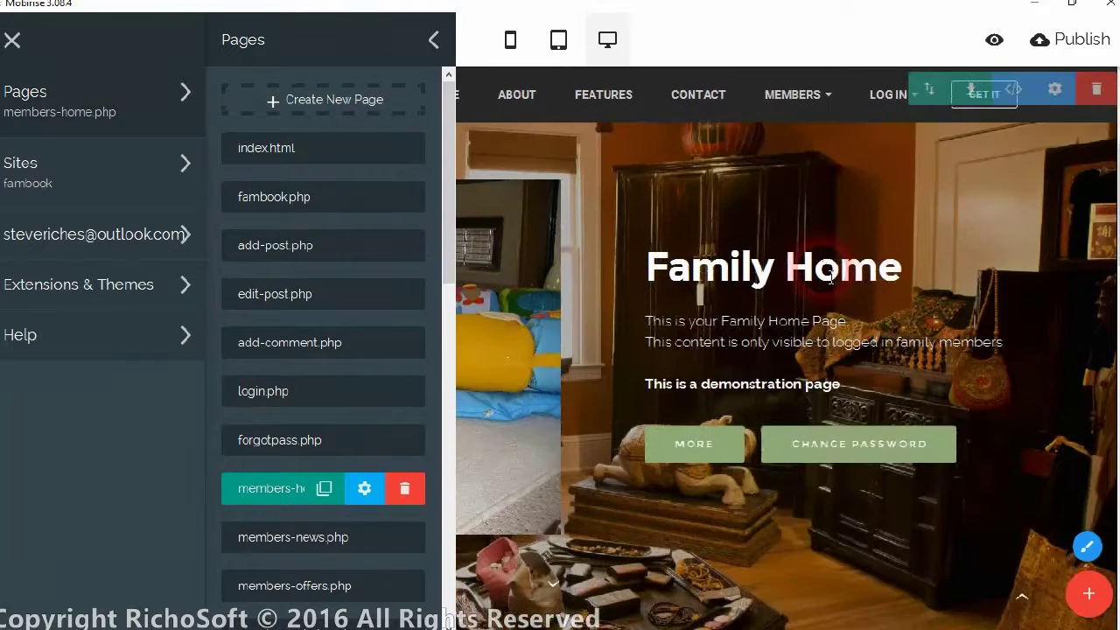
{"action": "left_click", "coordinate": [901, 377]}
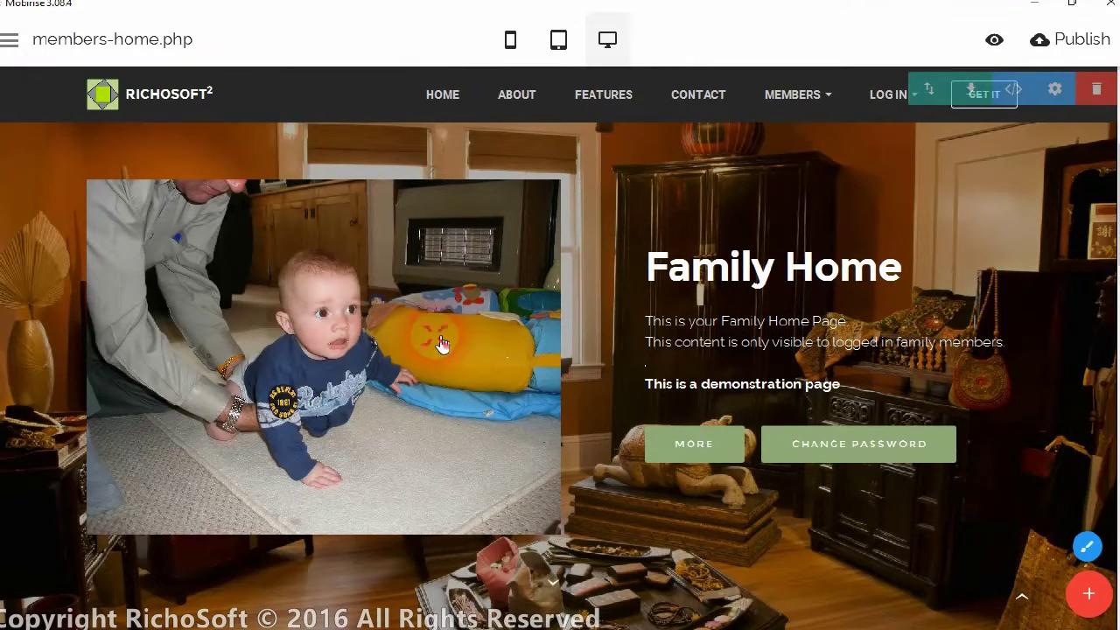
{"action": "mouse_move", "coordinate": [442, 344]}
{"action": "left_click", "coordinate": [298, 381]}
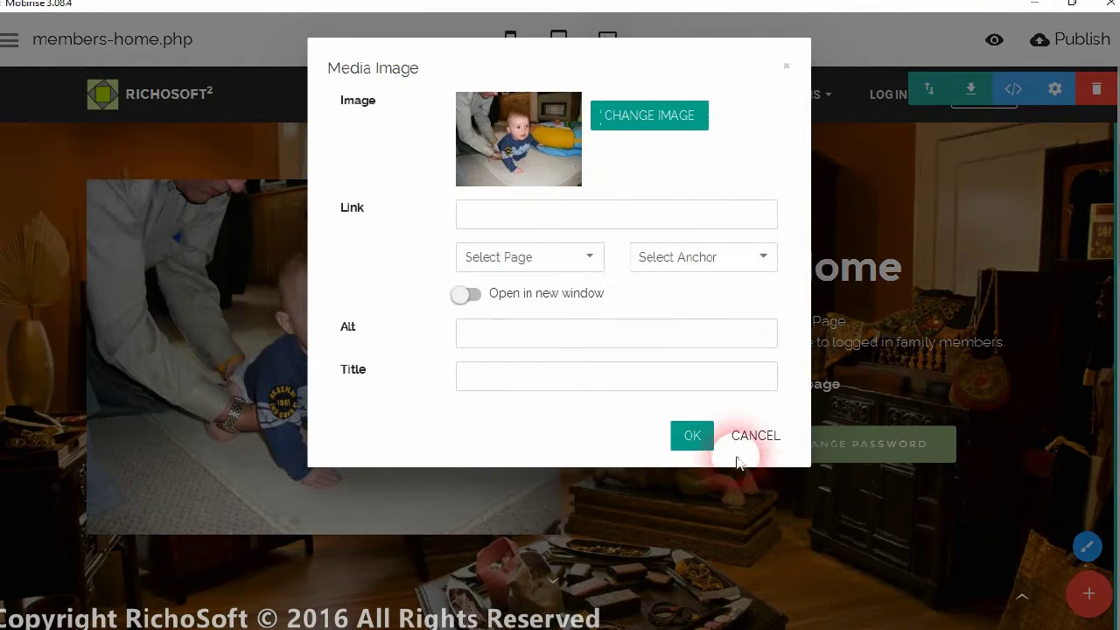
{"action": "left_click", "coordinate": [763, 439]}
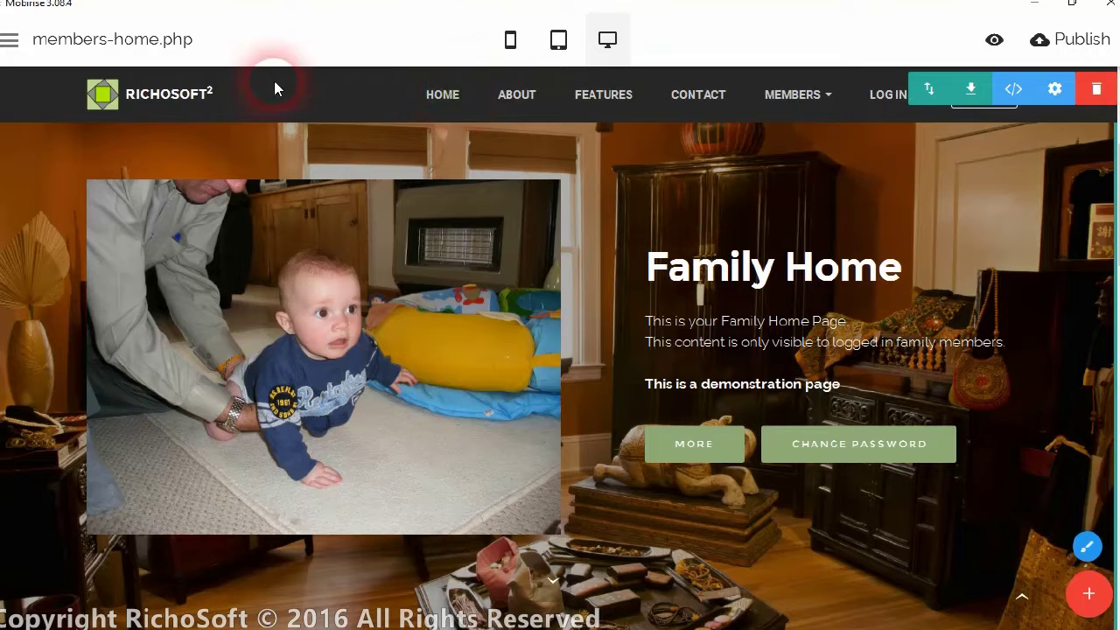
{"action": "left_click", "coordinate": [9, 40]}
{"action": "left_click", "coordinate": [45, 103]}
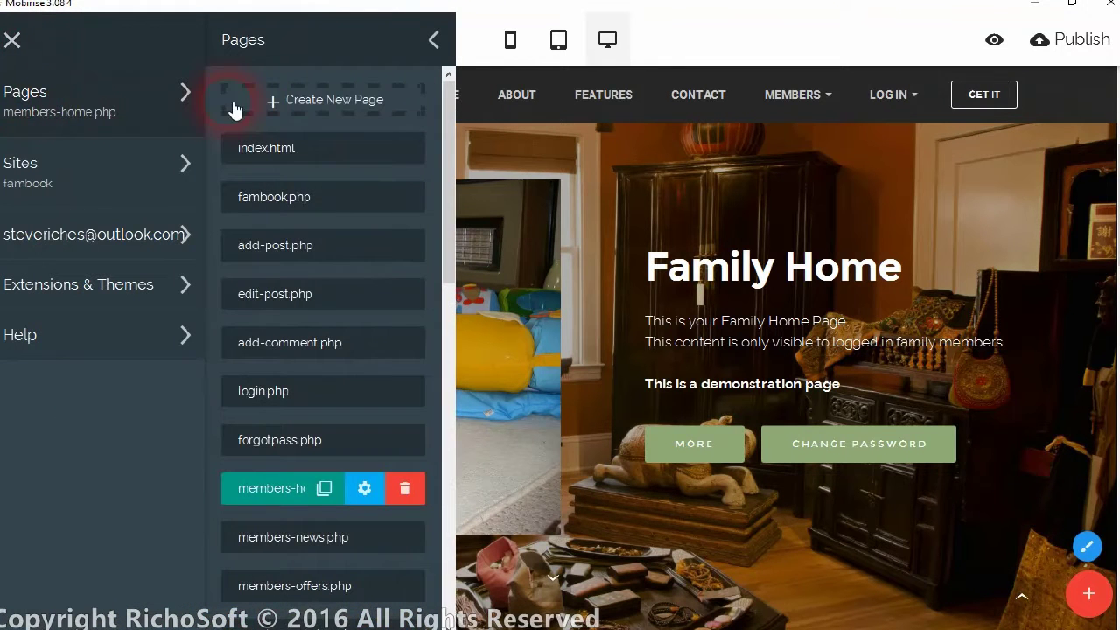
{"action": "left_click", "coordinate": [290, 152]}
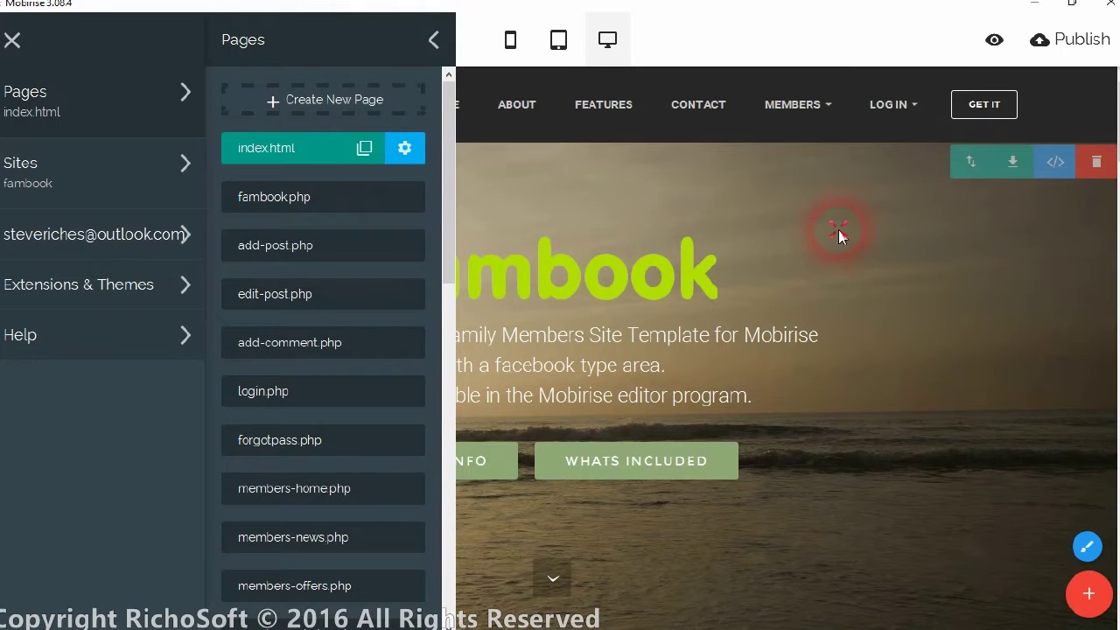
{"action": "left_click", "coordinate": [542, 263]}
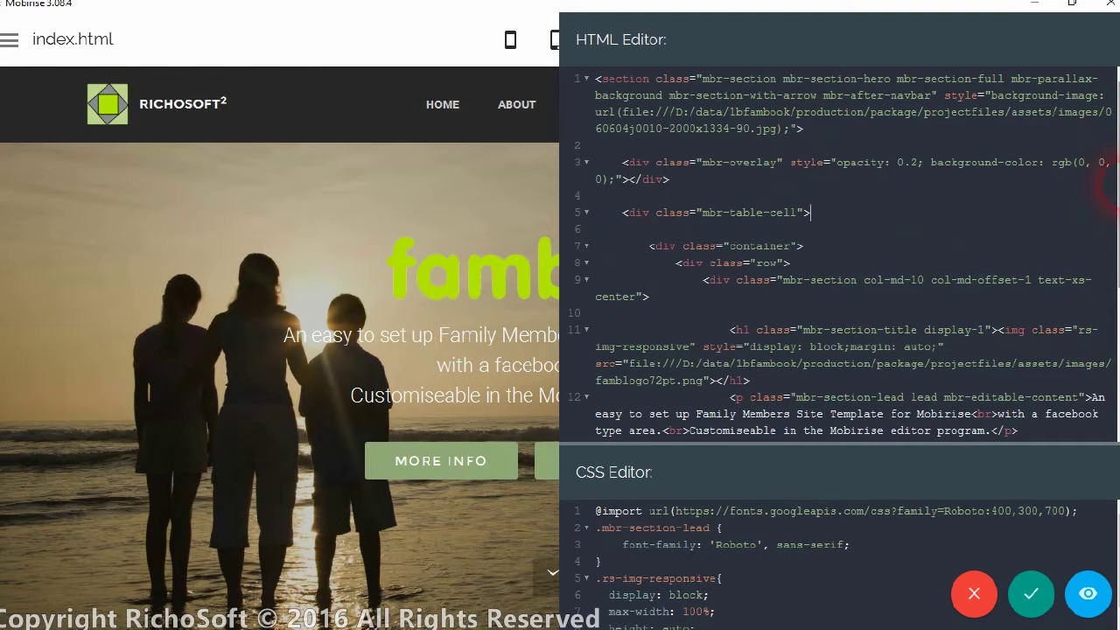
Inspect the hero block's logo and background image paths in the HTML Editor, then close without saving.
{"action": "left_click_drag", "start_coordinate": [1115, 181], "coordinate": [1115, 310]}
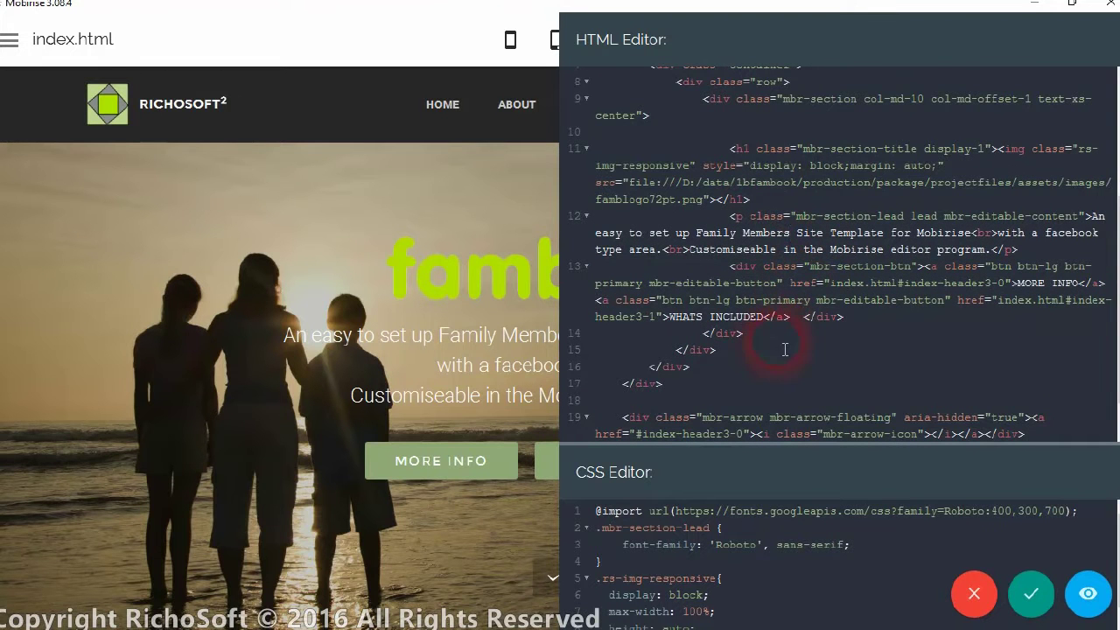
{"action": "scroll", "coordinate": [927, 162], "scroll_direction": "up", "scroll_amount": 5}
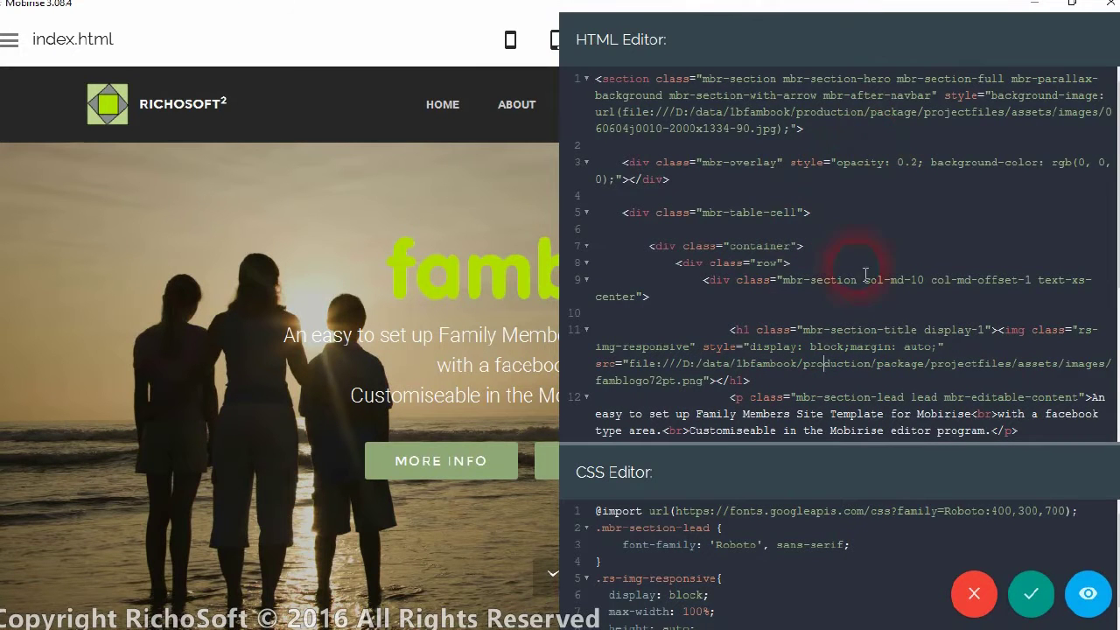
{"action": "scroll", "coordinate": [882, 431], "scroll_direction": "down", "scroll_amount": 2}
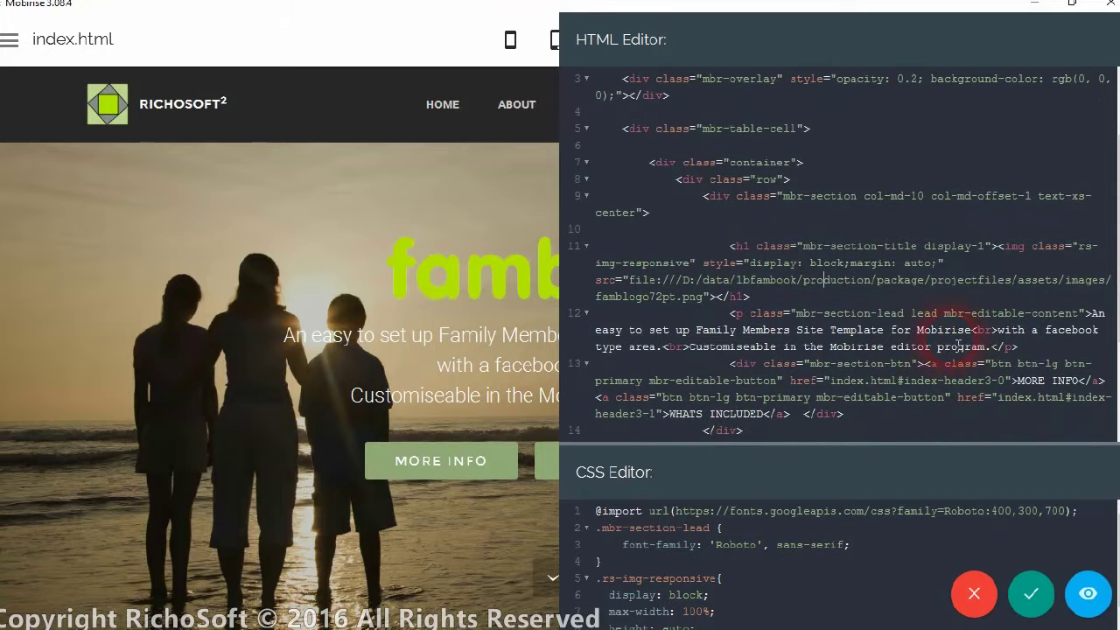
{"action": "left_click_drag", "start_coordinate": [735, 287], "coordinate": [1019, 290]}
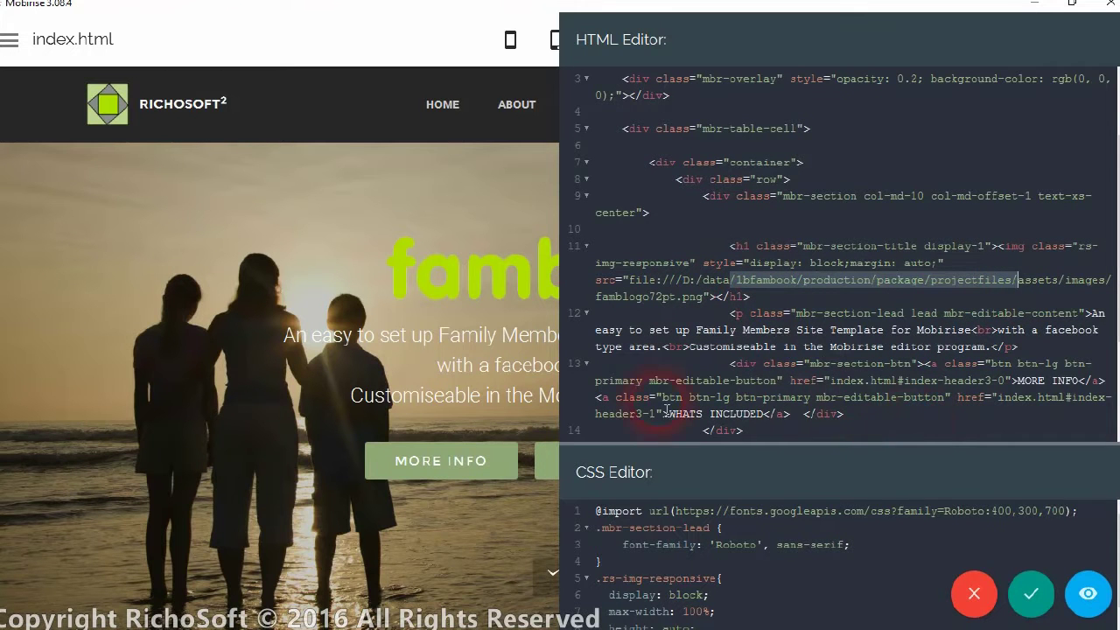
{"action": "left_click", "coordinate": [953, 90]}
{"action": "scroll", "coordinate": [953, 123], "scroll_direction": "up", "scroll_amount": 2}
{"action": "left_click_drag", "start_coordinate": [717, 116], "coordinate": [836, 117]}
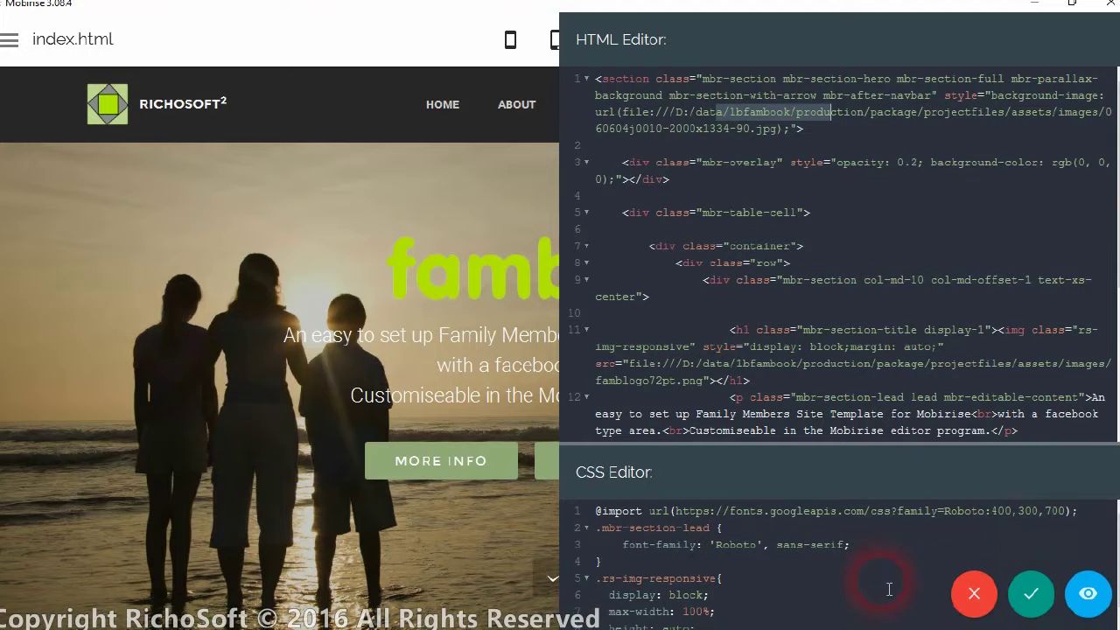
{"action": "left_click", "coordinate": [981, 599]}
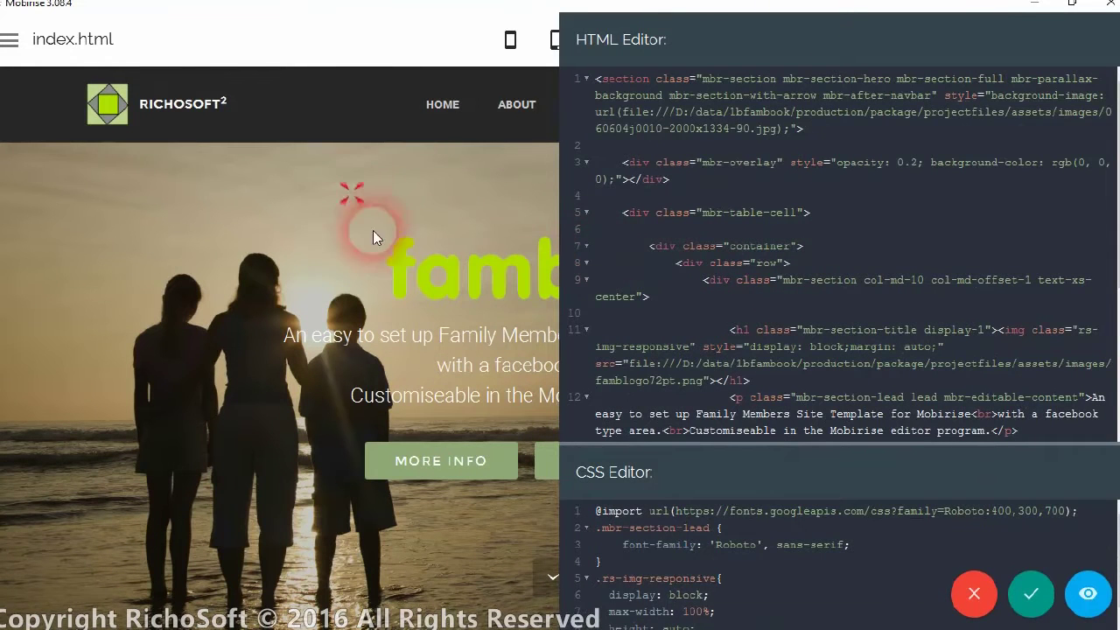
{"action": "left_click", "coordinate": [976, 596]}
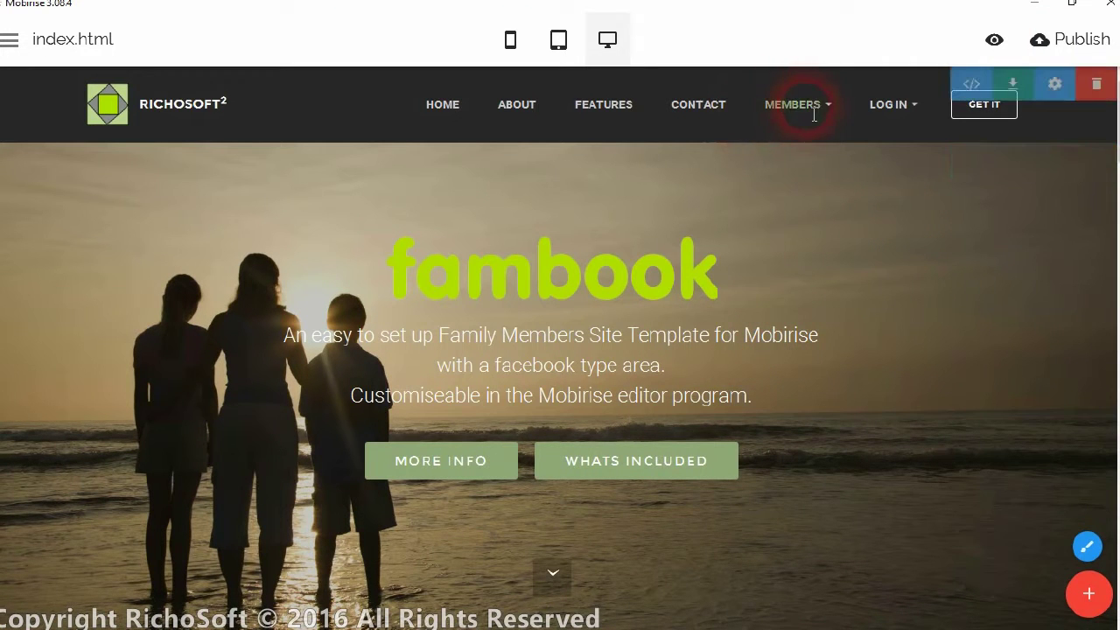
Switch to the fambook.php page from the main menu's Pages list.
{"action": "left_click", "coordinate": [8, 39]}
{"action": "left_click", "coordinate": [10, 42]}
{"action": "left_click", "coordinate": [9, 39]}
{"action": "left_click", "coordinate": [12, 91]}
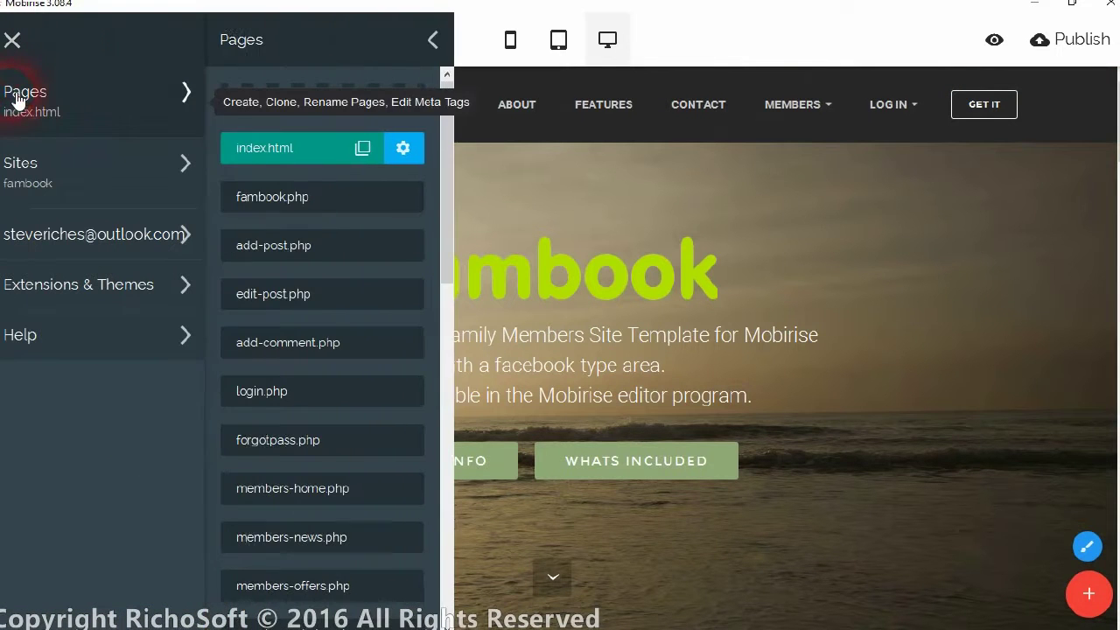
{"action": "mouse_move", "coordinate": [340, 396]}
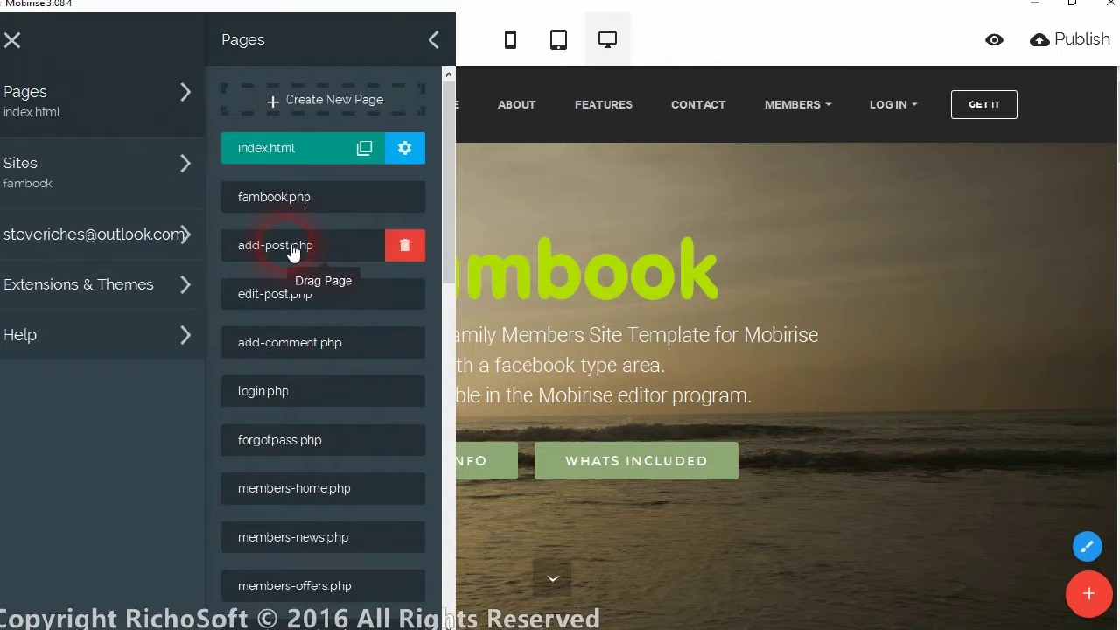
{"action": "left_click", "coordinate": [271, 197]}
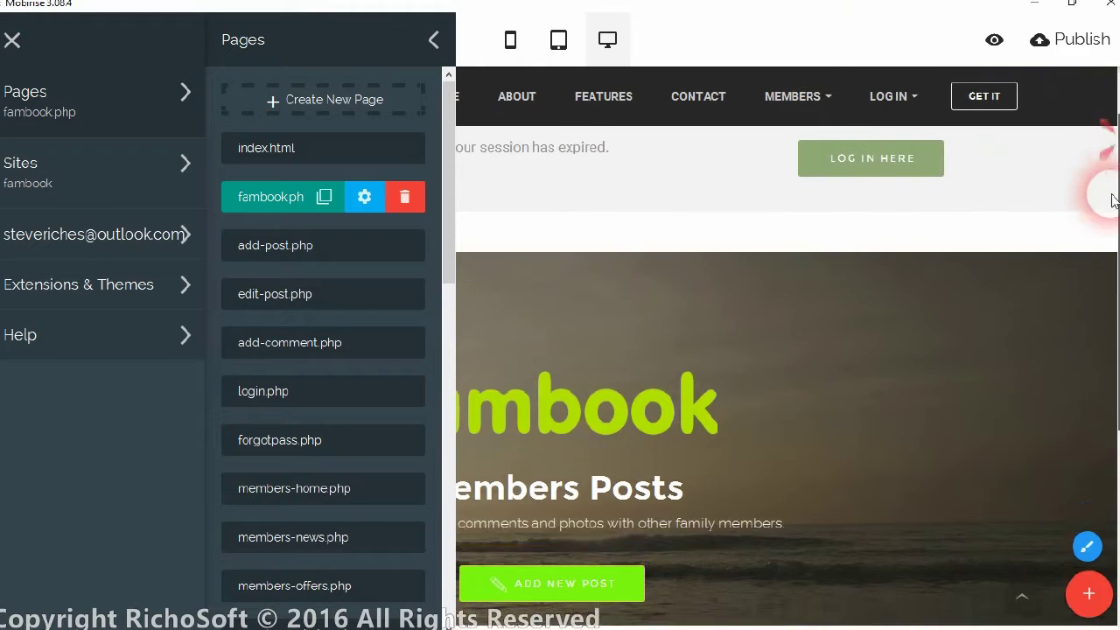
View the code of the hero, posts listing and page-security blocks, closing each unchanged.
{"action": "left_click", "coordinate": [700, 210]}
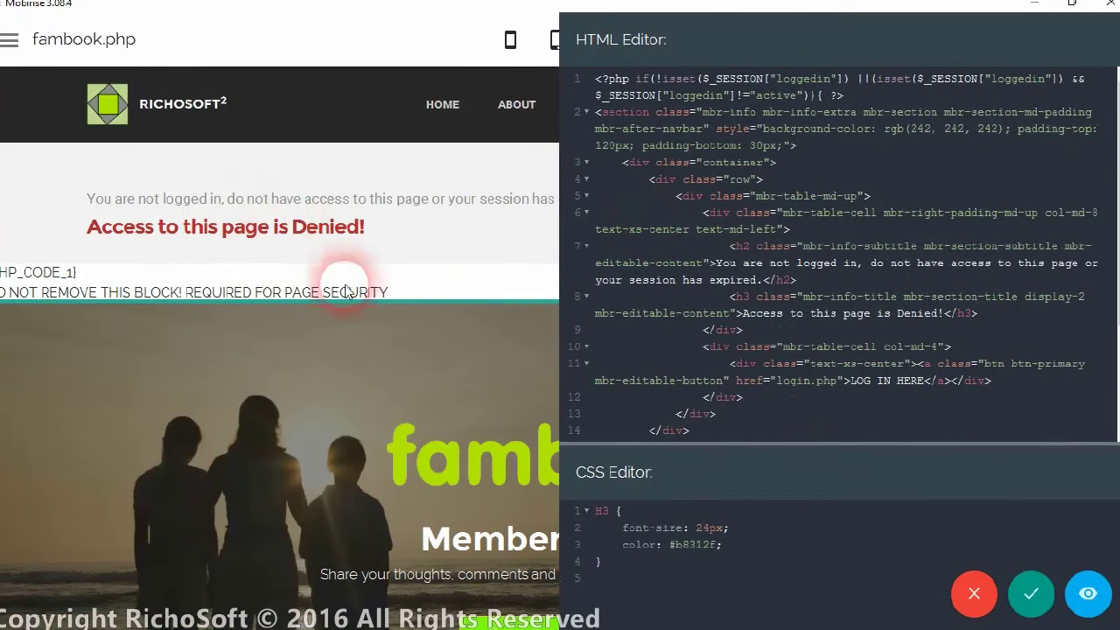
{"action": "left_click", "coordinate": [974, 594]}
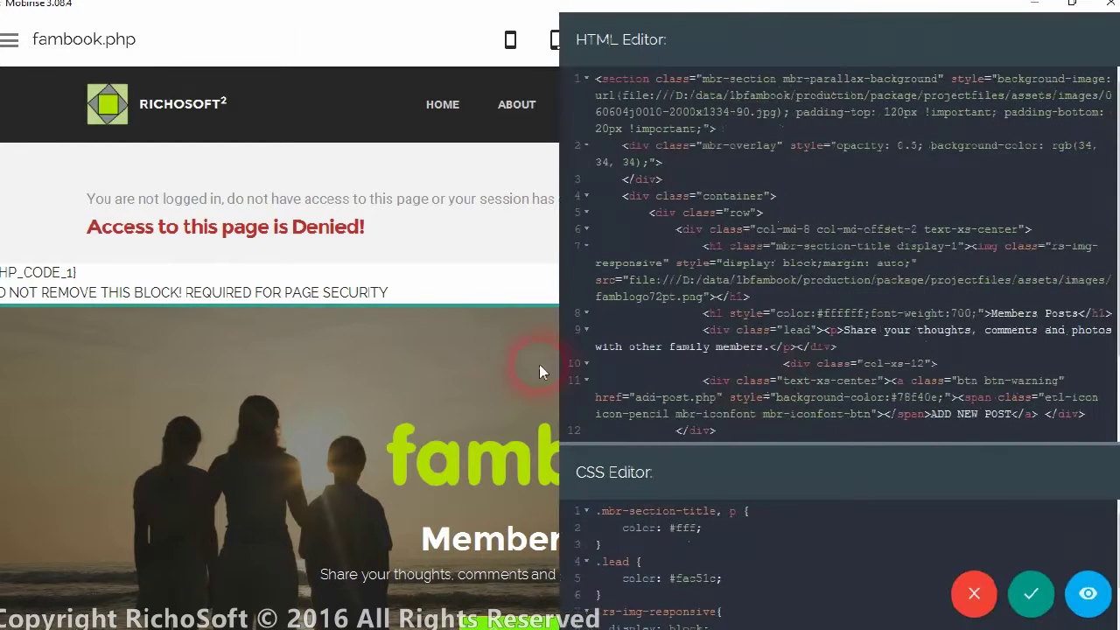
{"action": "left_click", "coordinate": [974, 597]}
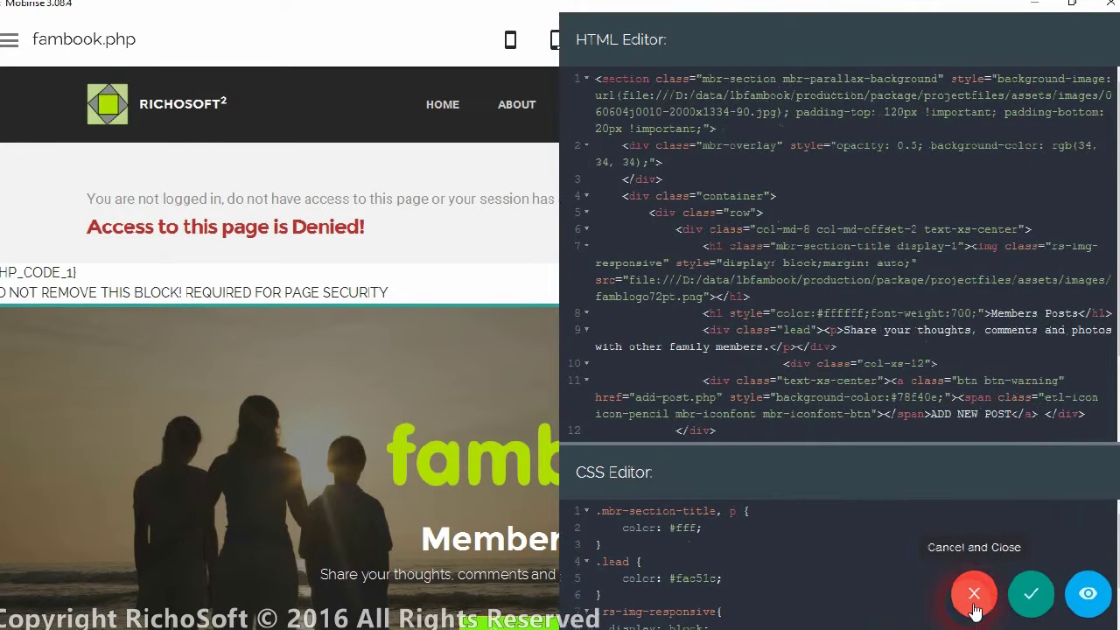
{"action": "scroll", "coordinate": [578, 359], "scroll_direction": "down", "scroll_amount": 4}
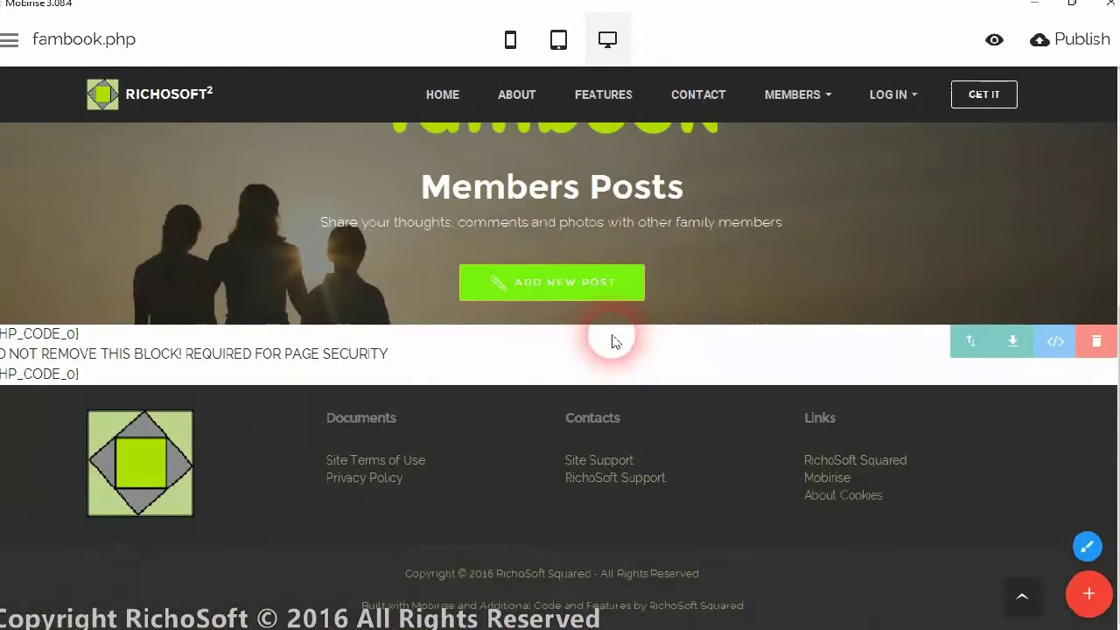
{"action": "left_click", "coordinate": [134, 339]}
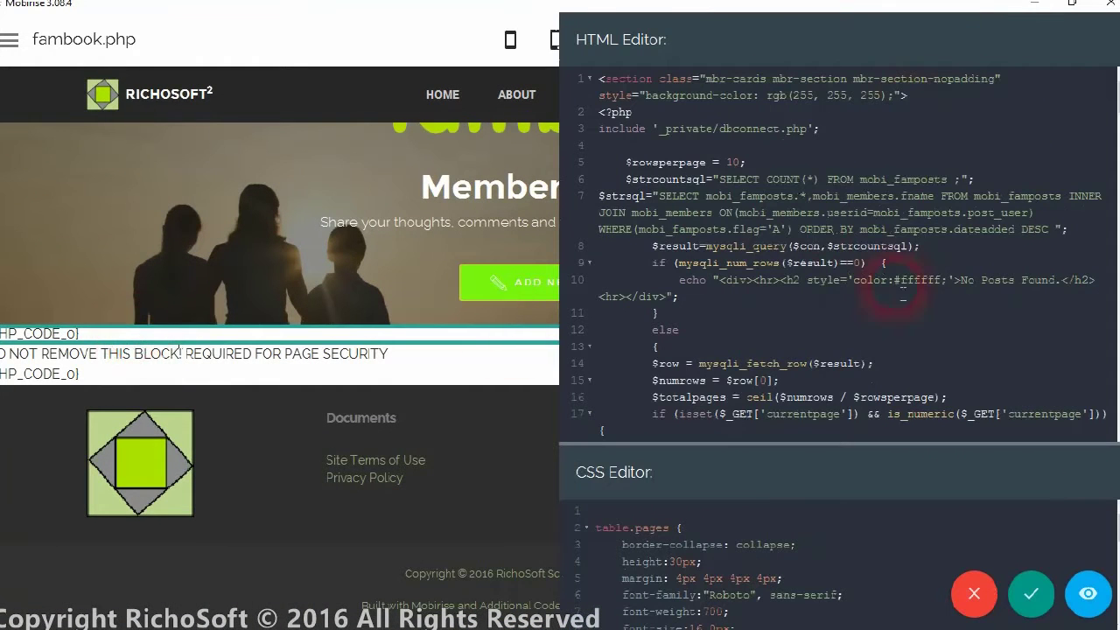
{"action": "left_click_drag", "start_coordinate": [1116, 94], "coordinate": [1116, 271]}
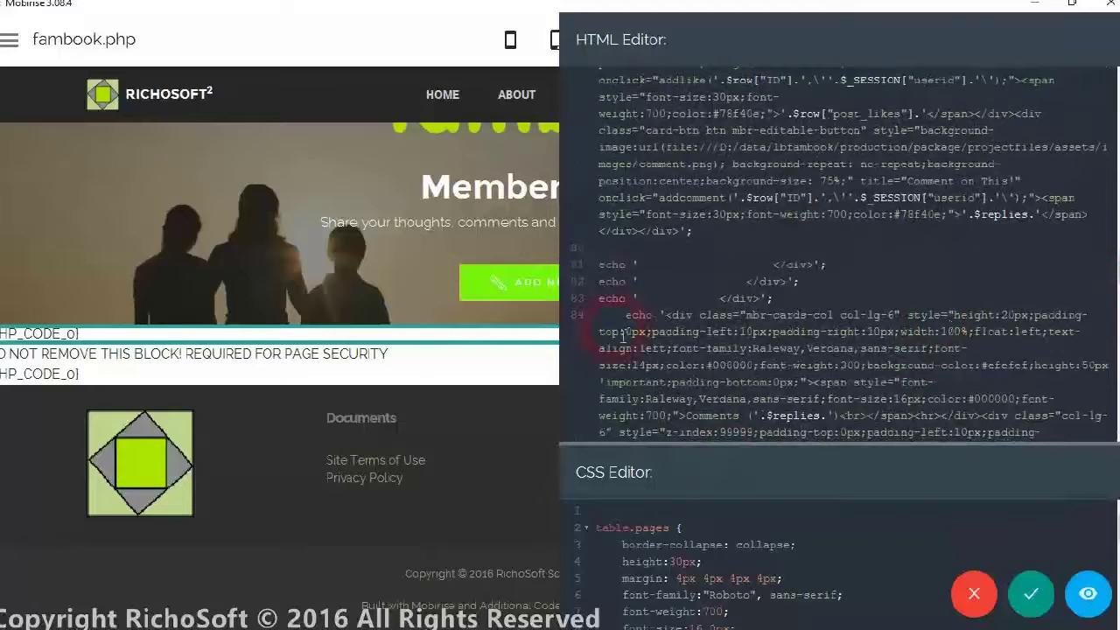
{"action": "left_click", "coordinate": [974, 594]}
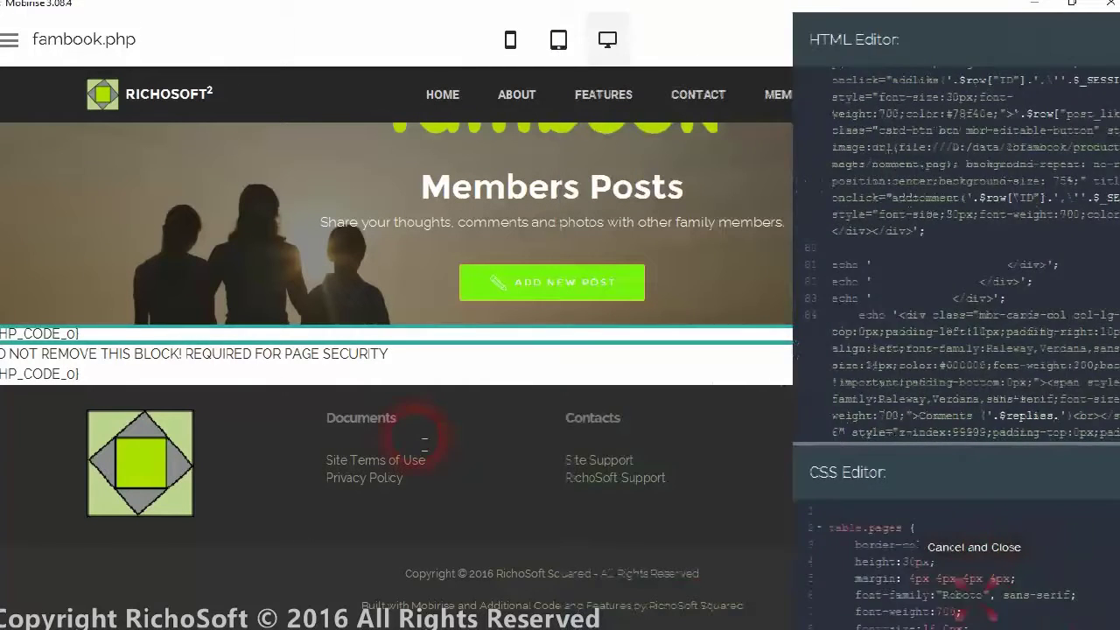
{"action": "left_click", "coordinate": [275, 361]}
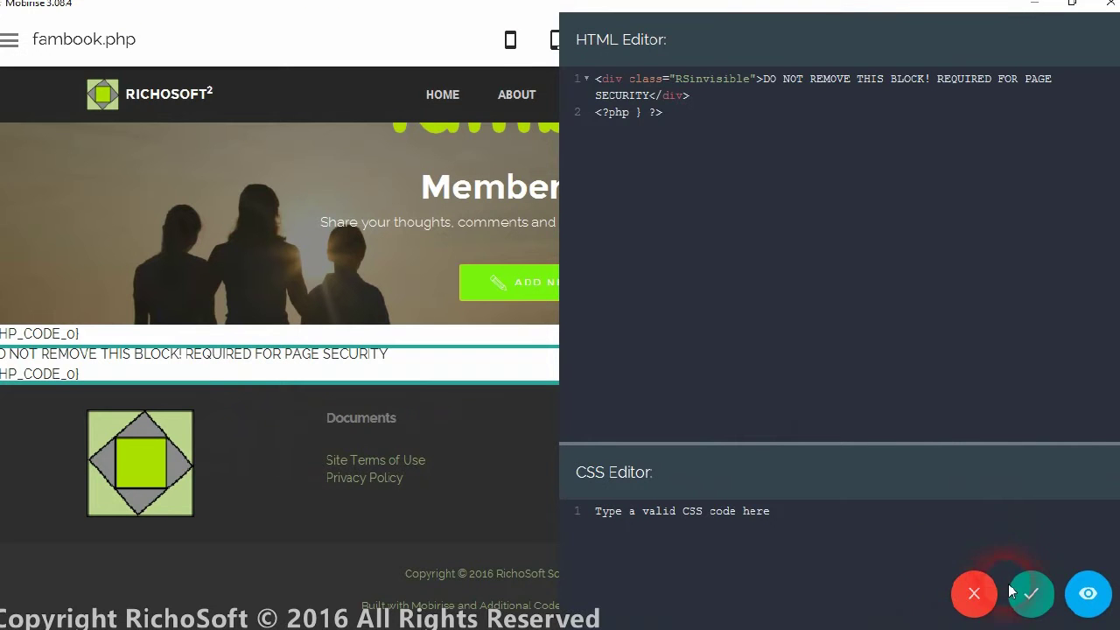
{"action": "left_click", "coordinate": [967, 588]}
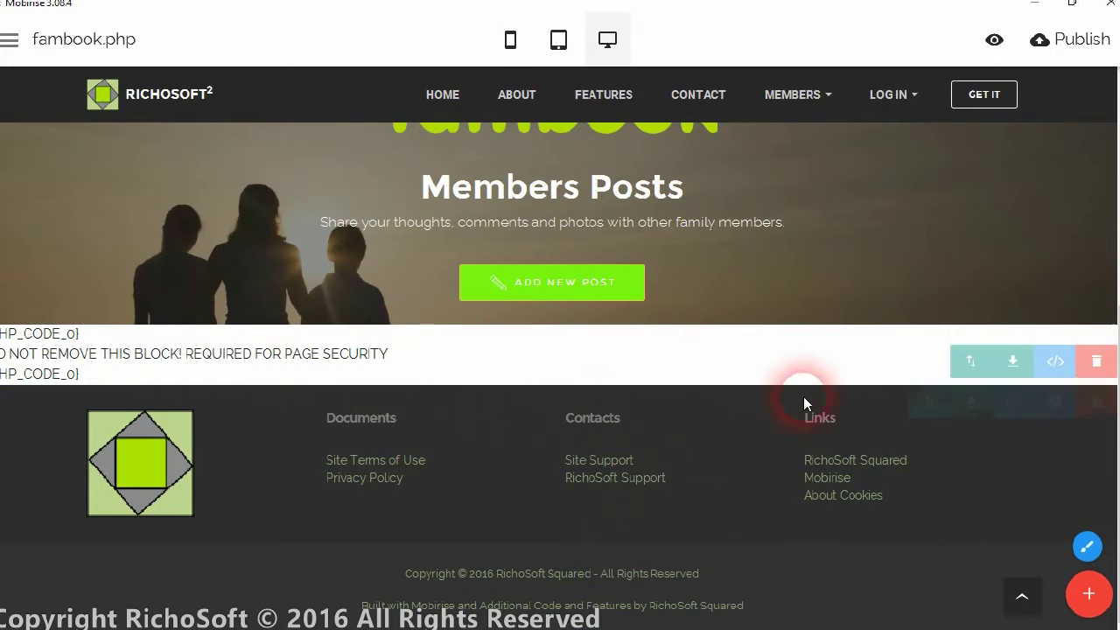
{"action": "scroll", "coordinate": [803, 396], "scroll_direction": "up", "scroll_amount": 5}
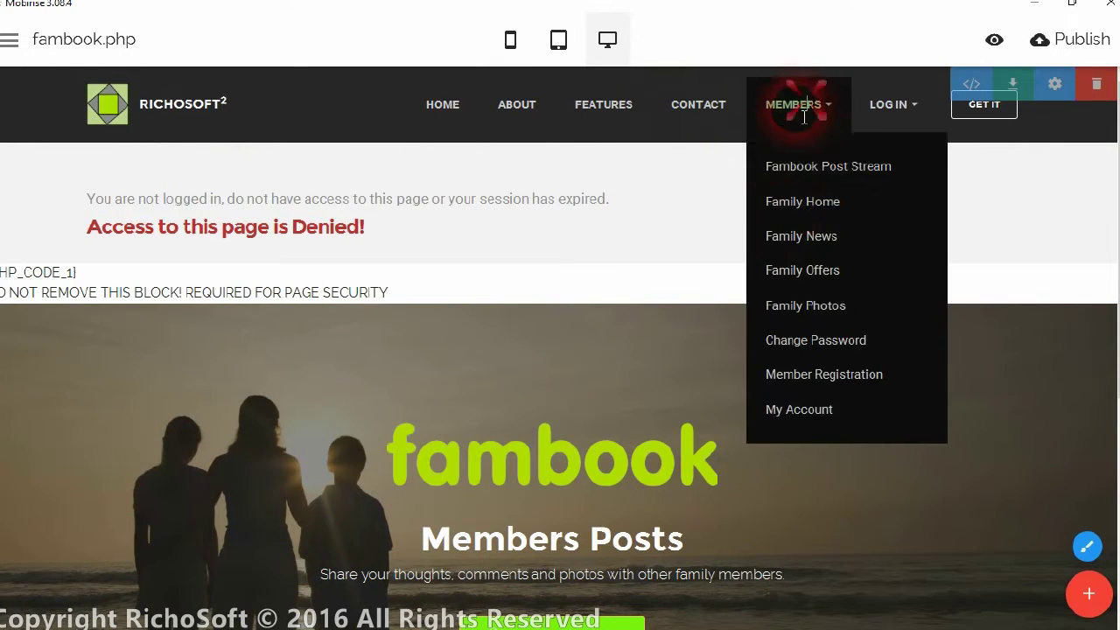
{"action": "left_click", "coordinate": [806, 110]}
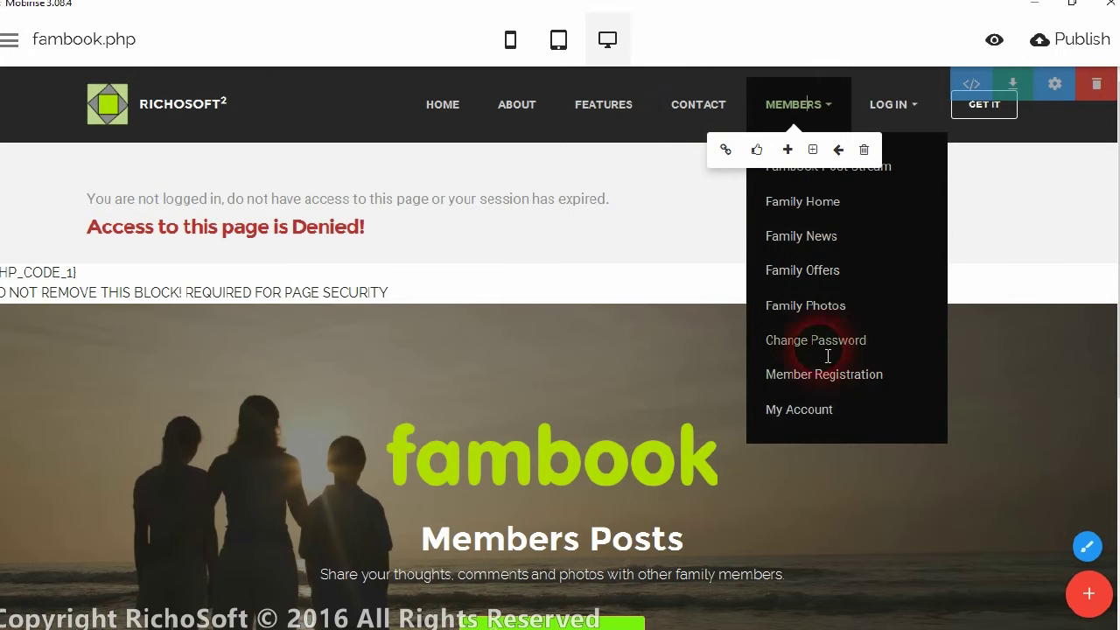
{"action": "left_click", "coordinate": [860, 410]}
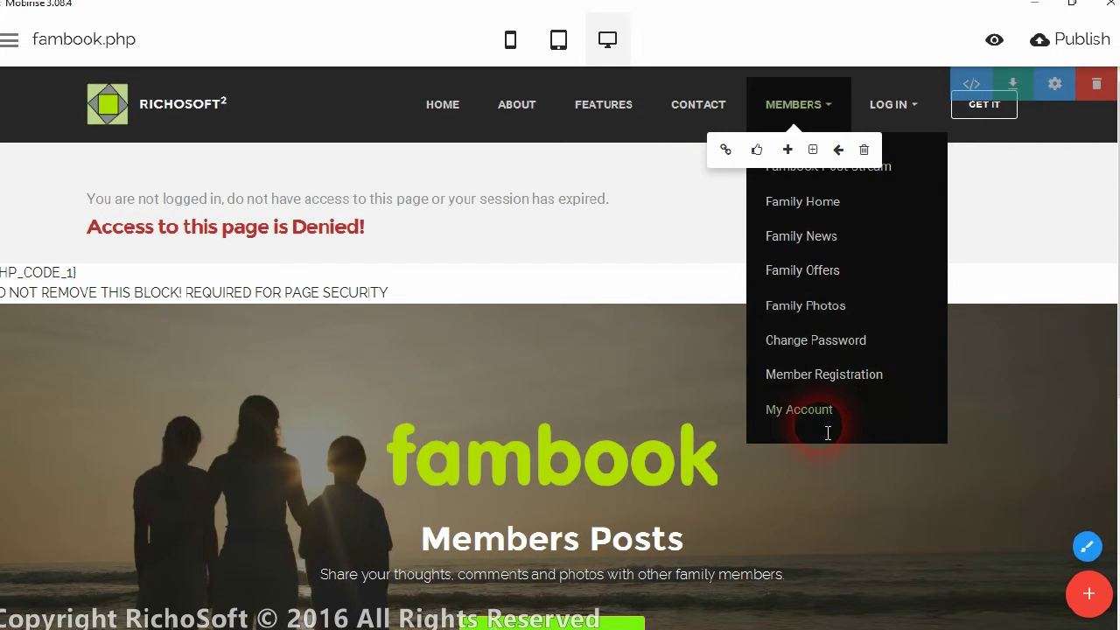
{"action": "left_click", "coordinate": [785, 98]}
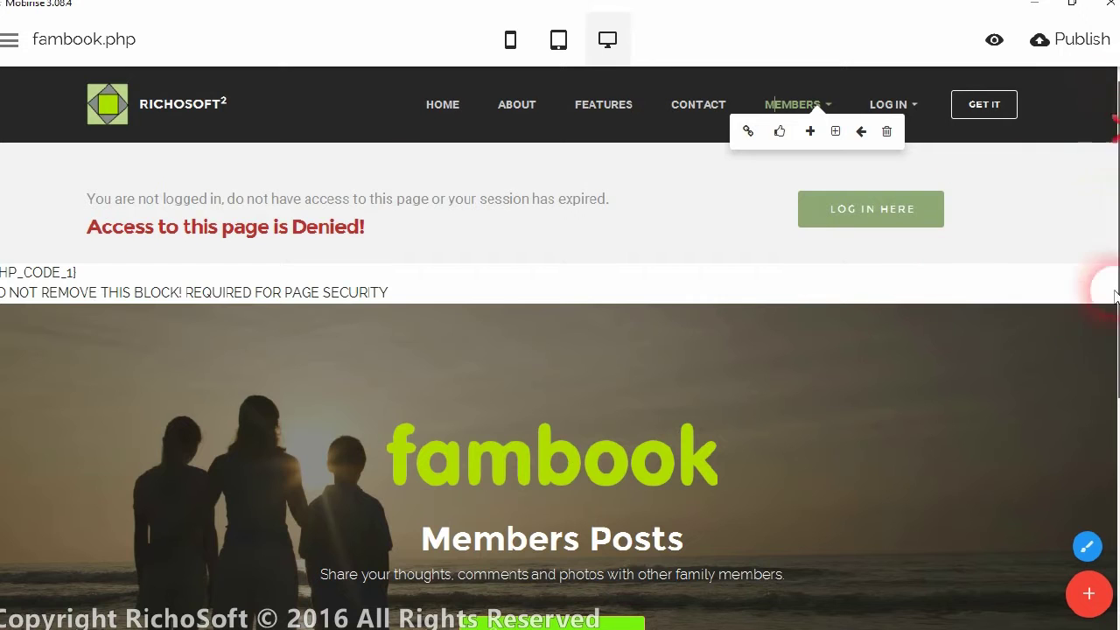
{"action": "scroll", "coordinate": [1108, 283], "scroll_direction": "down", "scroll_amount": 4}
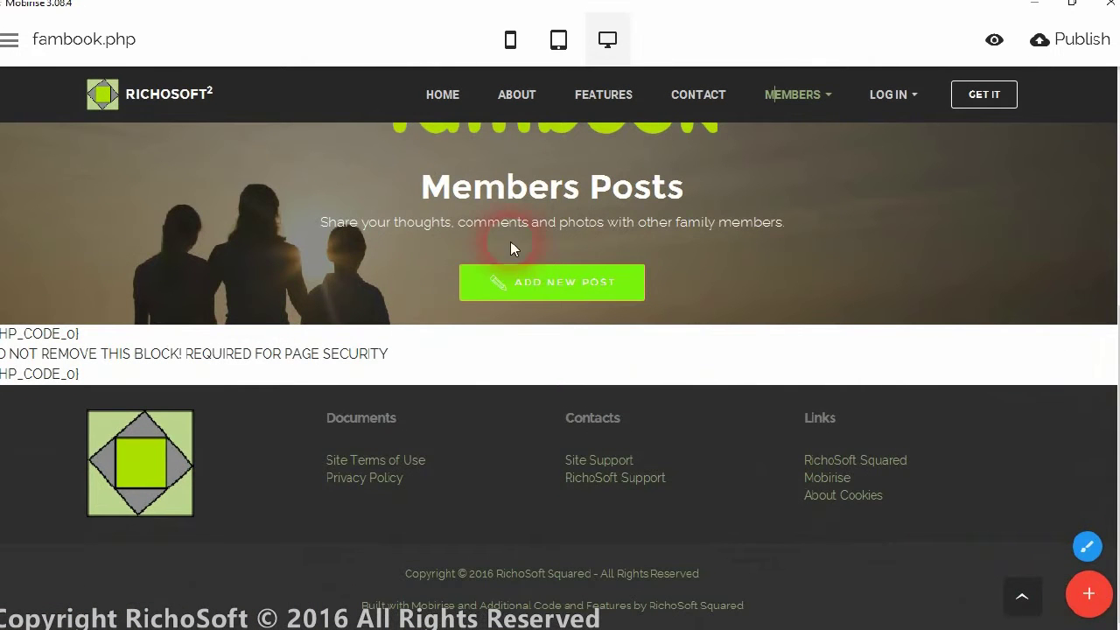
{"action": "scroll", "coordinate": [685, 267], "scroll_direction": "up", "scroll_amount": 4}
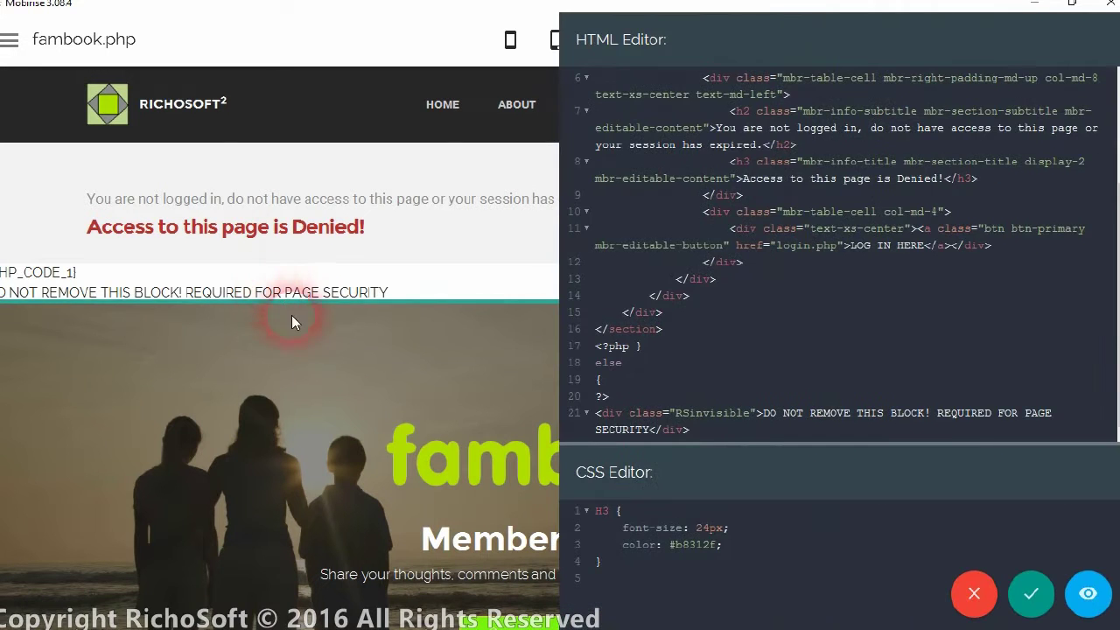
{"action": "left_click", "coordinate": [976, 589]}
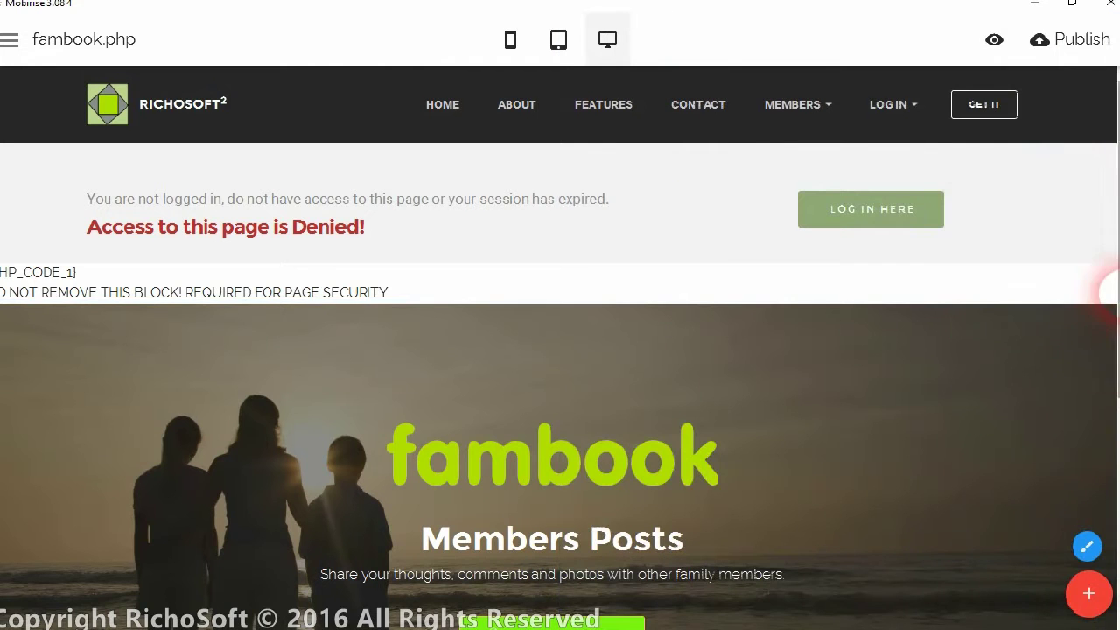
{"action": "scroll", "coordinate": [560, 350], "scroll_direction": "down", "scroll_amount": 4}
{"action": "left_click", "coordinate": [55, 364]}
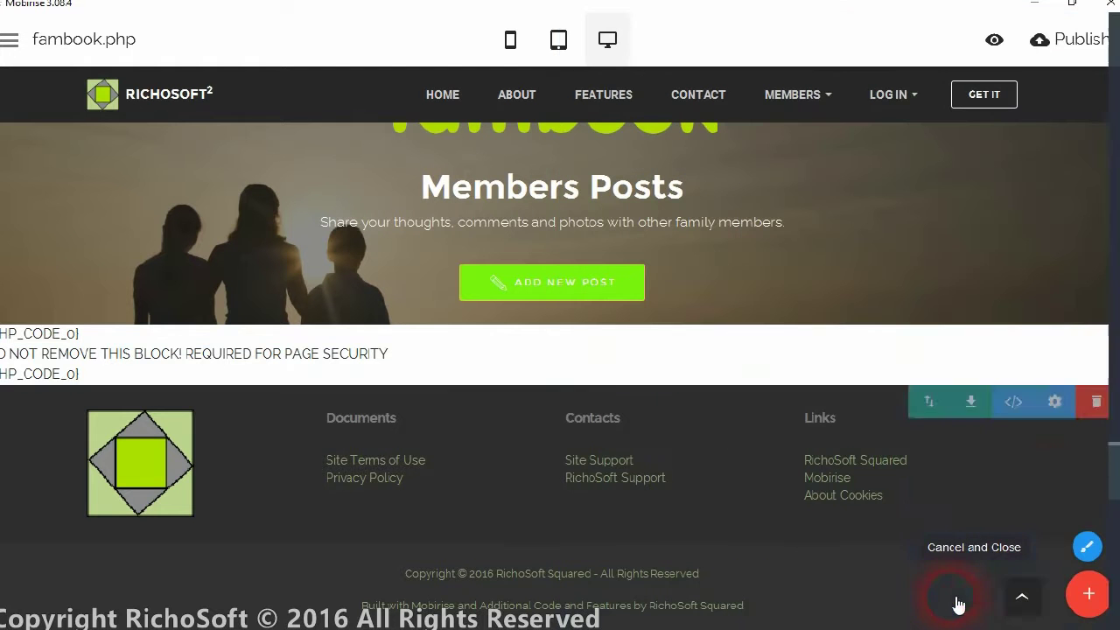
{"action": "left_click", "coordinate": [962, 599]}
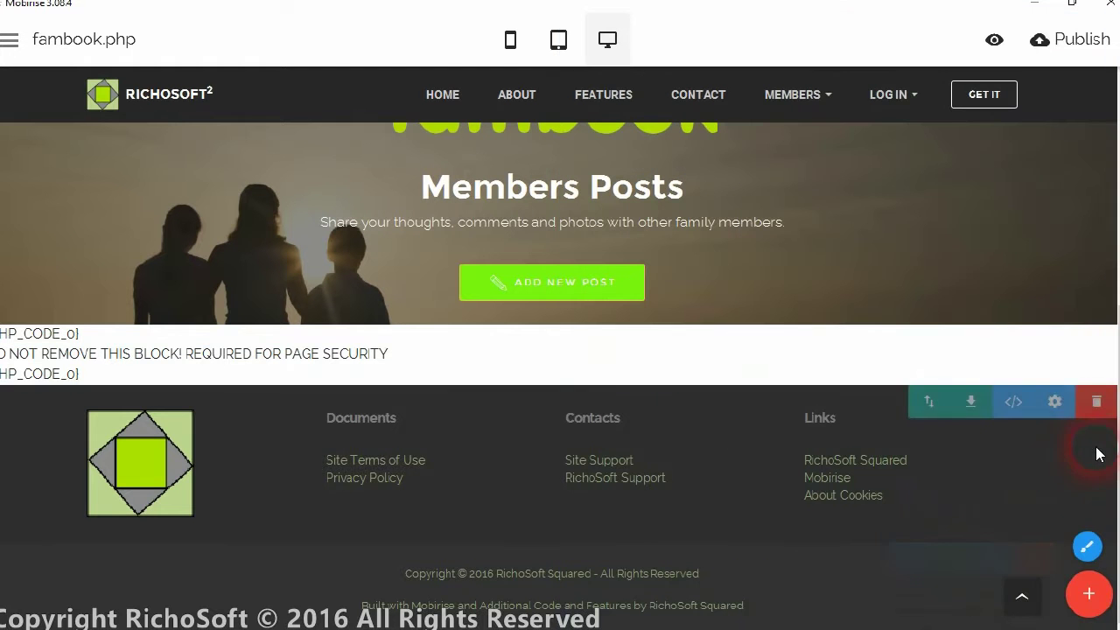
Open the Add Block panel and scroll the block library down to the FOLLOW US blocks.
{"action": "left_click", "coordinate": [1090, 595]}
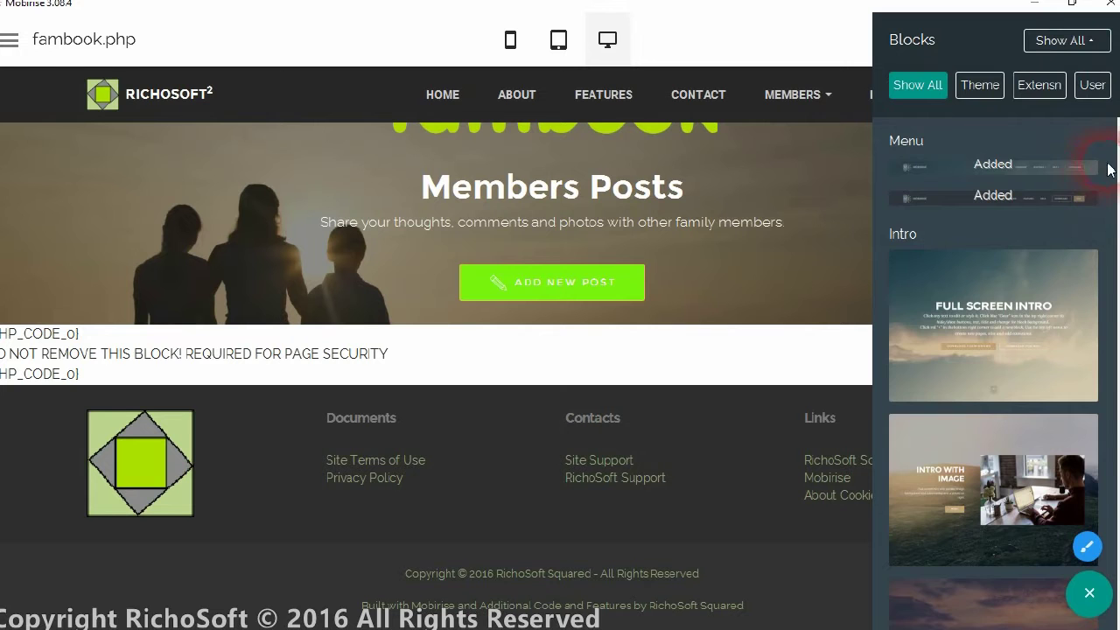
{"action": "left_click_drag", "start_coordinate": [1115, 135], "coordinate": [1118, 313]}
{"action": "right_click", "coordinate": [1118, 317]}
{"action": "left_click", "coordinate": [1067, 40]}
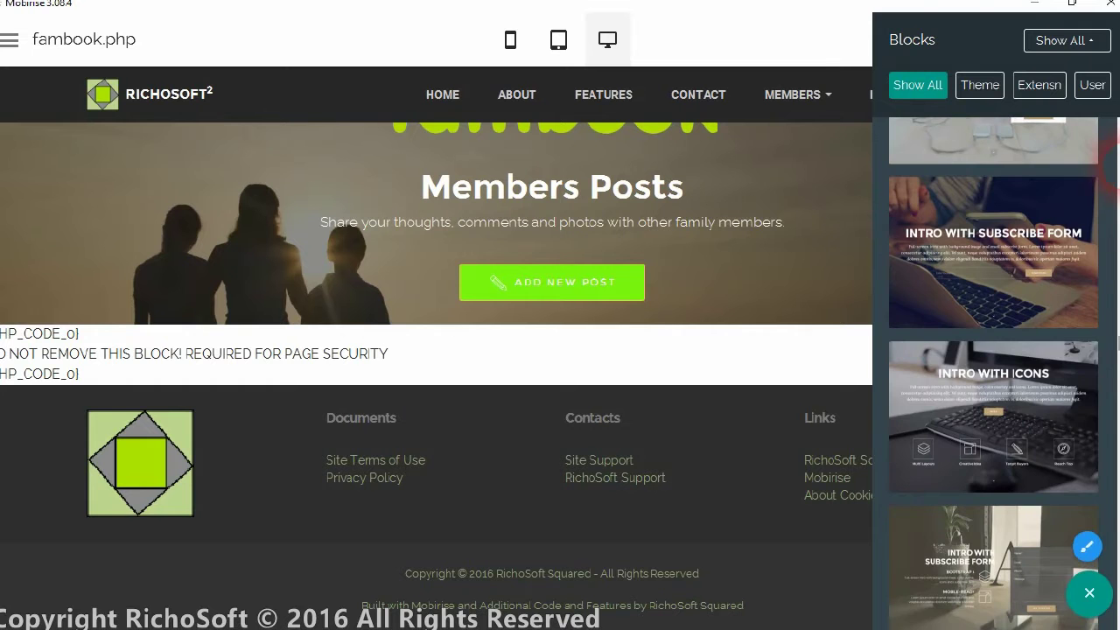
{"action": "left_click_drag", "start_coordinate": [1118, 343], "coordinate": [1107, 203]}
{"action": "left_click_drag", "start_coordinate": [1107, 160], "coordinate": [1110, 266]}
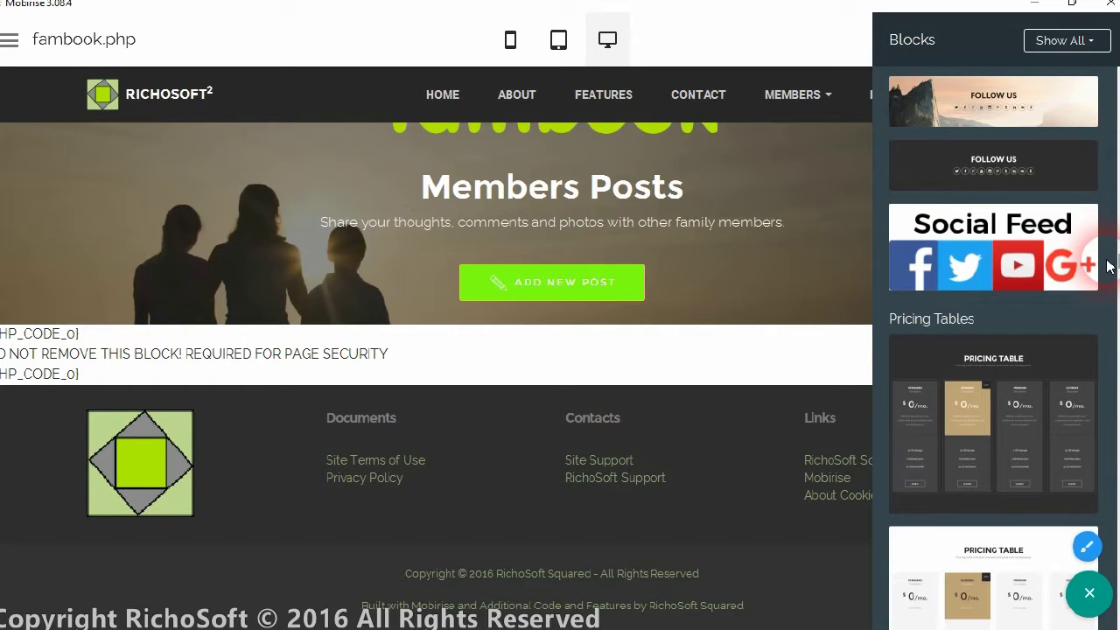
Drag the first FOLLOW US block onto fambook.php below the Members Posts banner and check placement.
{"action": "left_click", "coordinate": [1005, 109]}
{"action": "left_click_drag", "start_coordinate": [1000, 105], "coordinate": [268, 373]}
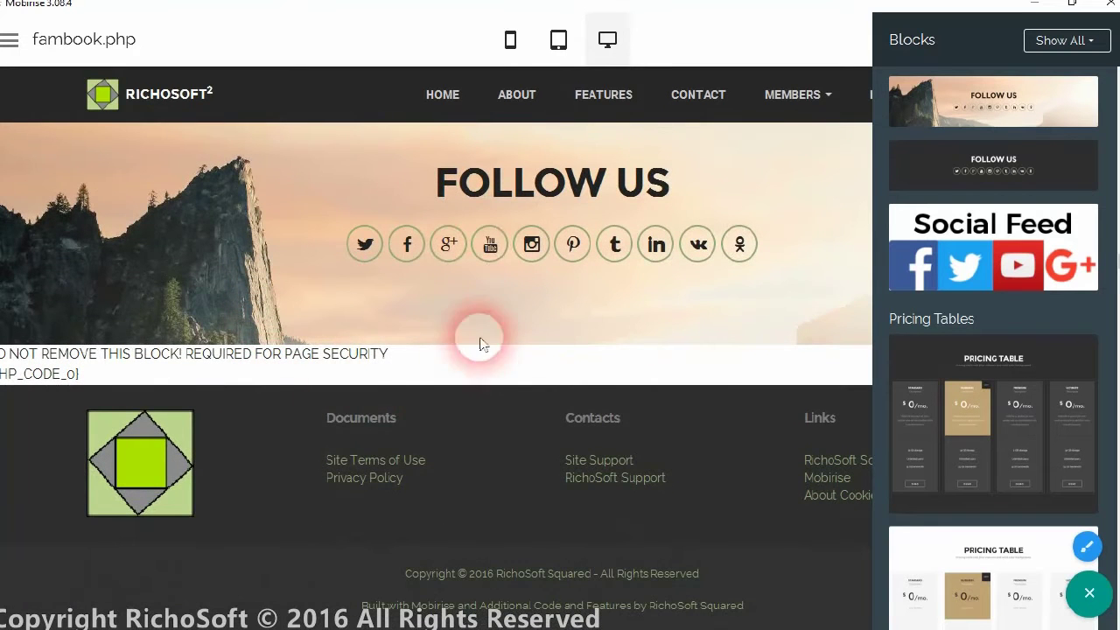
{"action": "scroll", "coordinate": [398, 217], "scroll_direction": "up", "scroll_amount": 1}
{"action": "scroll", "coordinate": [398, 217], "scroll_direction": "up", "scroll_amount": 1}
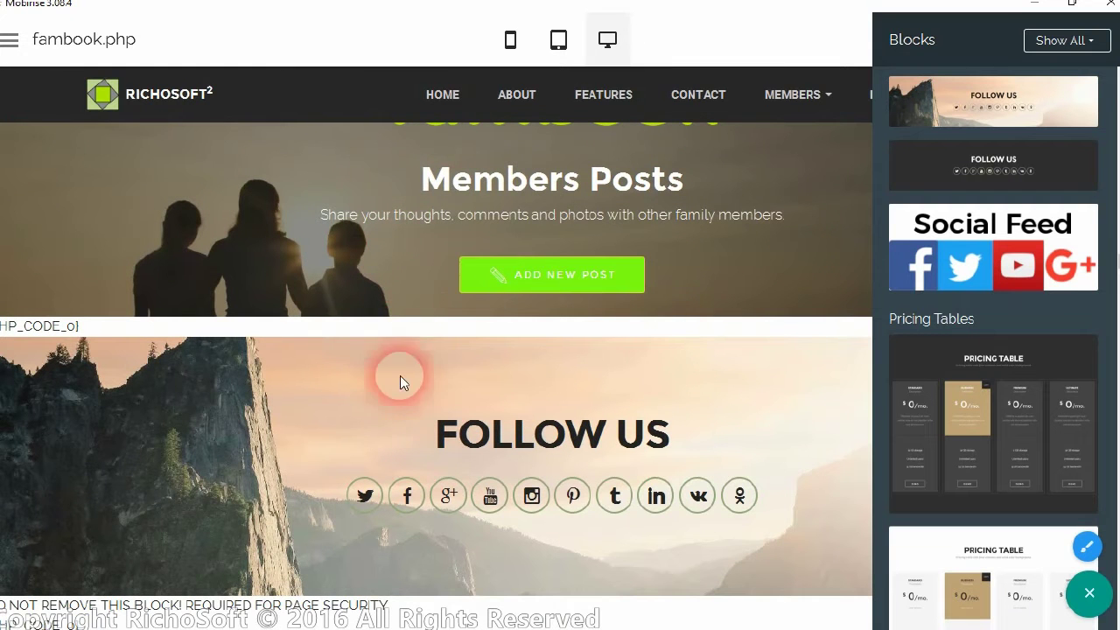
{"action": "scroll", "coordinate": [442, 410], "scroll_direction": "down", "scroll_amount": 1}
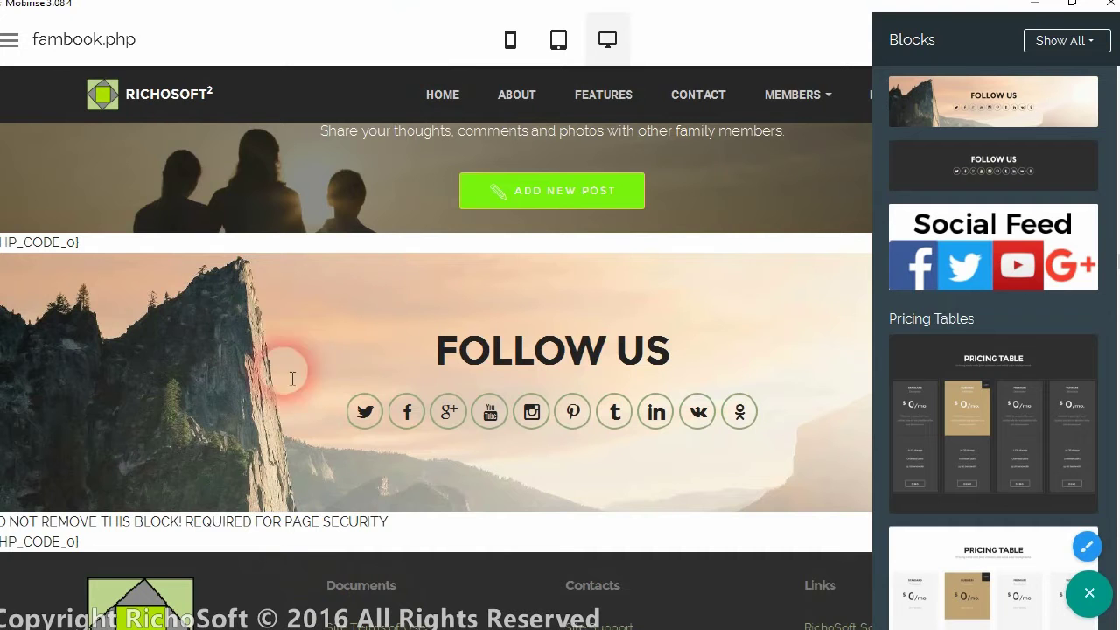
{"action": "scroll", "coordinate": [369, 306], "scroll_direction": "down", "scroll_amount": 1}
{"action": "left_click", "coordinate": [332, 214]}
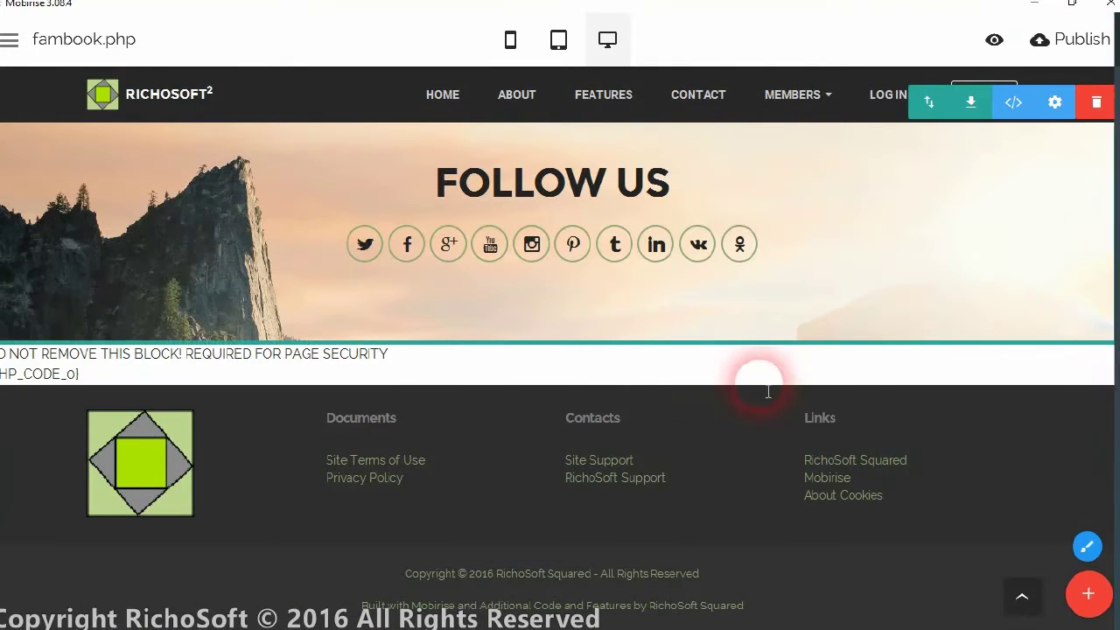
{"action": "left_click_drag", "start_coordinate": [977, 110], "coordinate": [895, 187]}
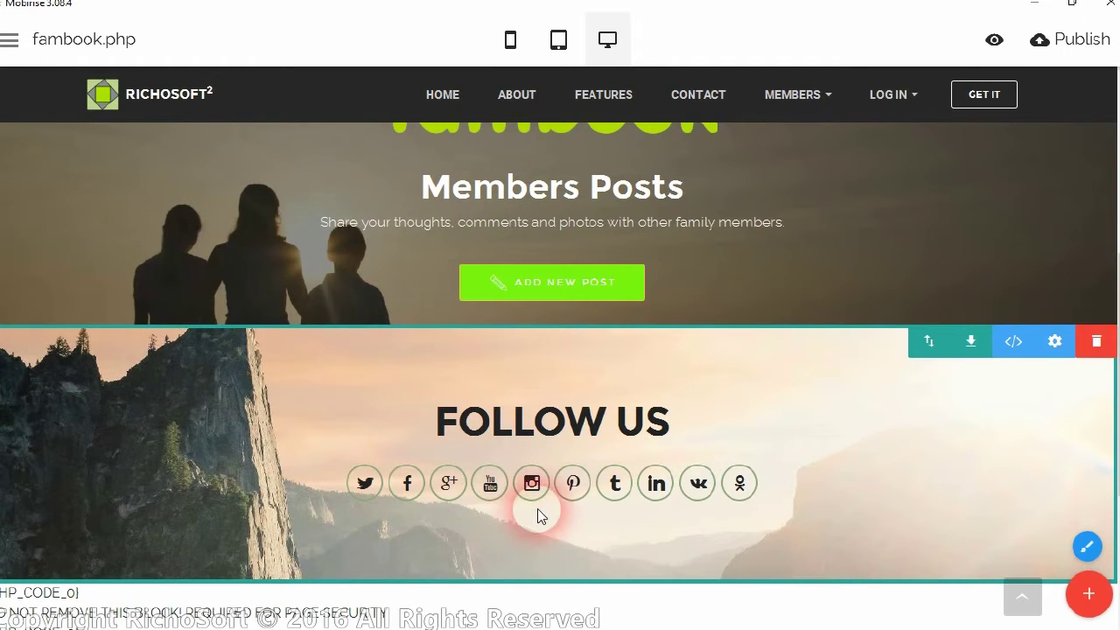
{"action": "scroll", "coordinate": [780, 400], "scroll_direction": "down", "scroll_amount": 3}
{"action": "scroll", "coordinate": [913, 237], "scroll_direction": "up", "scroll_amount": 1}
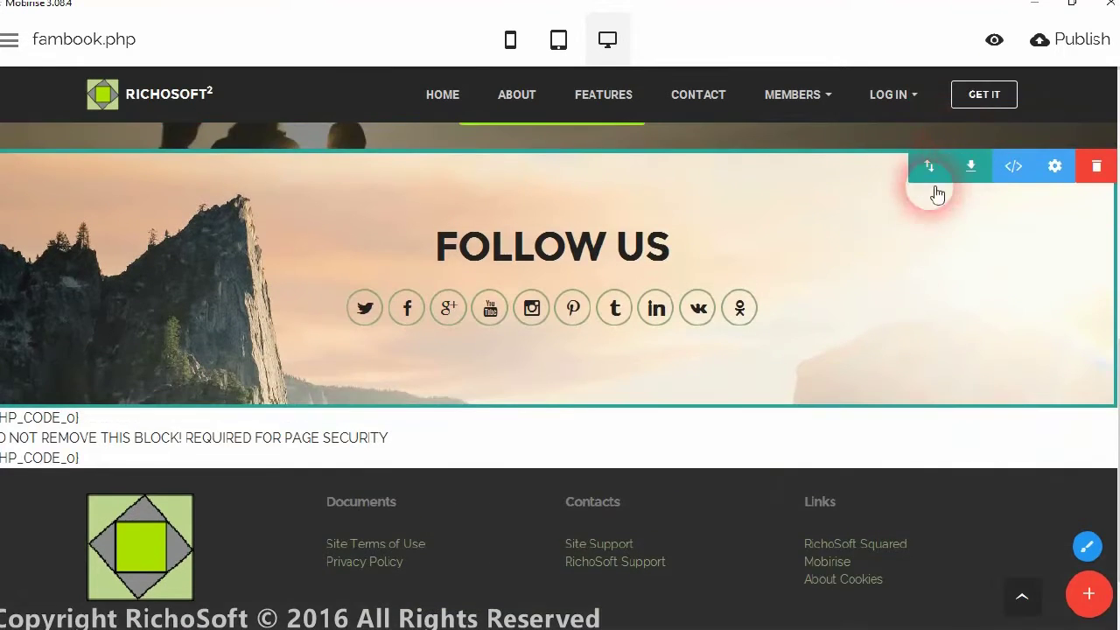
{"action": "left_click_drag", "start_coordinate": [925, 168], "coordinate": [768, 396]}
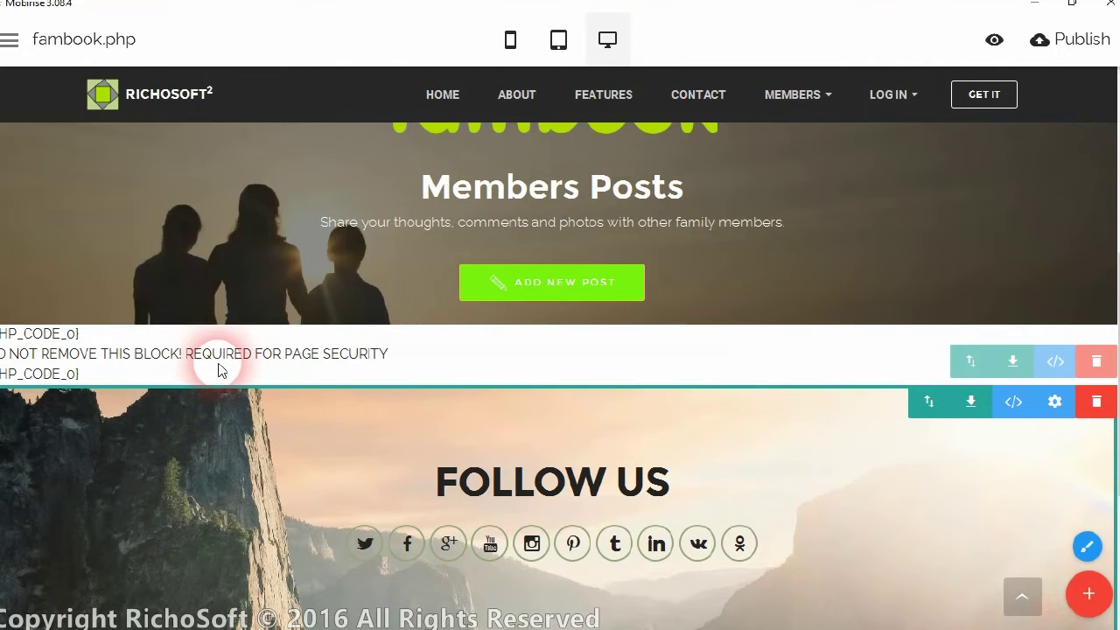
{"action": "scroll", "coordinate": [353, 392], "scroll_direction": "down", "scroll_amount": 2}
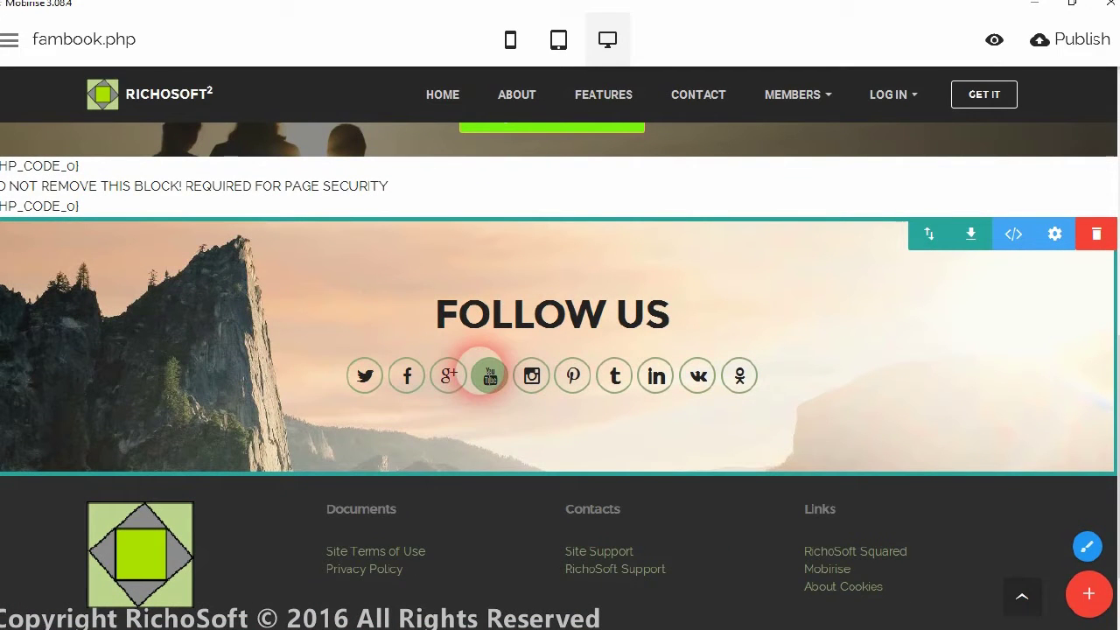
{"action": "scroll", "coordinate": [446, 245], "scroll_direction": "up", "scroll_amount": 10}
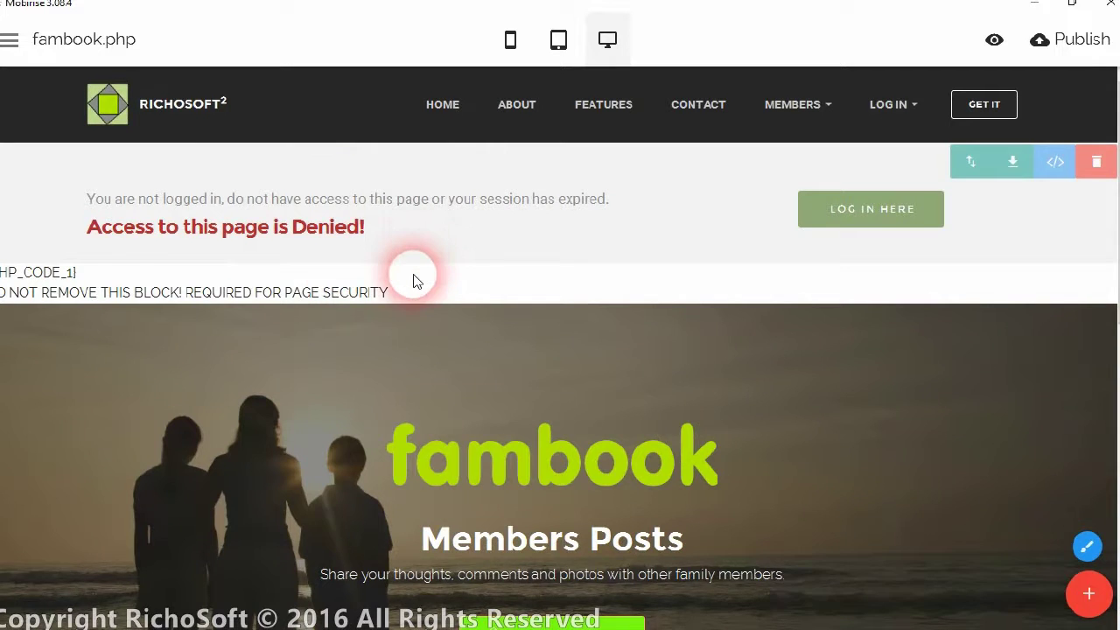
{"action": "scroll", "coordinate": [418, 277], "scroll_direction": "down", "scroll_amount": 10}
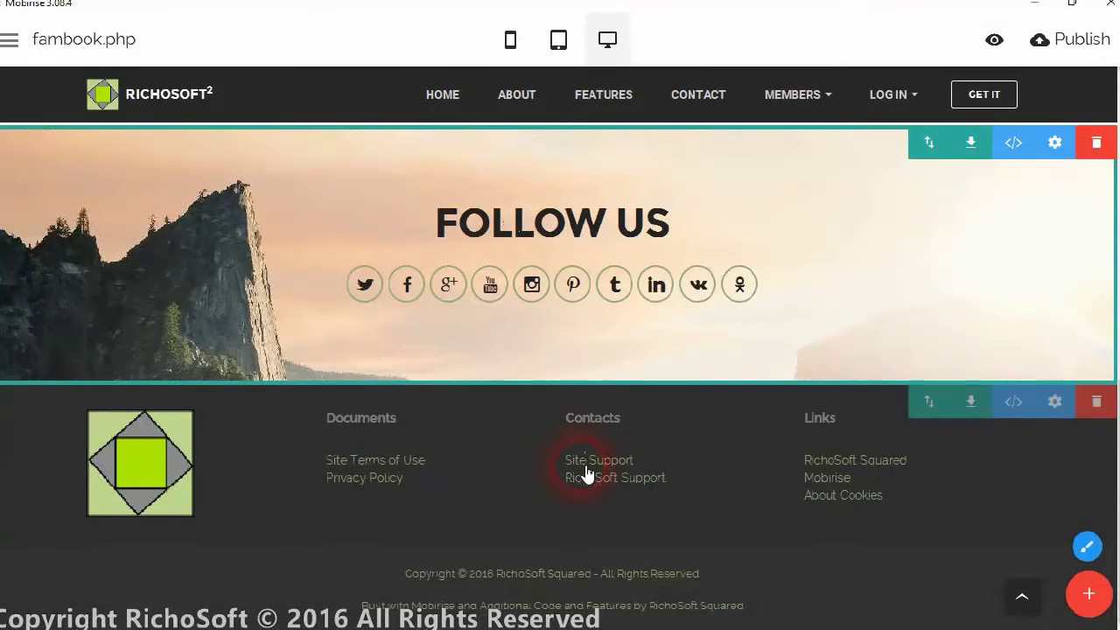
{"action": "scroll", "coordinate": [541, 304], "scroll_direction": "up", "scroll_amount": 2}
{"action": "scroll", "coordinate": [523, 318], "scroll_direction": "up", "scroll_amount": 2}
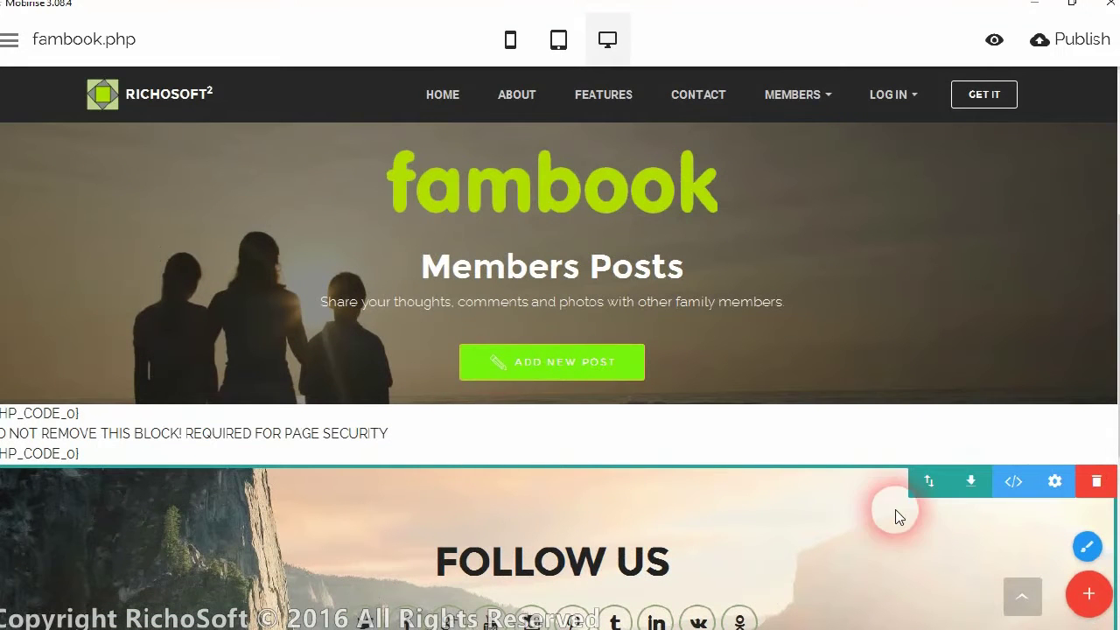
{"action": "left_click_drag", "start_coordinate": [925, 486], "coordinate": [736, 228]}
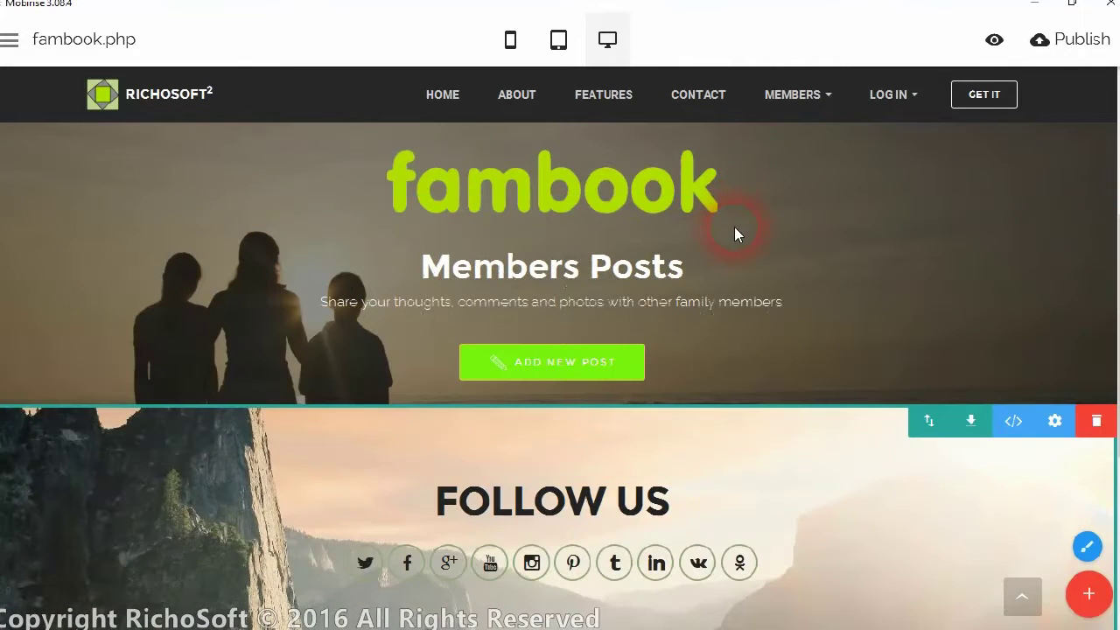
{"action": "scroll", "coordinate": [763, 324], "scroll_direction": "down", "scroll_amount": 4}
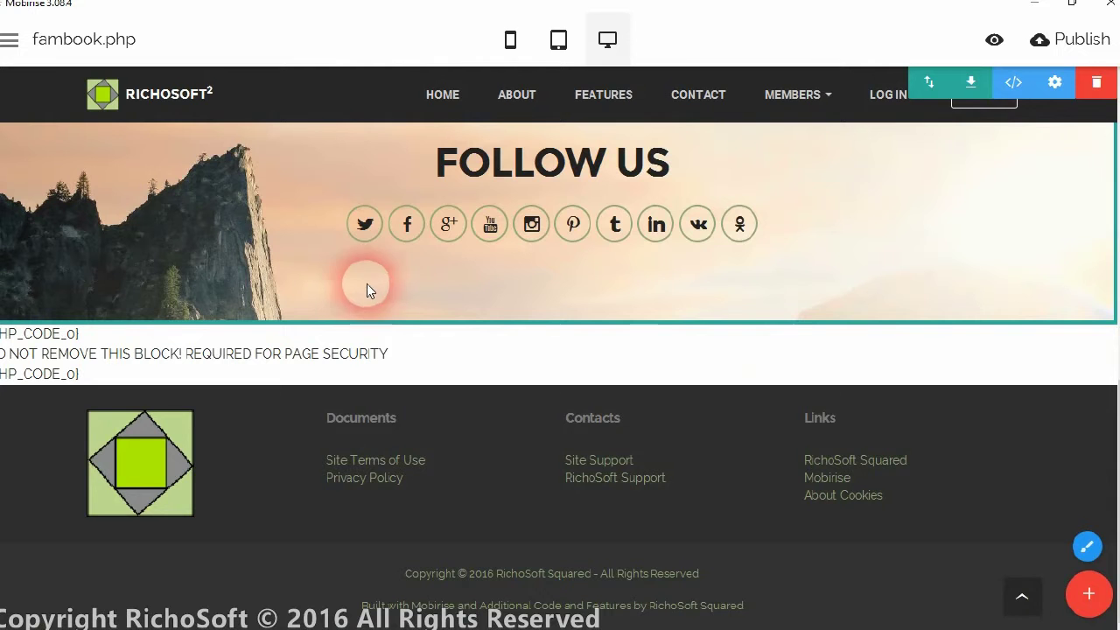
{"action": "scroll", "coordinate": [659, 245], "scroll_direction": "up", "scroll_amount": 3}
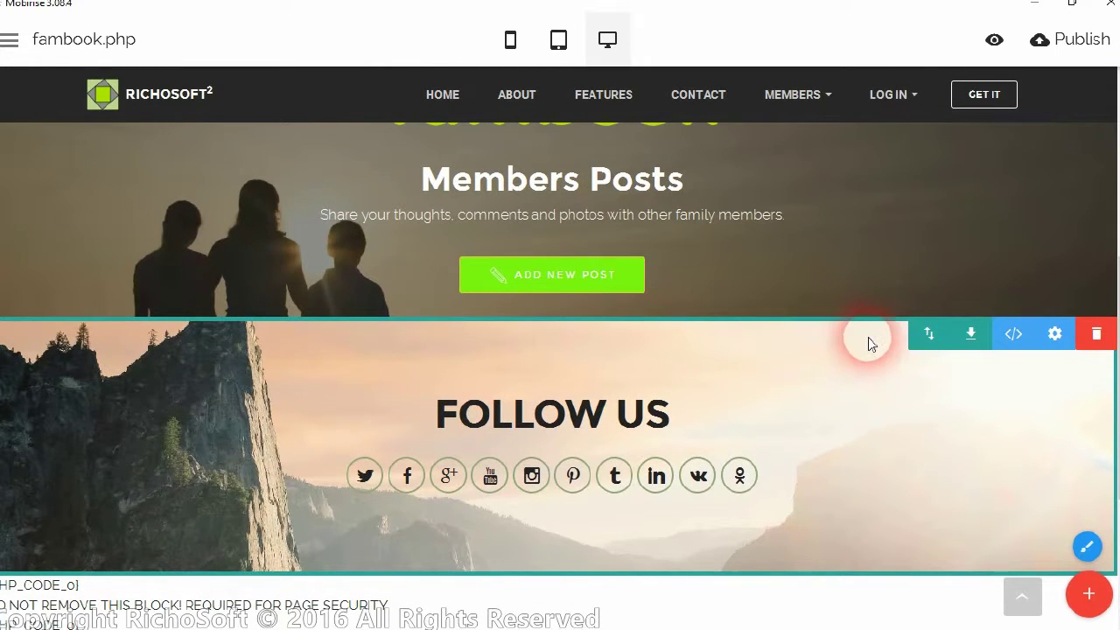
{"action": "scroll", "coordinate": [893, 323], "scroll_direction": "down", "scroll_amount": 3}
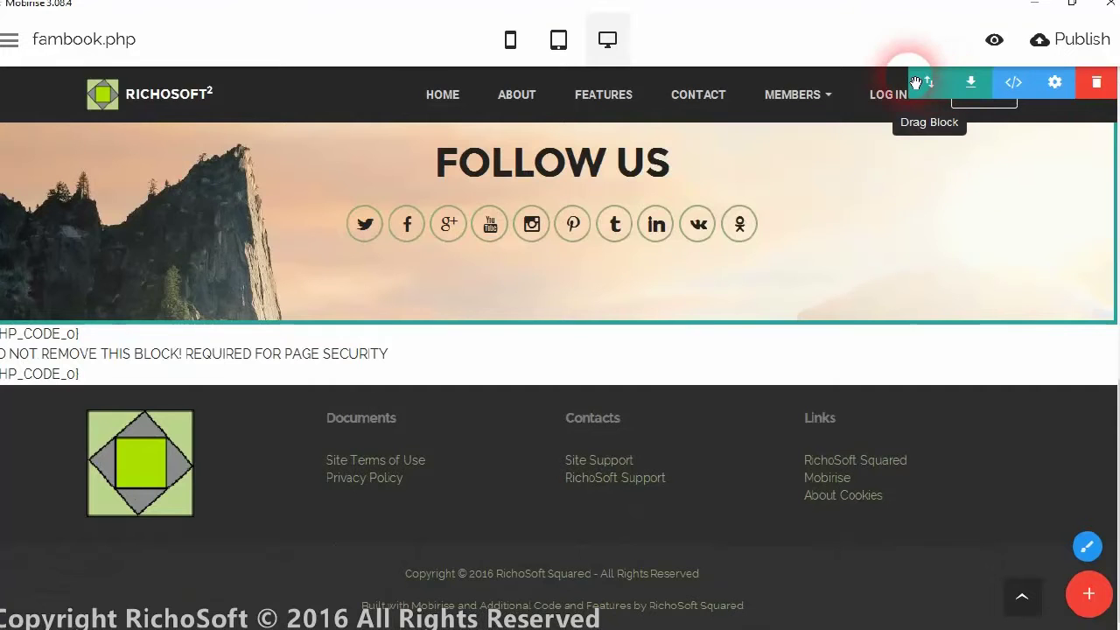
{"action": "left_click_drag", "start_coordinate": [920, 81], "coordinate": [669, 442]}
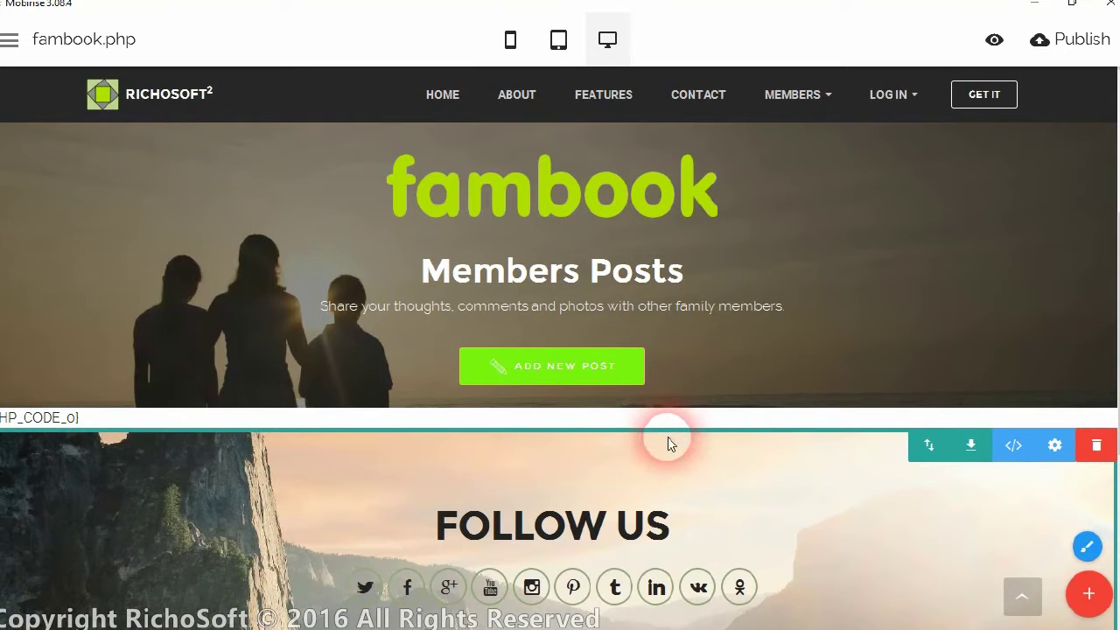
{"action": "scroll", "coordinate": [727, 393], "scroll_direction": "down", "scroll_amount": 2}
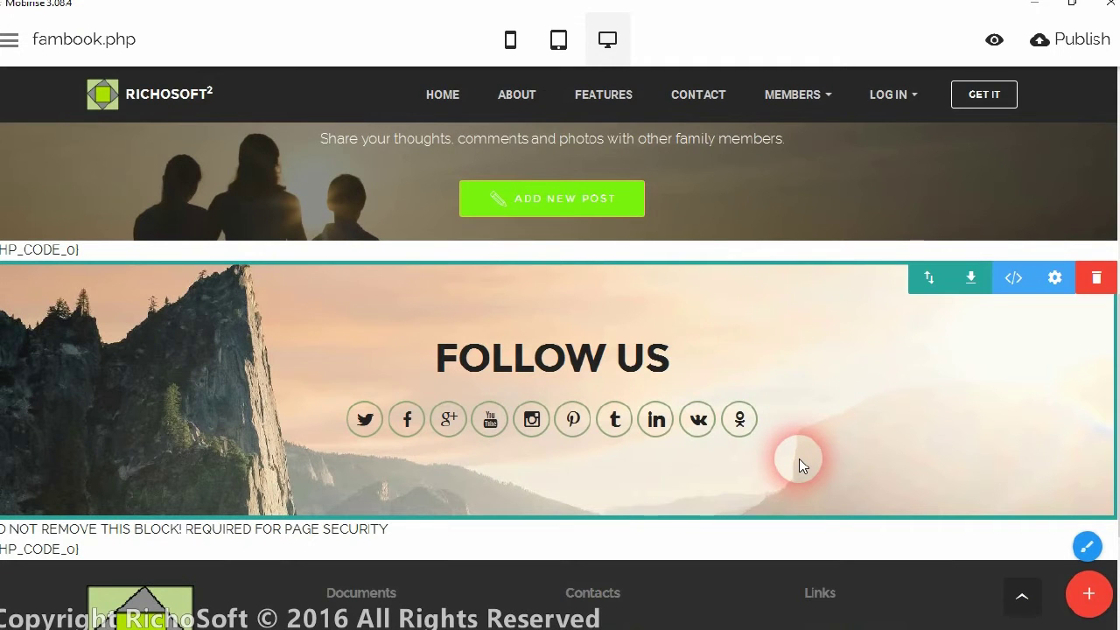
{"action": "scroll", "coordinate": [670, 280], "scroll_direction": "up", "scroll_amount": 5}
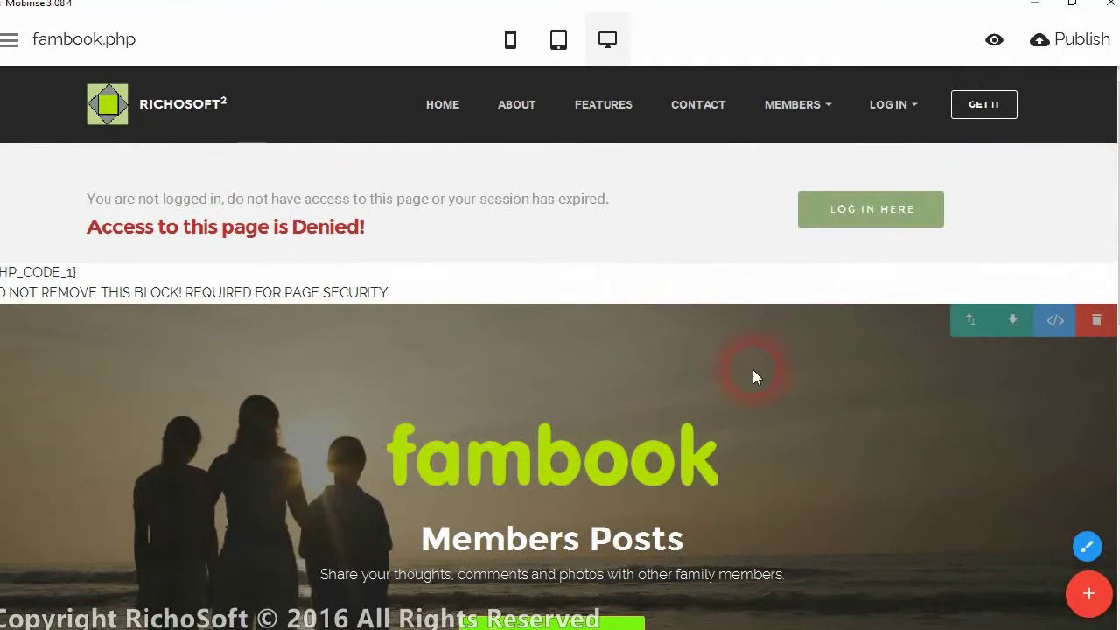
{"action": "scroll", "coordinate": [728, 302], "scroll_direction": "down", "scroll_amount": 4}
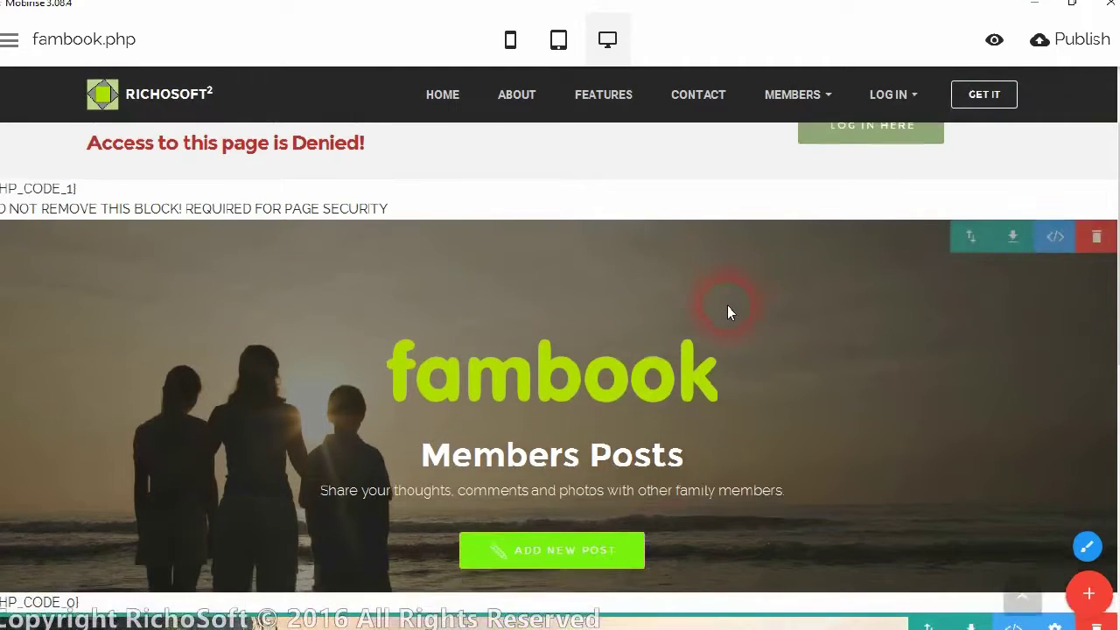
Delete the FOLLOW US block, then publish the fambook site to the local demopublish folder.
{"action": "left_click", "coordinate": [1108, 375]}
{"action": "left_click", "coordinate": [772, 97]}
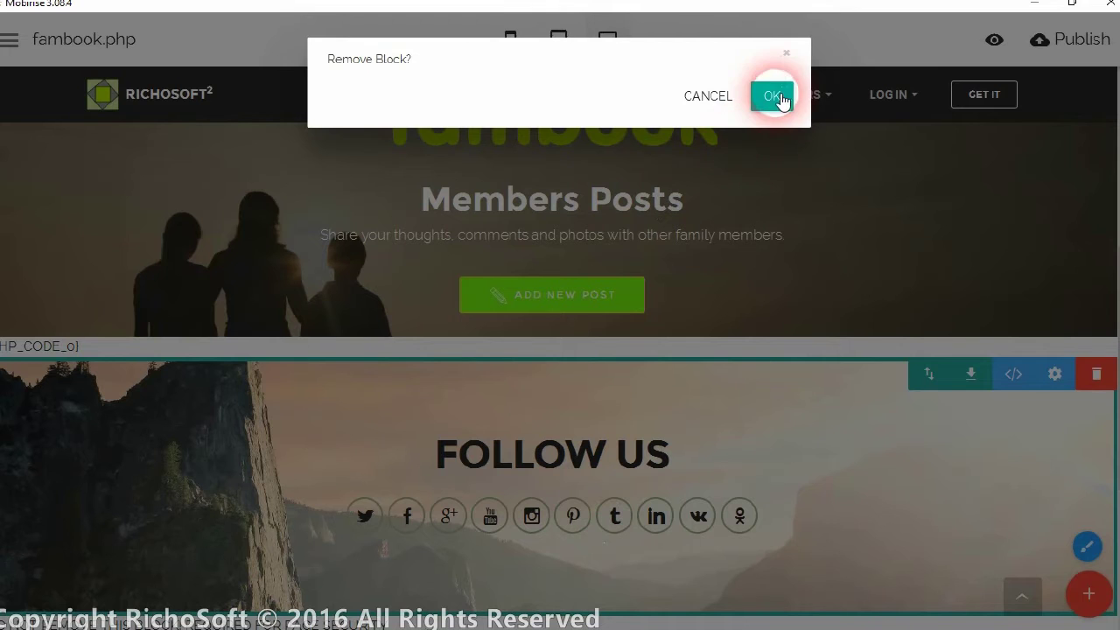
{"action": "scroll", "coordinate": [490, 149], "scroll_direction": "up", "scroll_amount": 4}
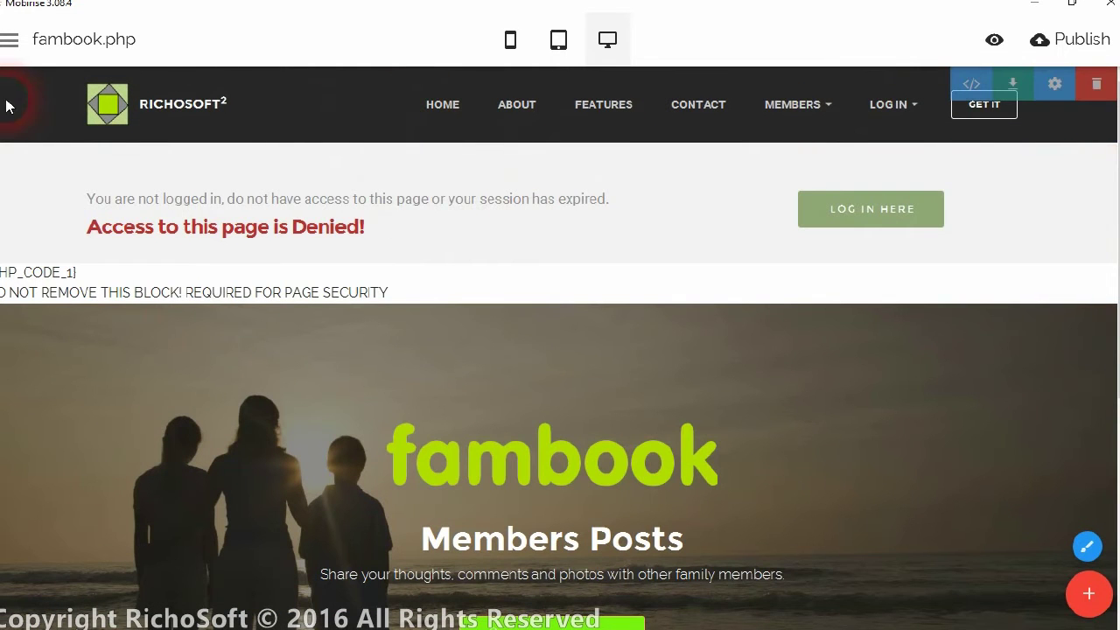
{"action": "left_click", "coordinate": [1038, 44]}
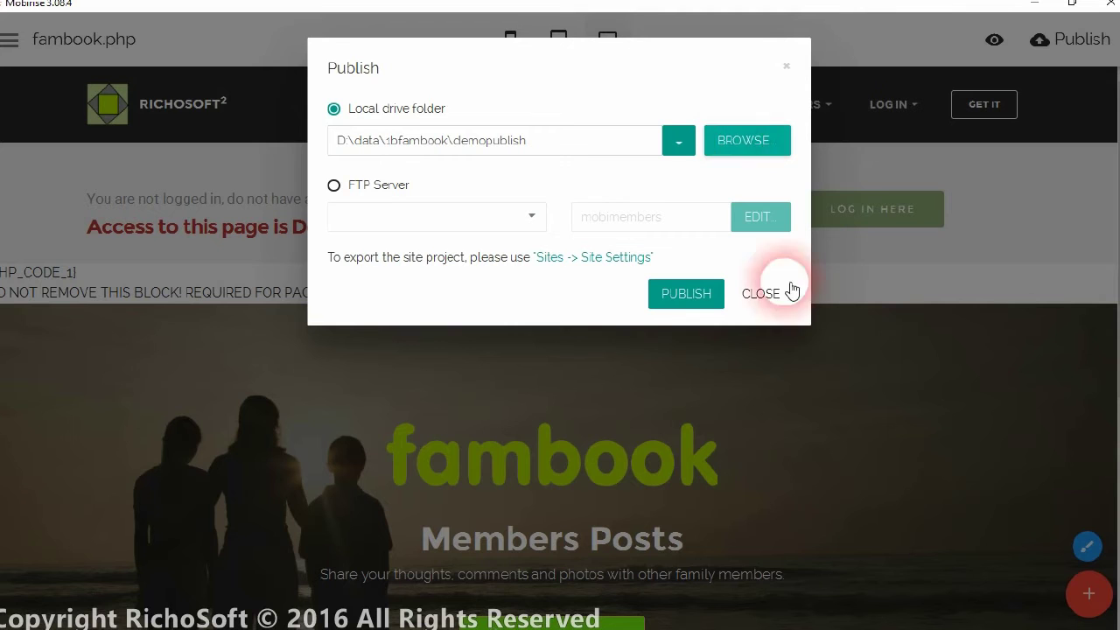
{"action": "left_click", "coordinate": [692, 295]}
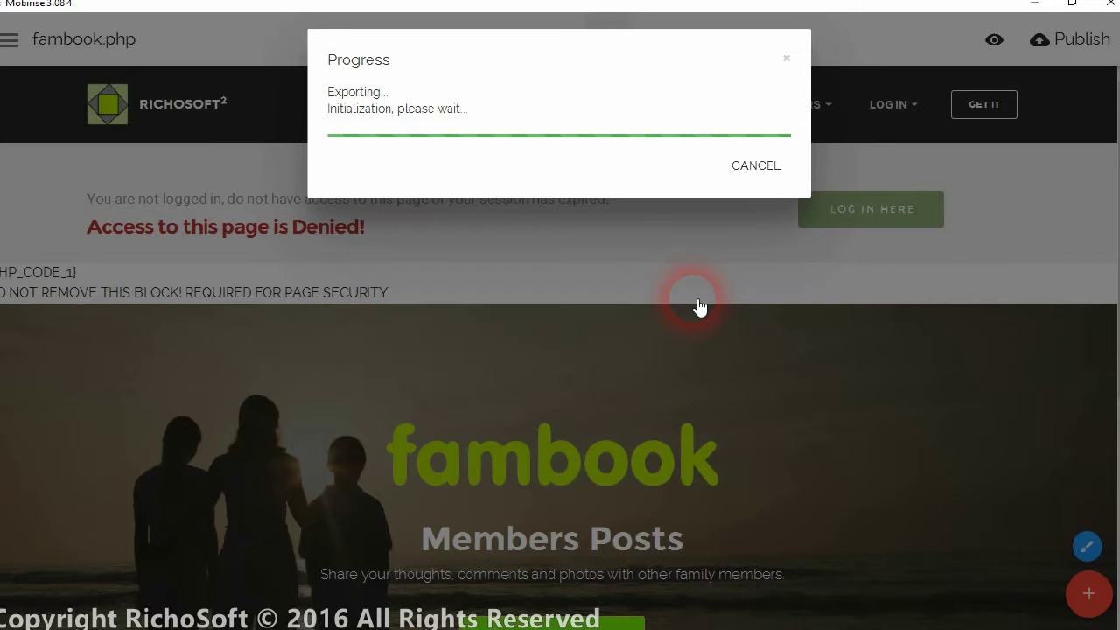